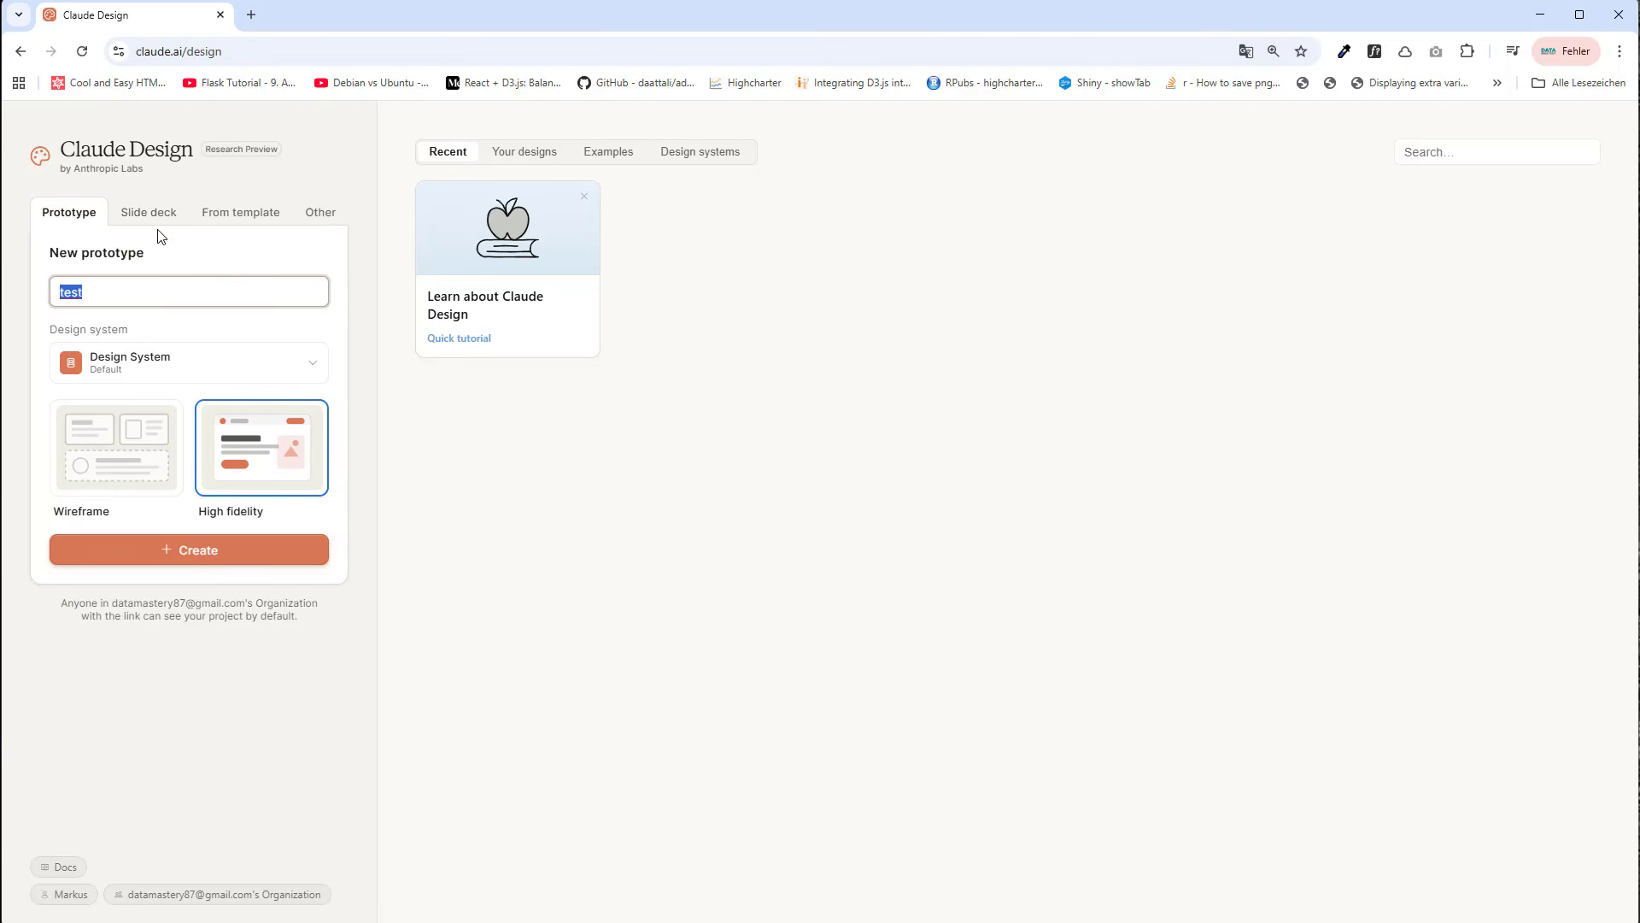
Step: Look through the setup options for a new slide deck, a project from a template and other projects
left_click(150, 214)
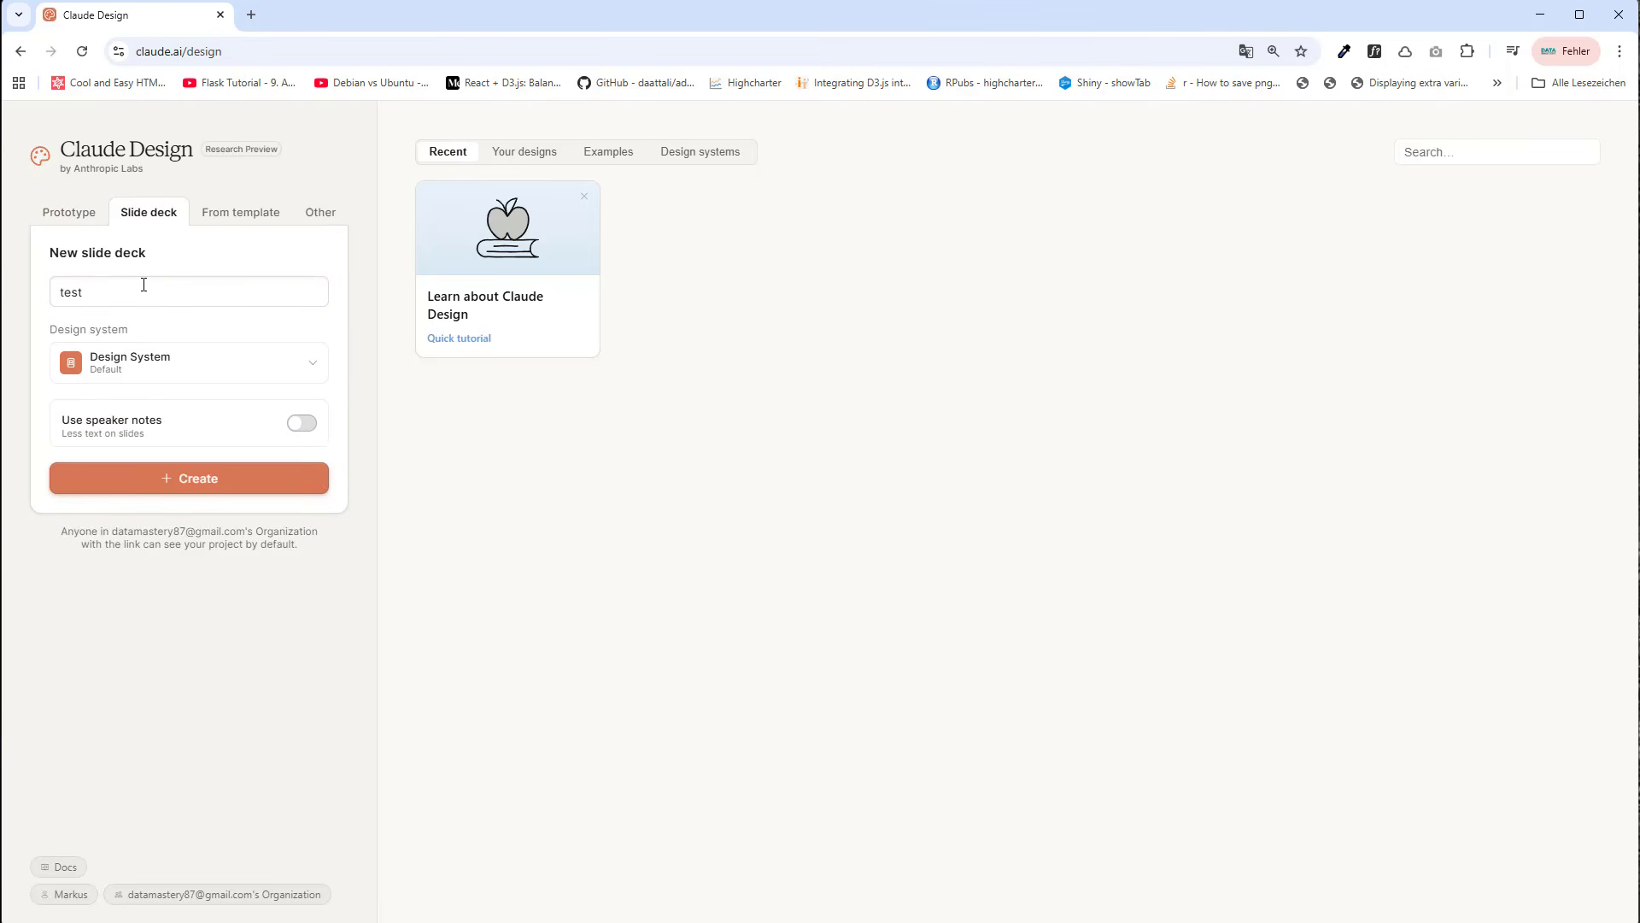
left_click(227, 218)
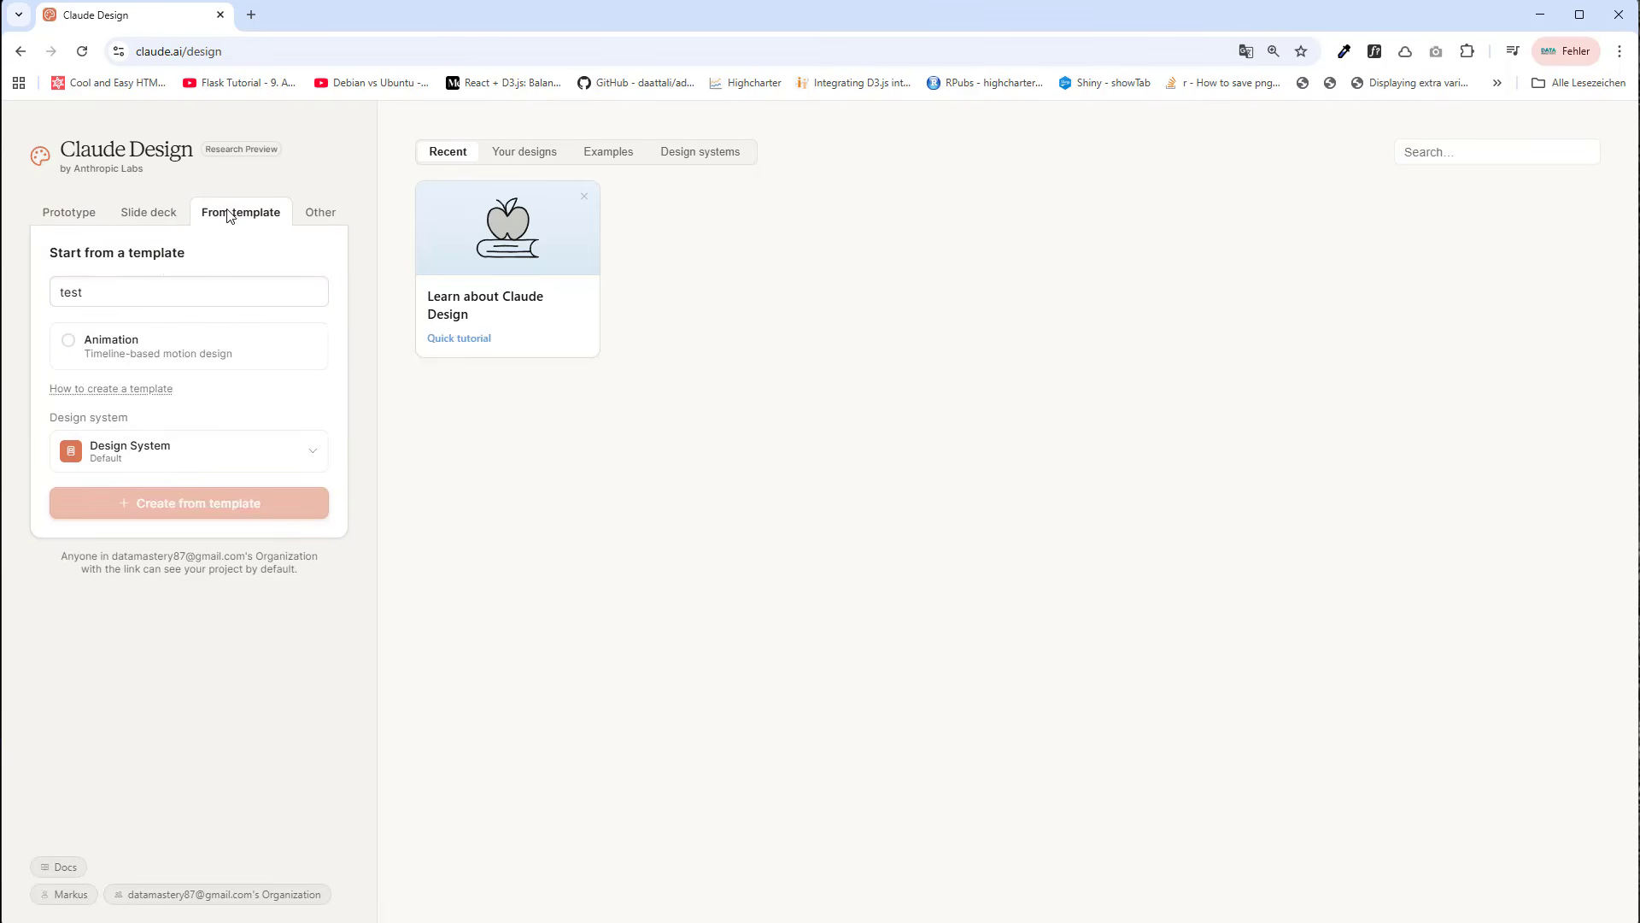
left_click(313, 220)
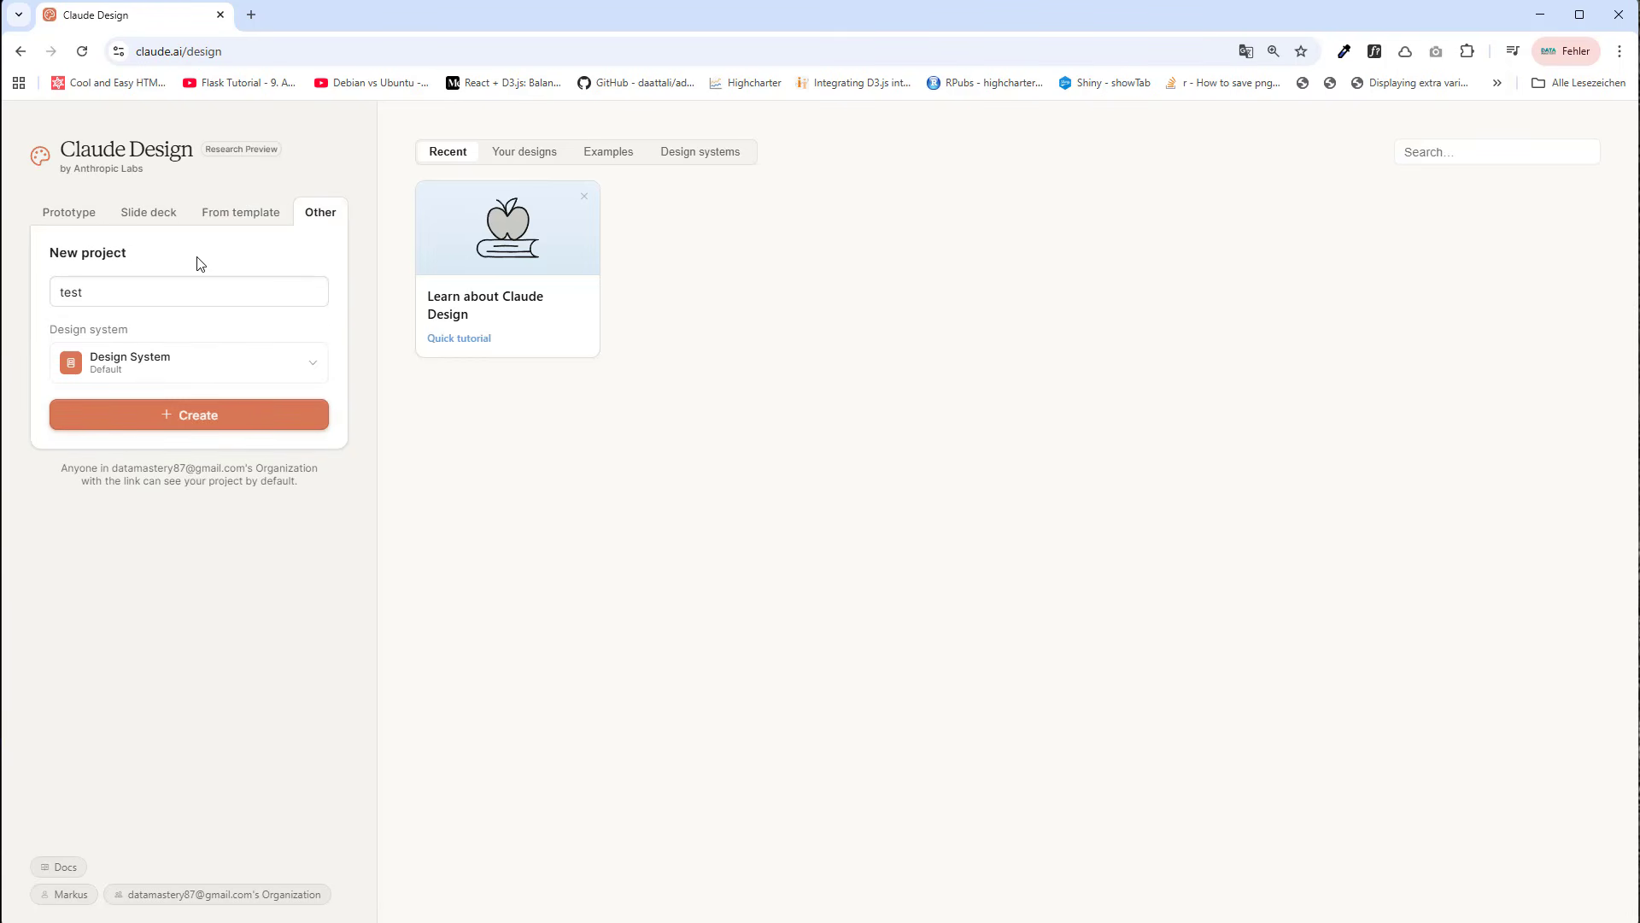
Step: Create a high-fidelity prototype project named "test" with the default Design System
left_click(77, 214)
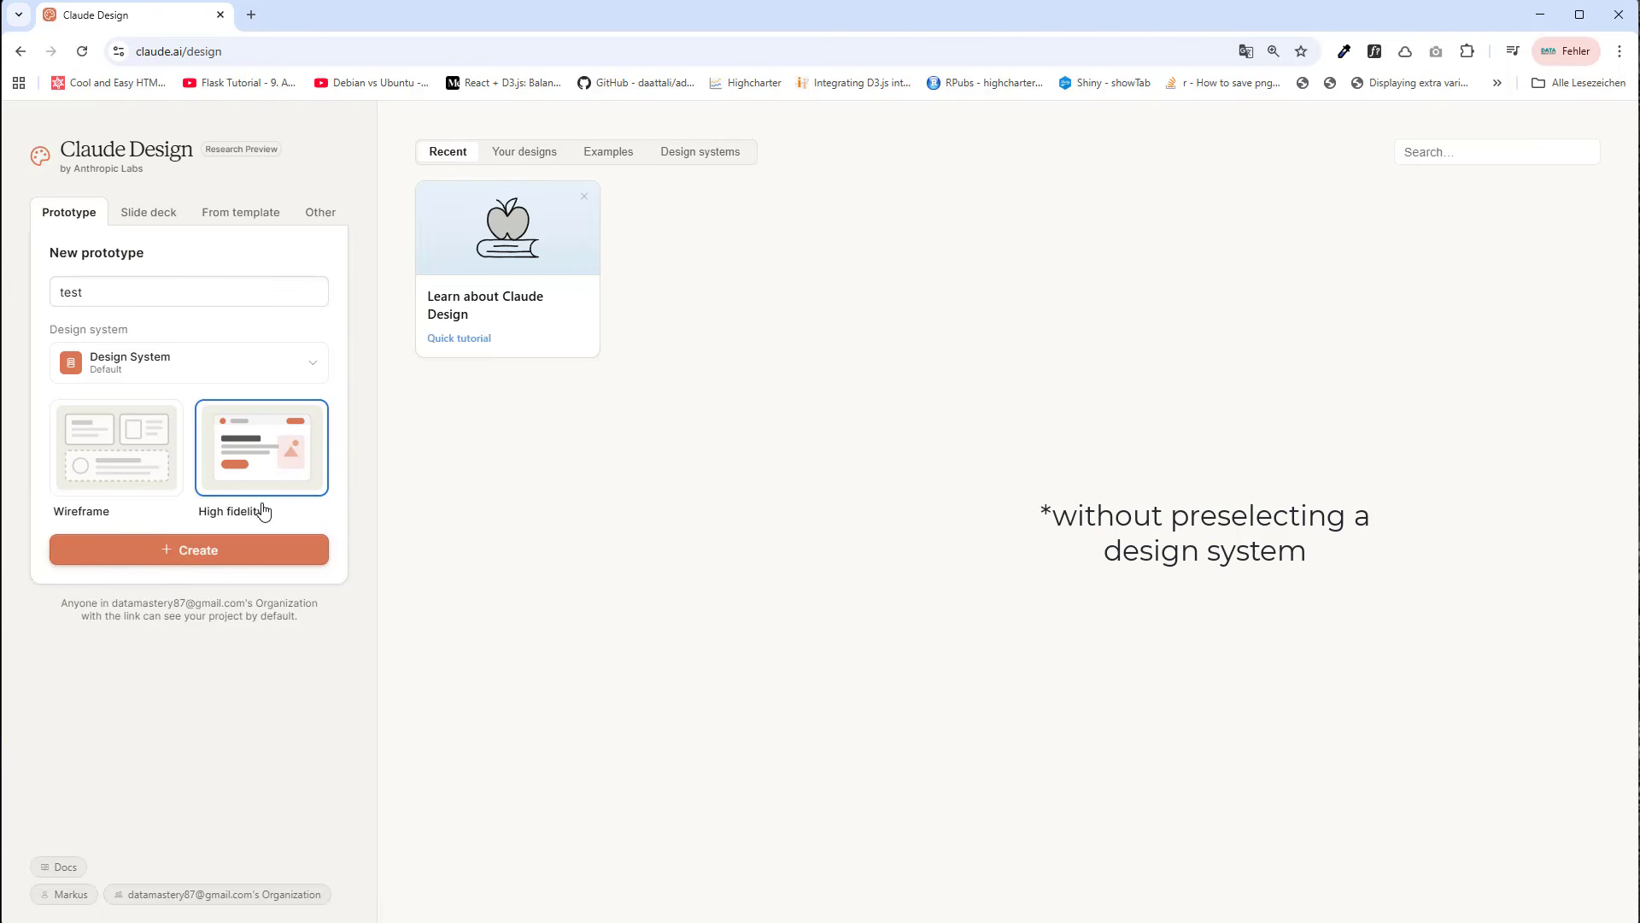
left_click(212, 541)
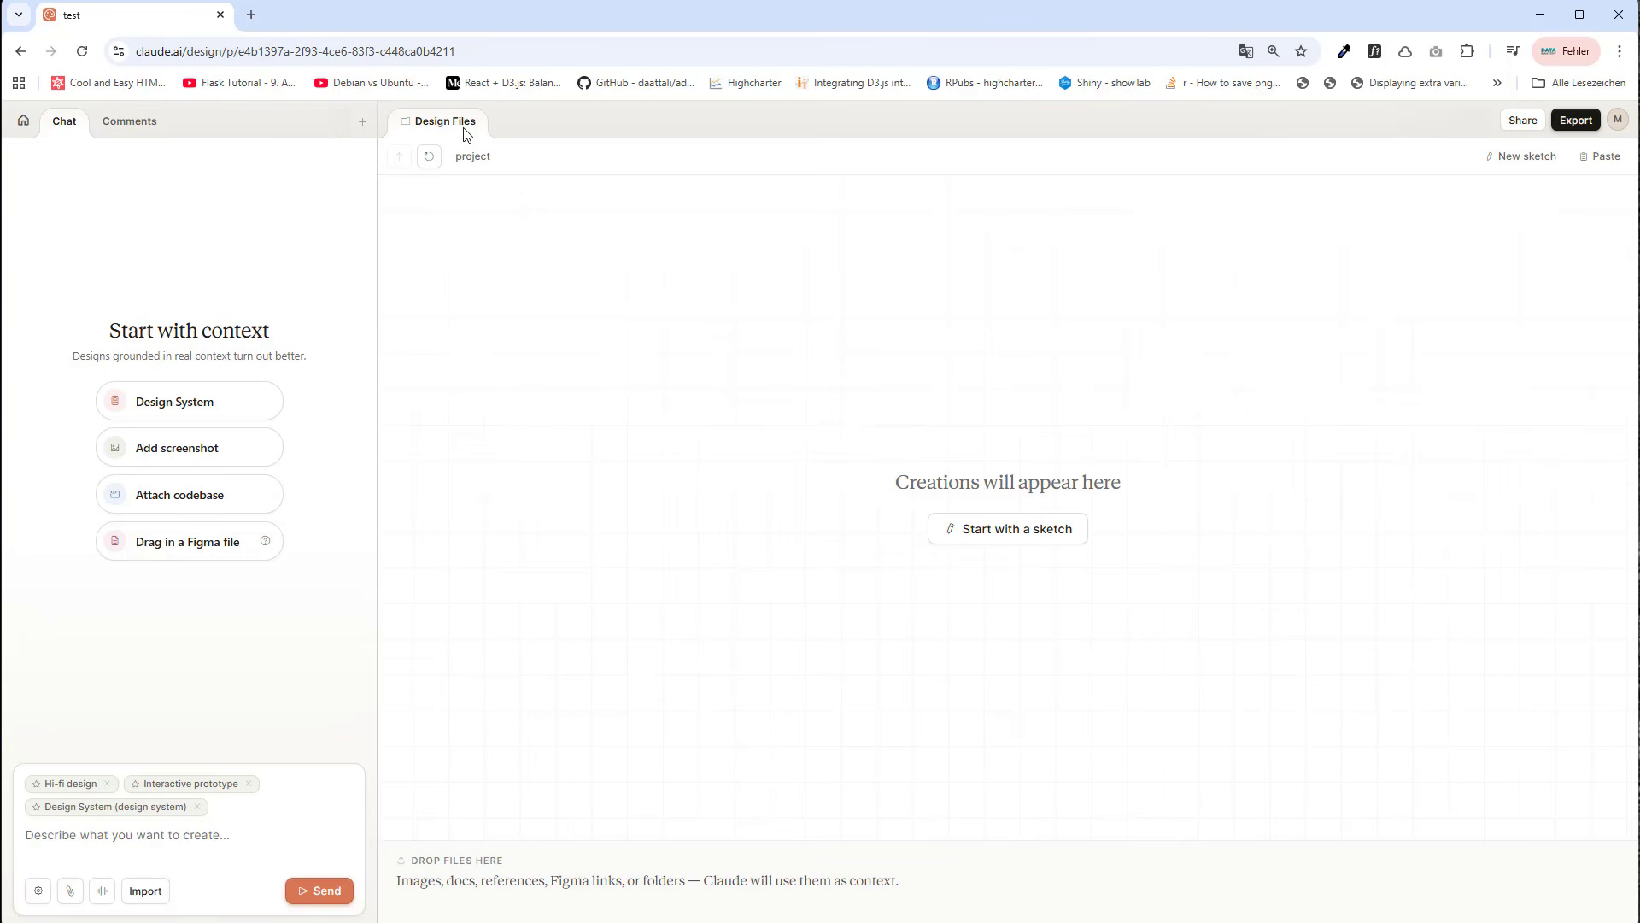
Step: Return to the start page and view your own designs and the prompt of the Globe loader example
left_click(23, 121)
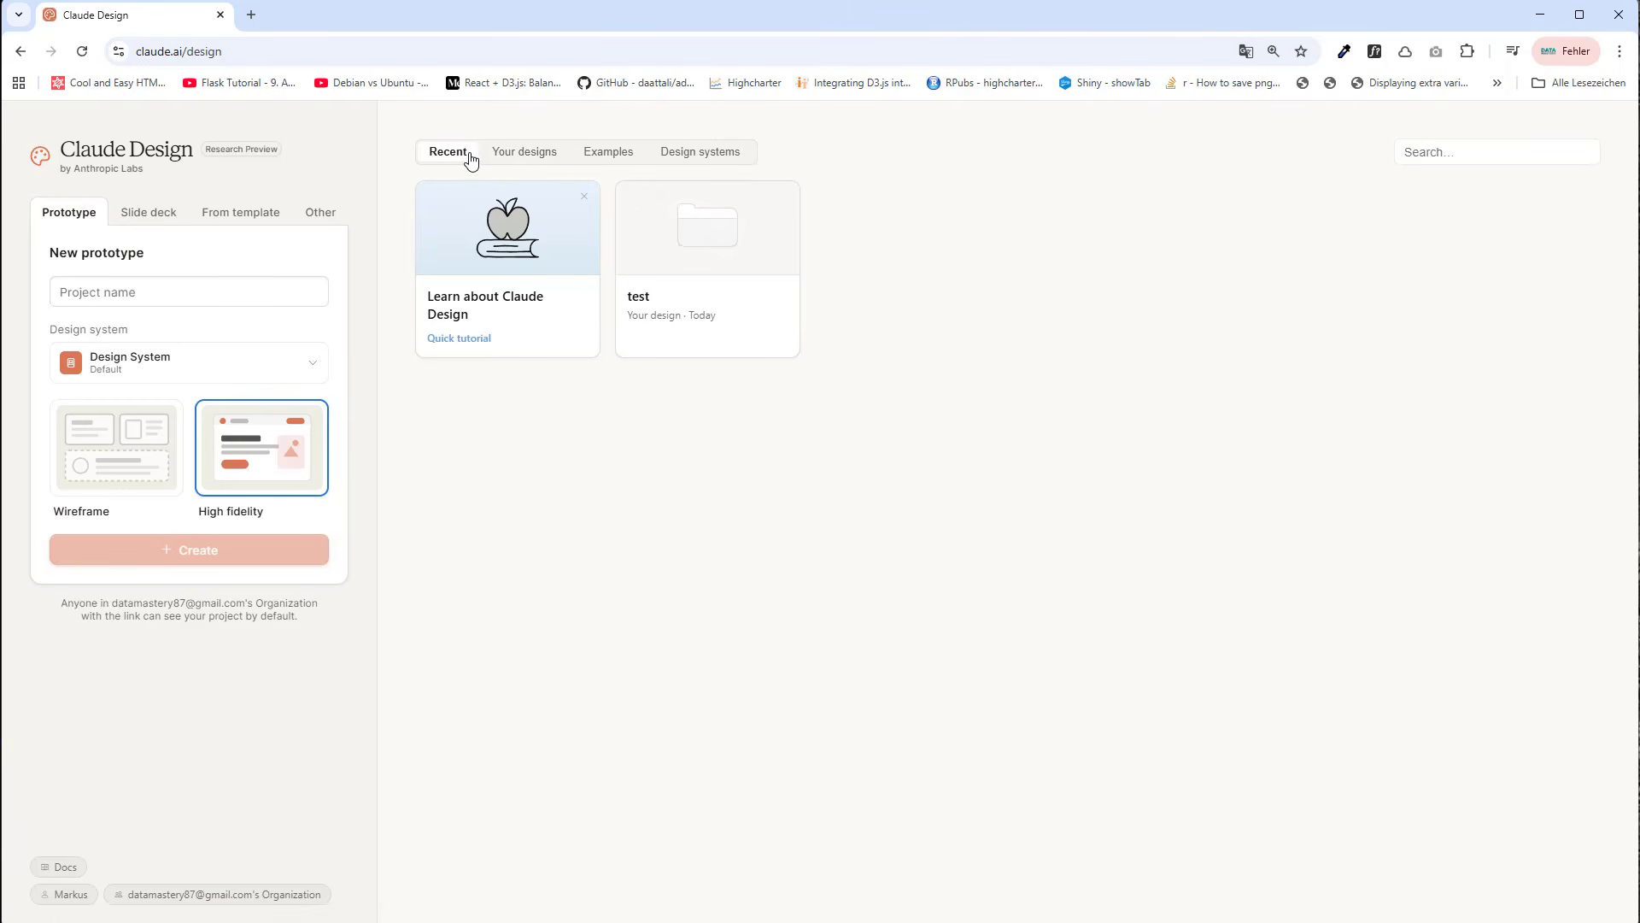
left_click(530, 158)
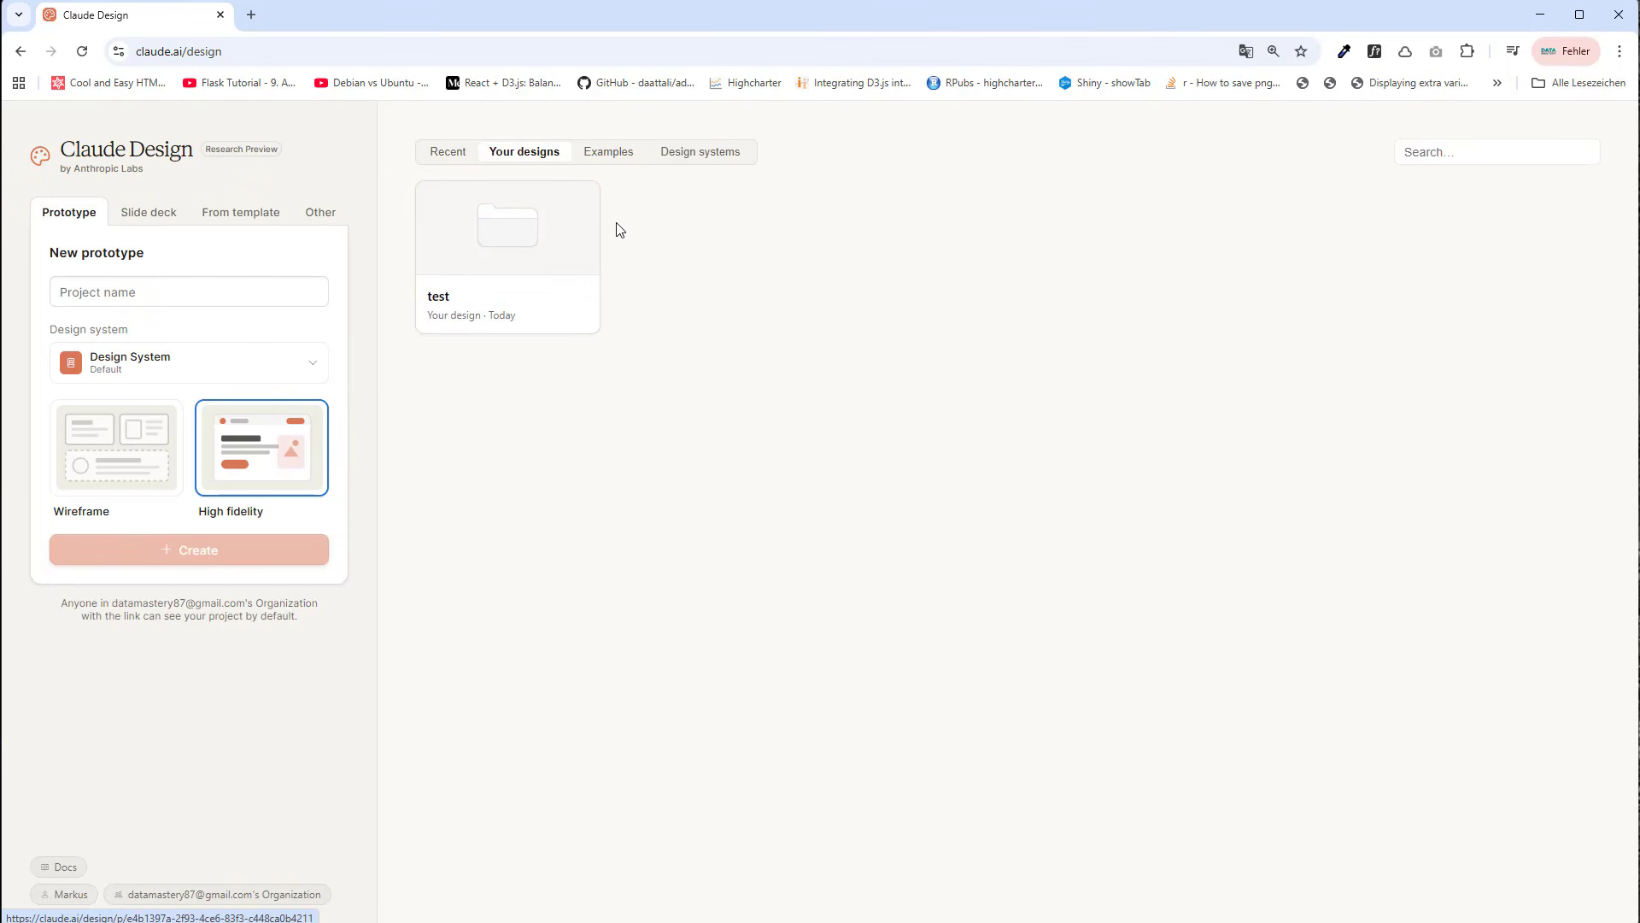
left_click(602, 155)
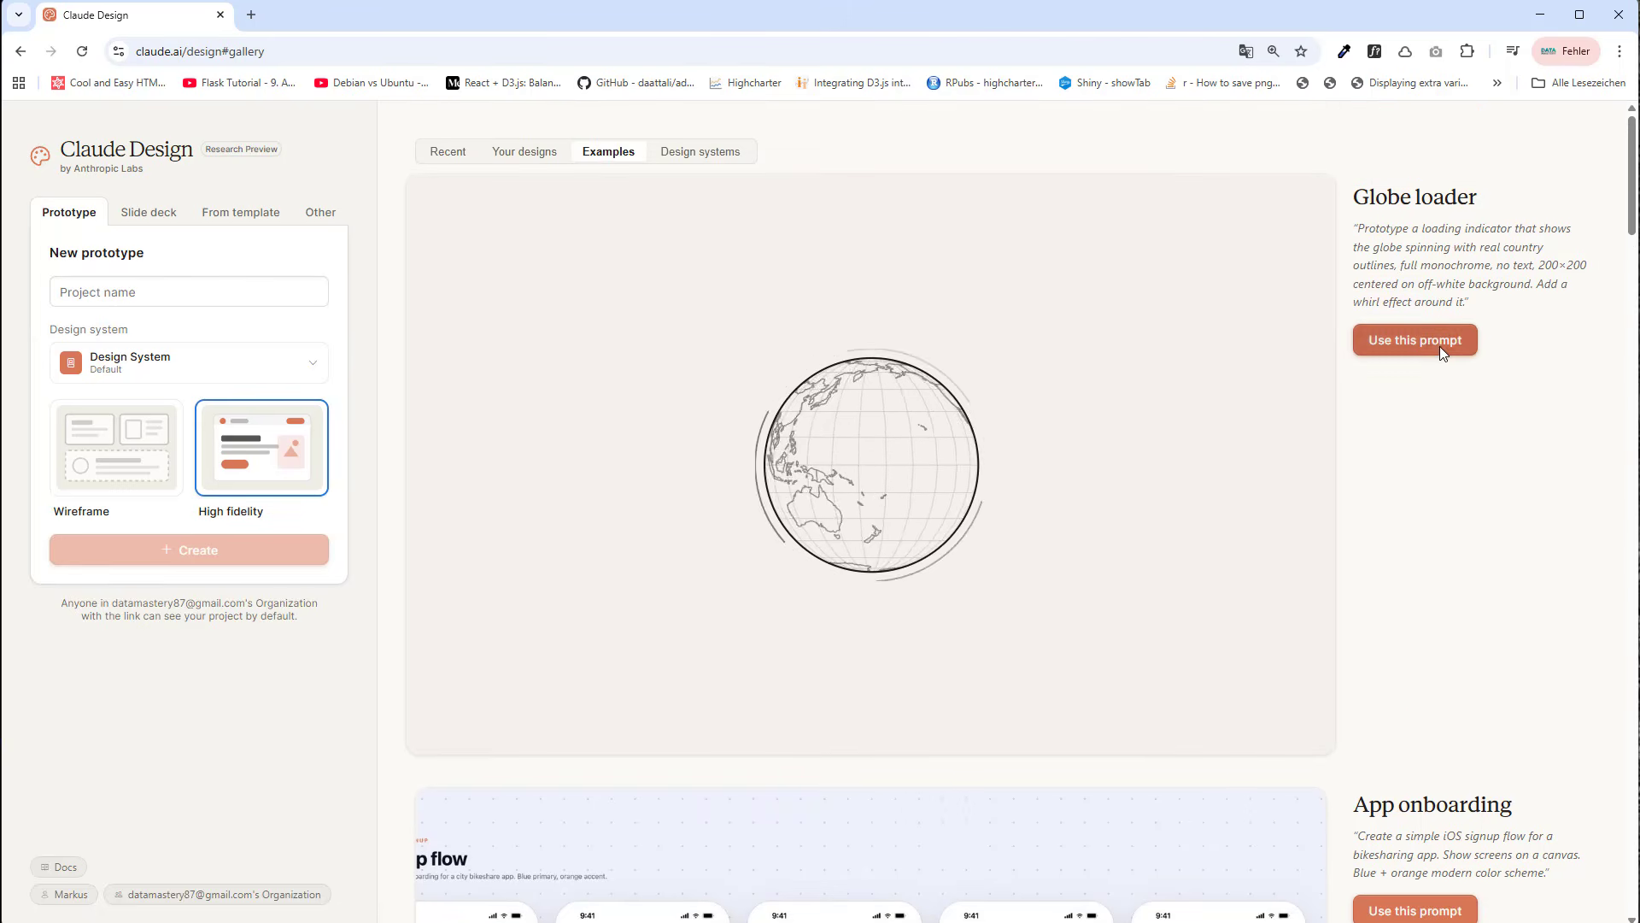
triple_click(1447, 281)
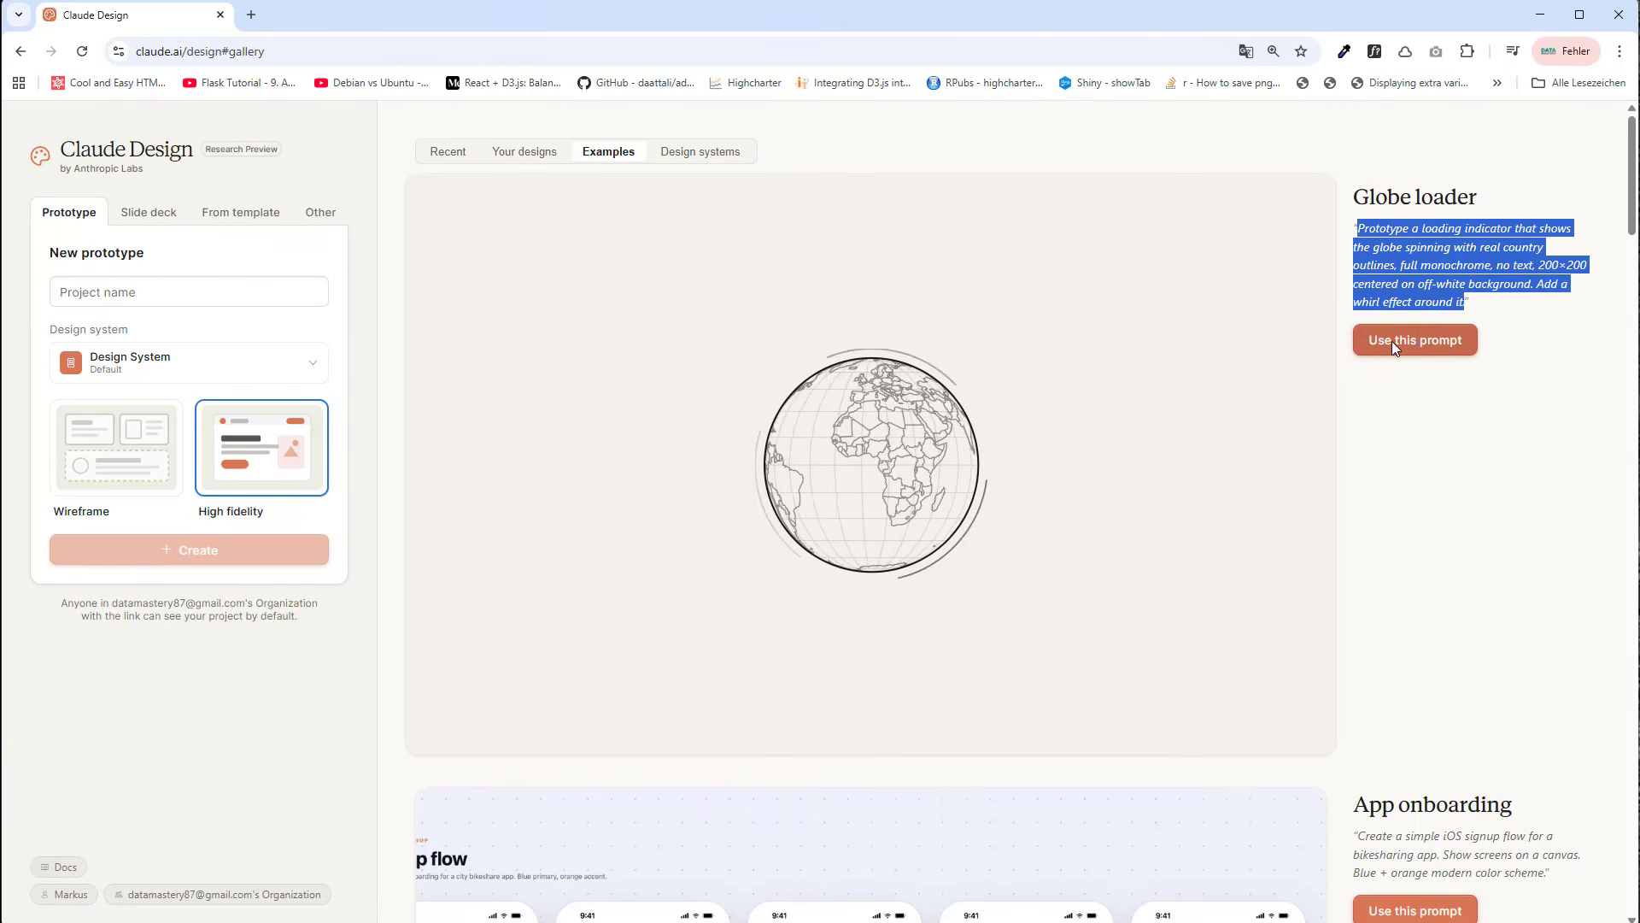
left_click(1471, 314)
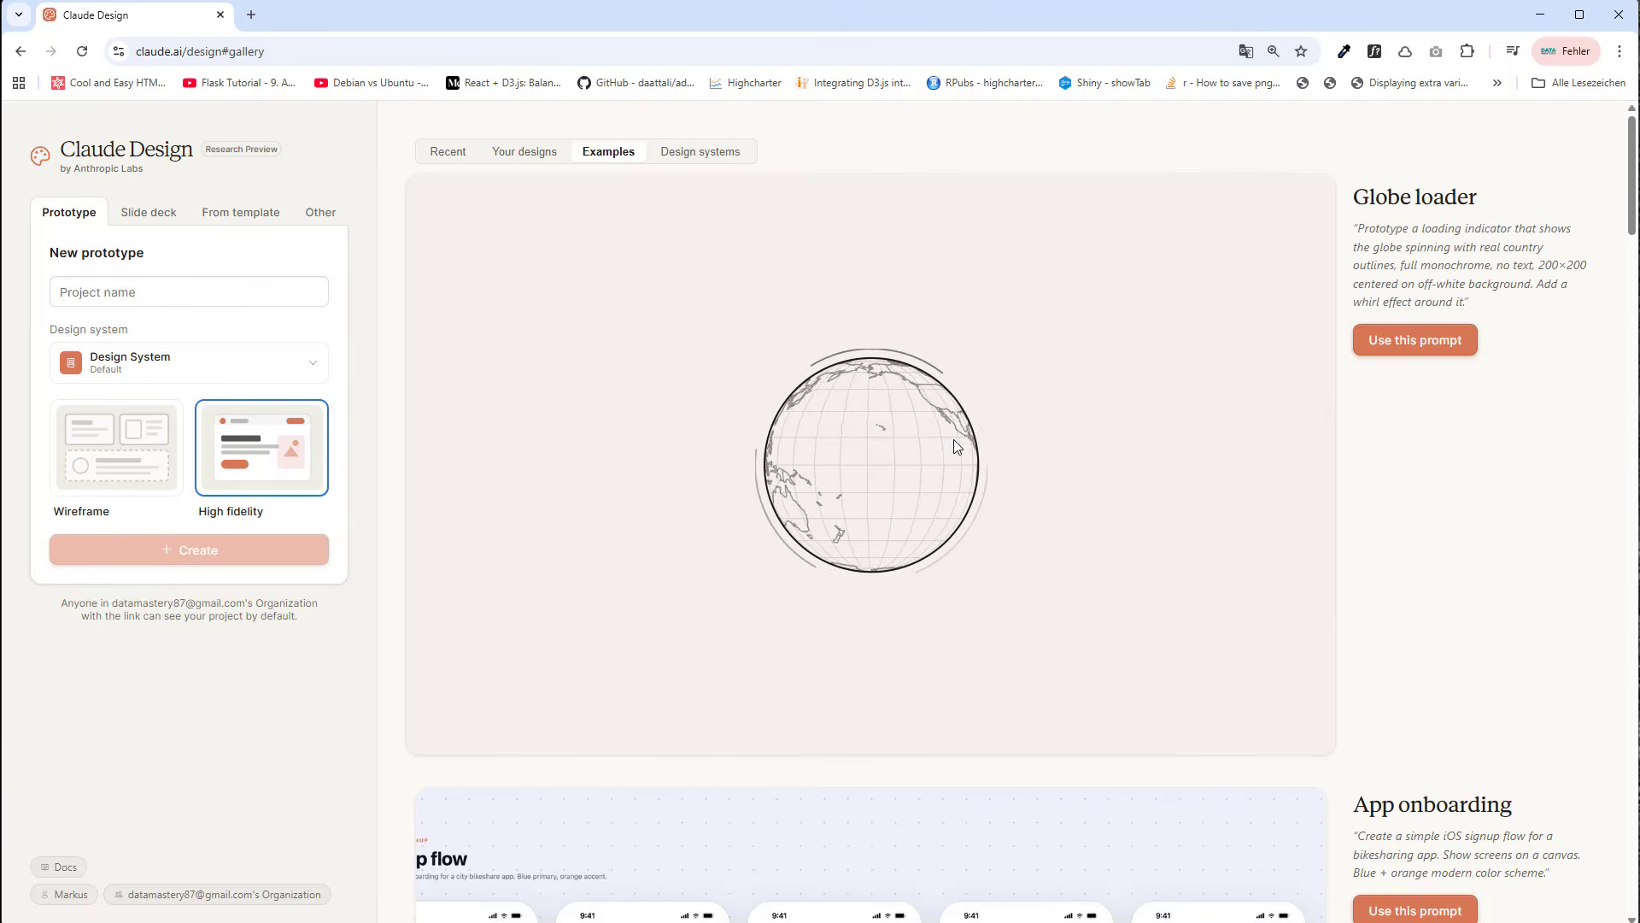
left_click_drag(1483, 301, 1513, 317)
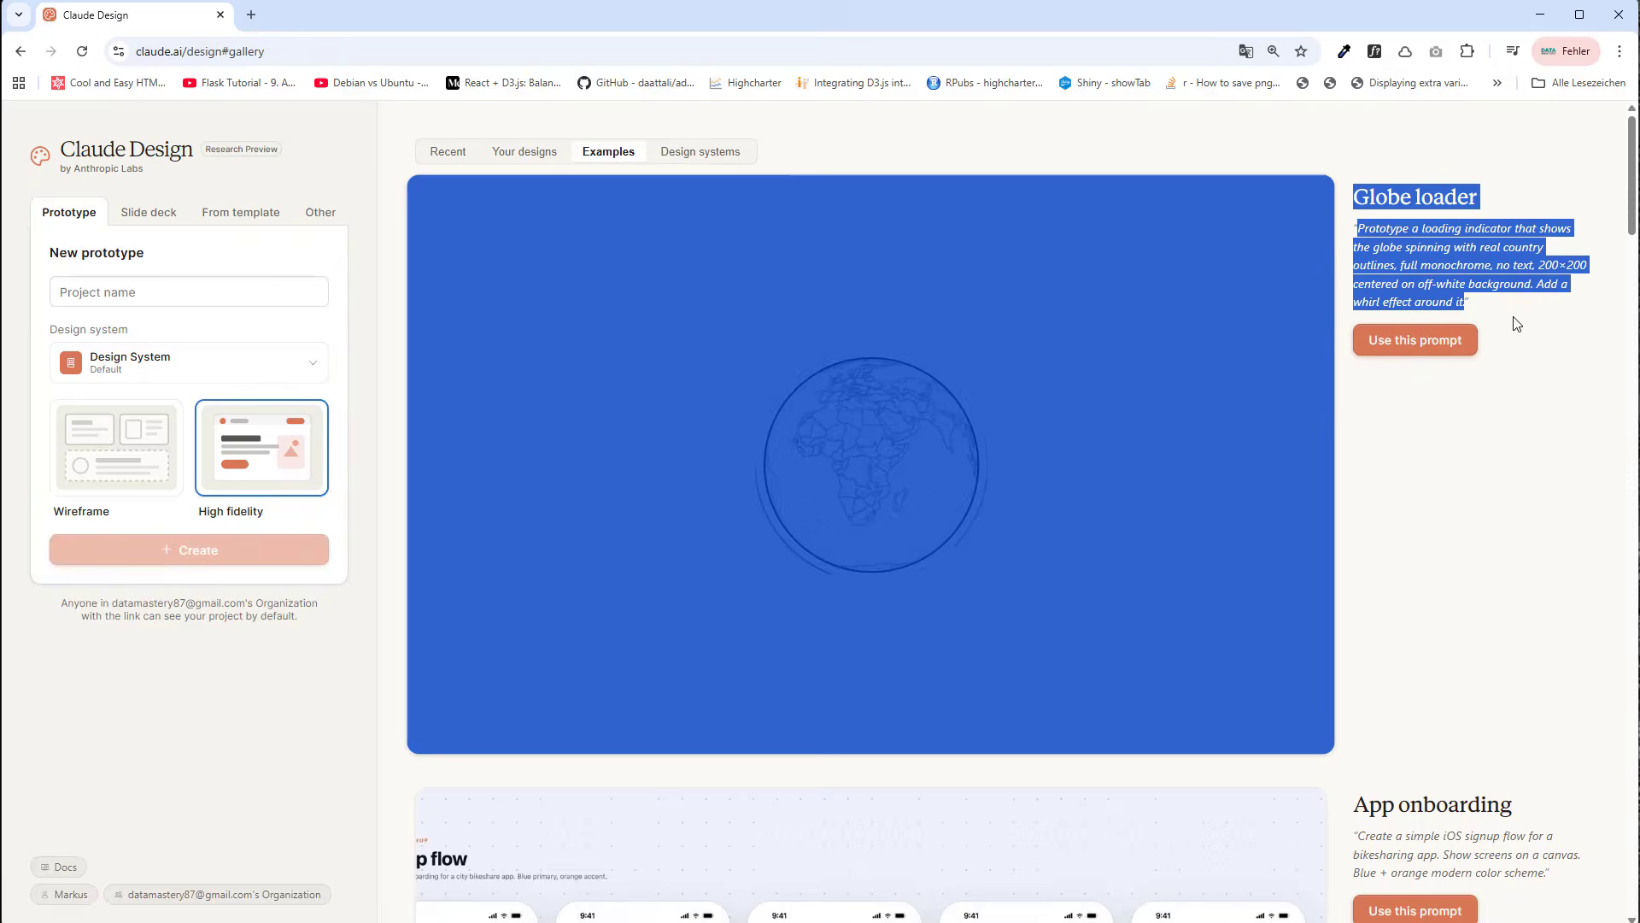
left_click(1525, 302)
Step: Open the organization's design systems and start creating a new design system
left_click(695, 156)
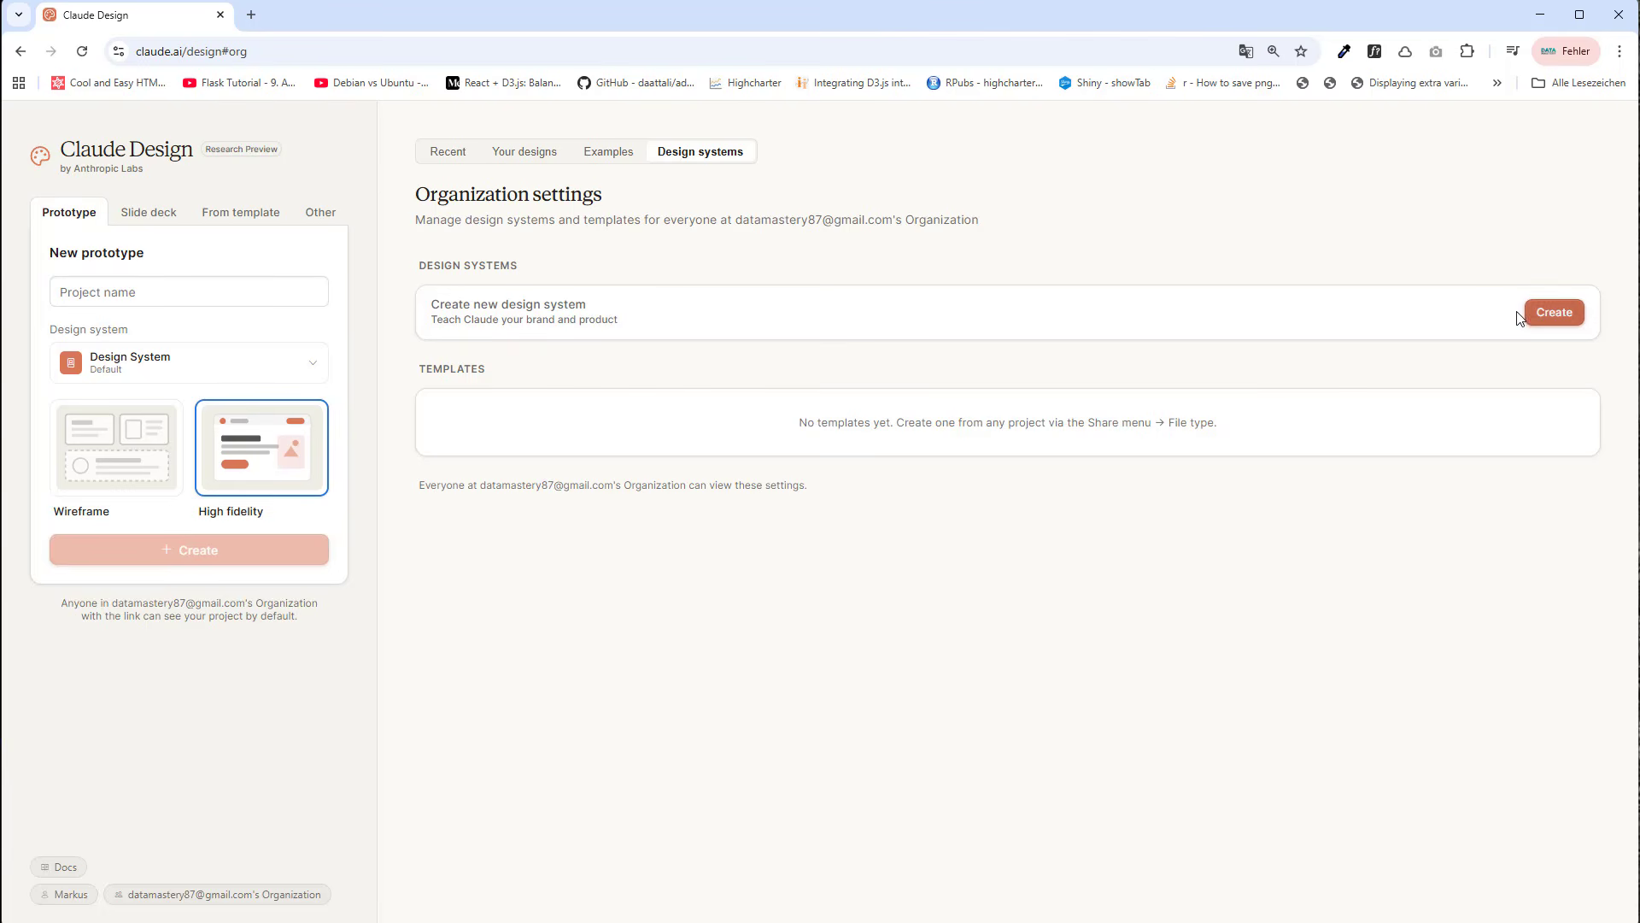
left_click_drag(619, 322, 571, 255)
left_click(571, 254)
scroll(900, 436, "down", 2)
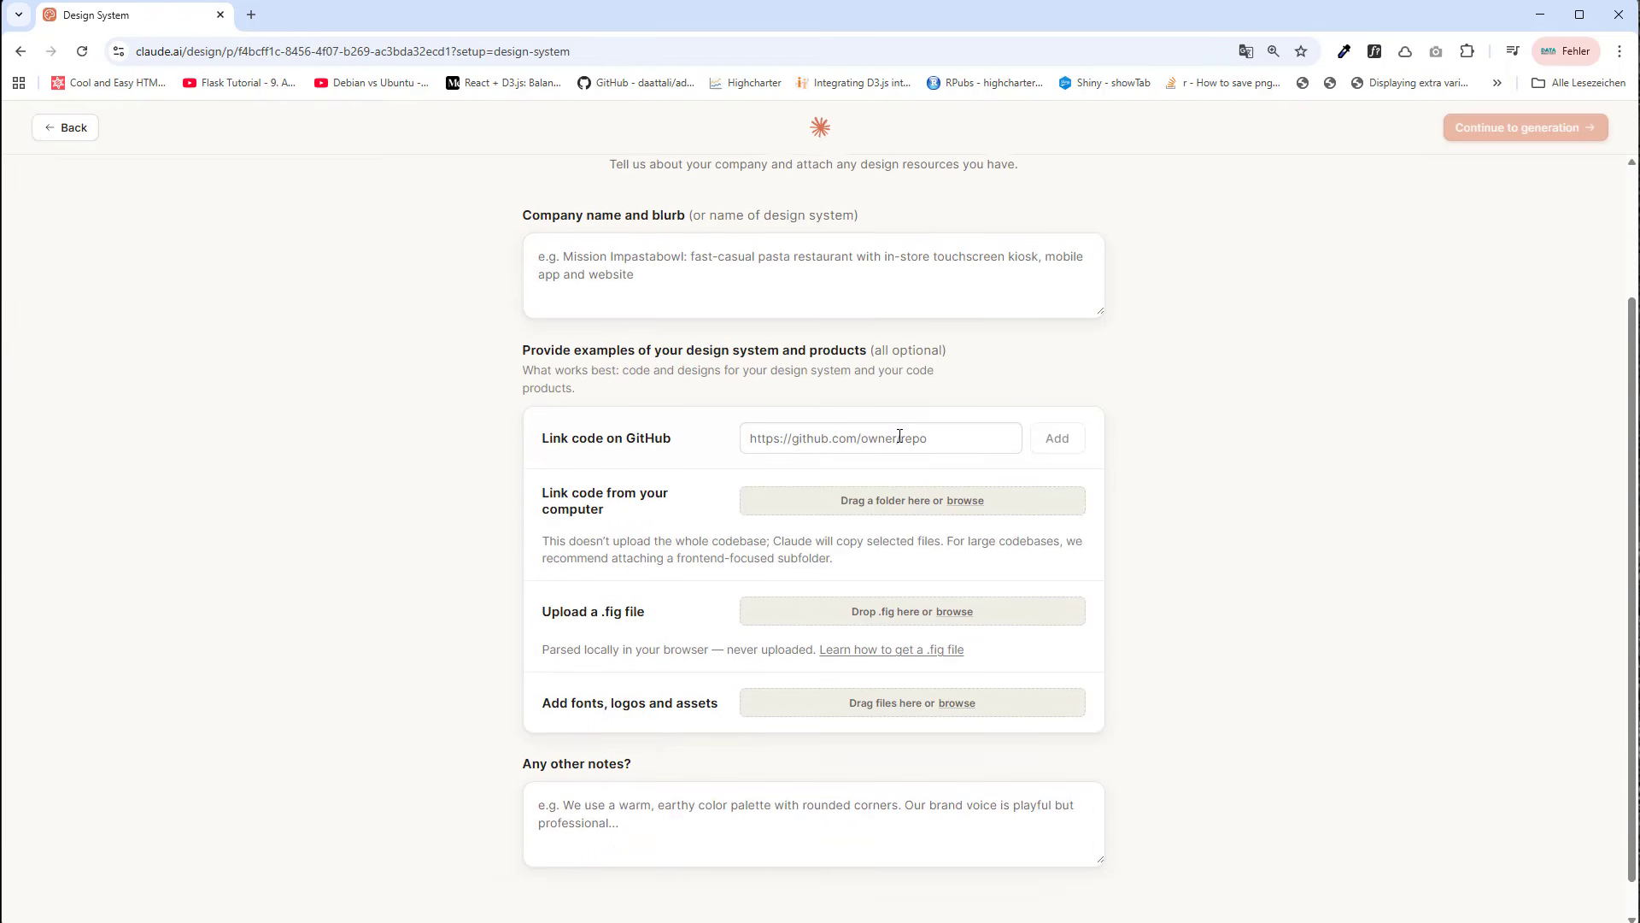
Step: Examine the design system setup options for GitHub code, local code, .fig files, and fonts, logos and assets
scroll(909, 436, "up", 1)
left_click(954, 522)
left_click_drag(528, 531, 685, 524)
left_click(692, 527)
left_click(972, 520)
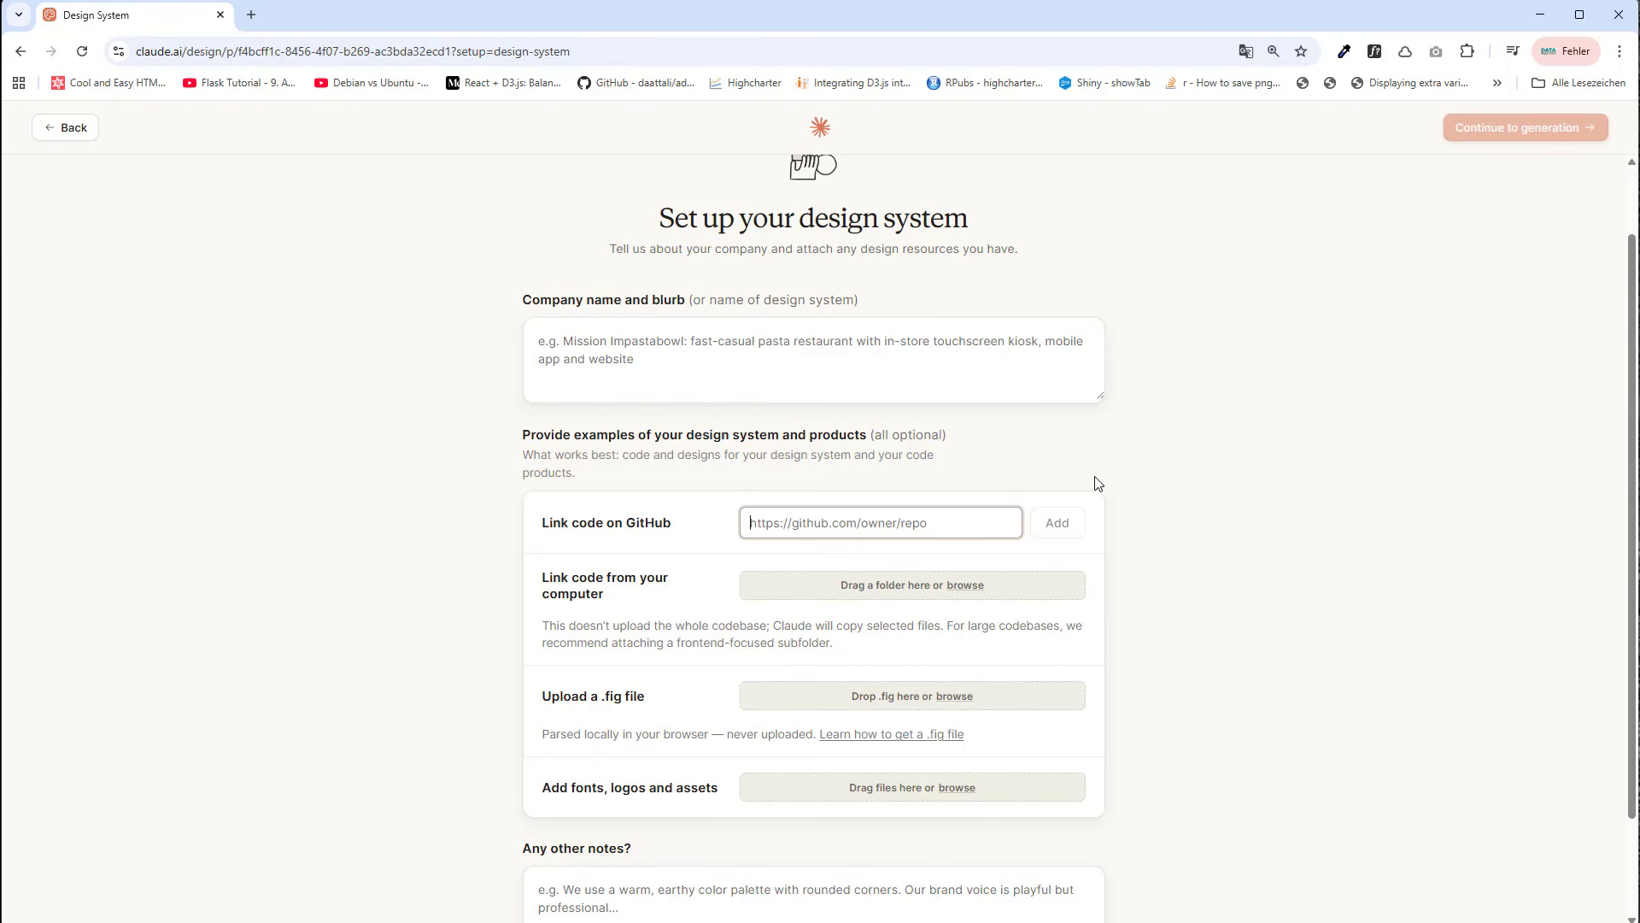
left_click(1272, 386)
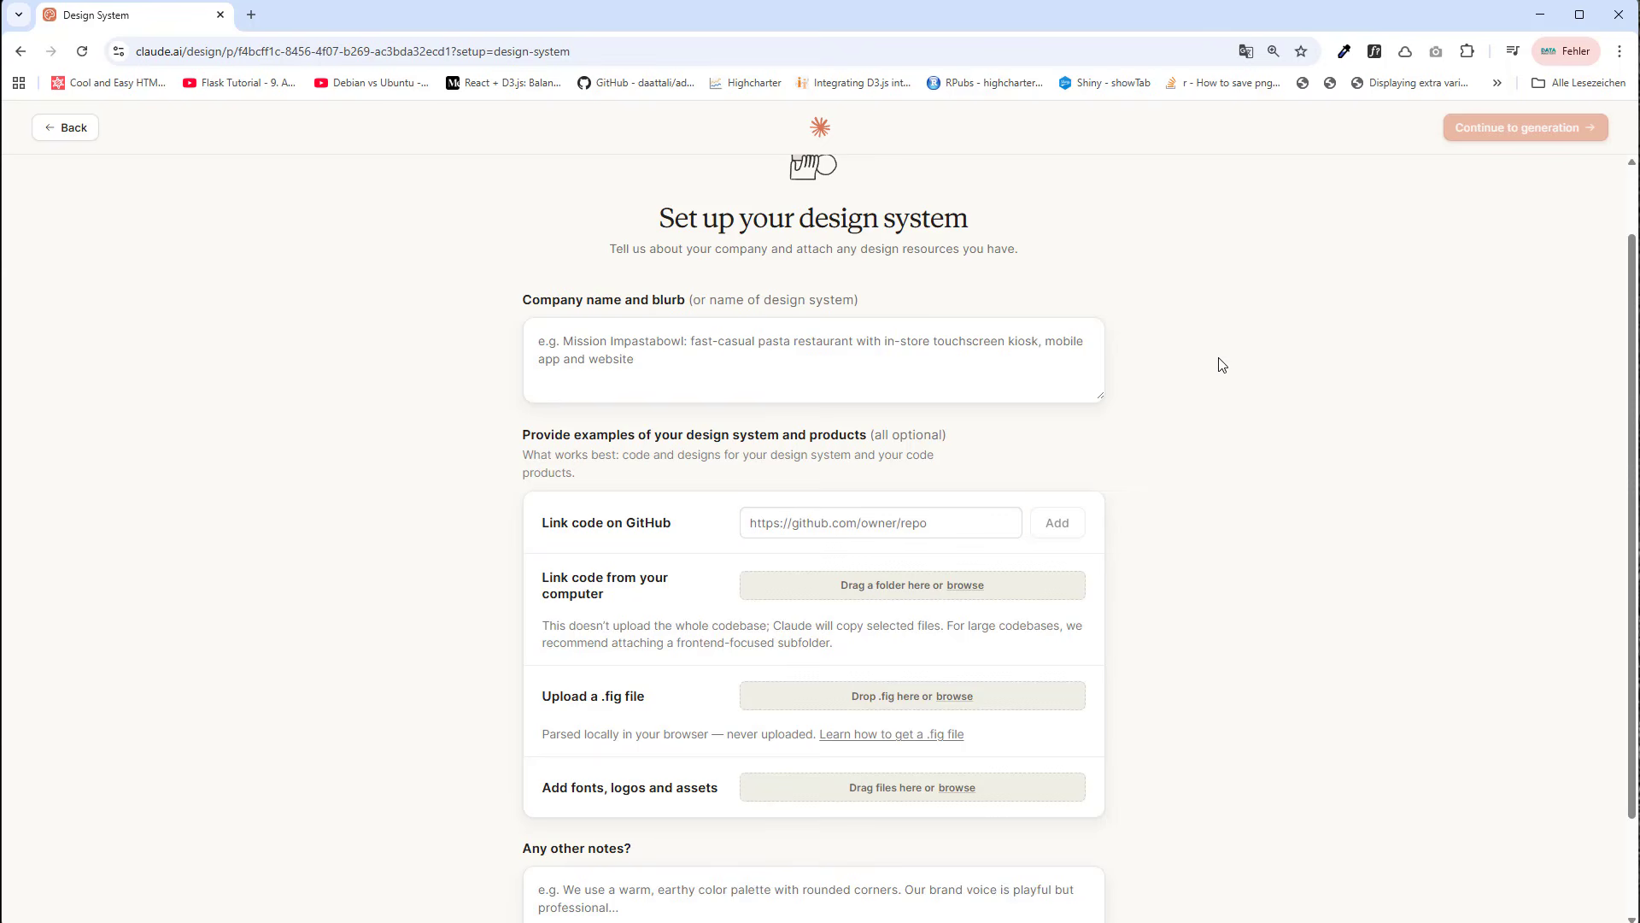
left_click_drag(626, 600, 537, 584)
left_click(626, 585)
left_click_drag(683, 704, 512, 708)
left_click(1175, 612)
left_click_drag(724, 789, 536, 788)
left_click(955, 644)
Step: Leave the design system setup and delete the "Design System" project from the recent projects
left_click(73, 128)
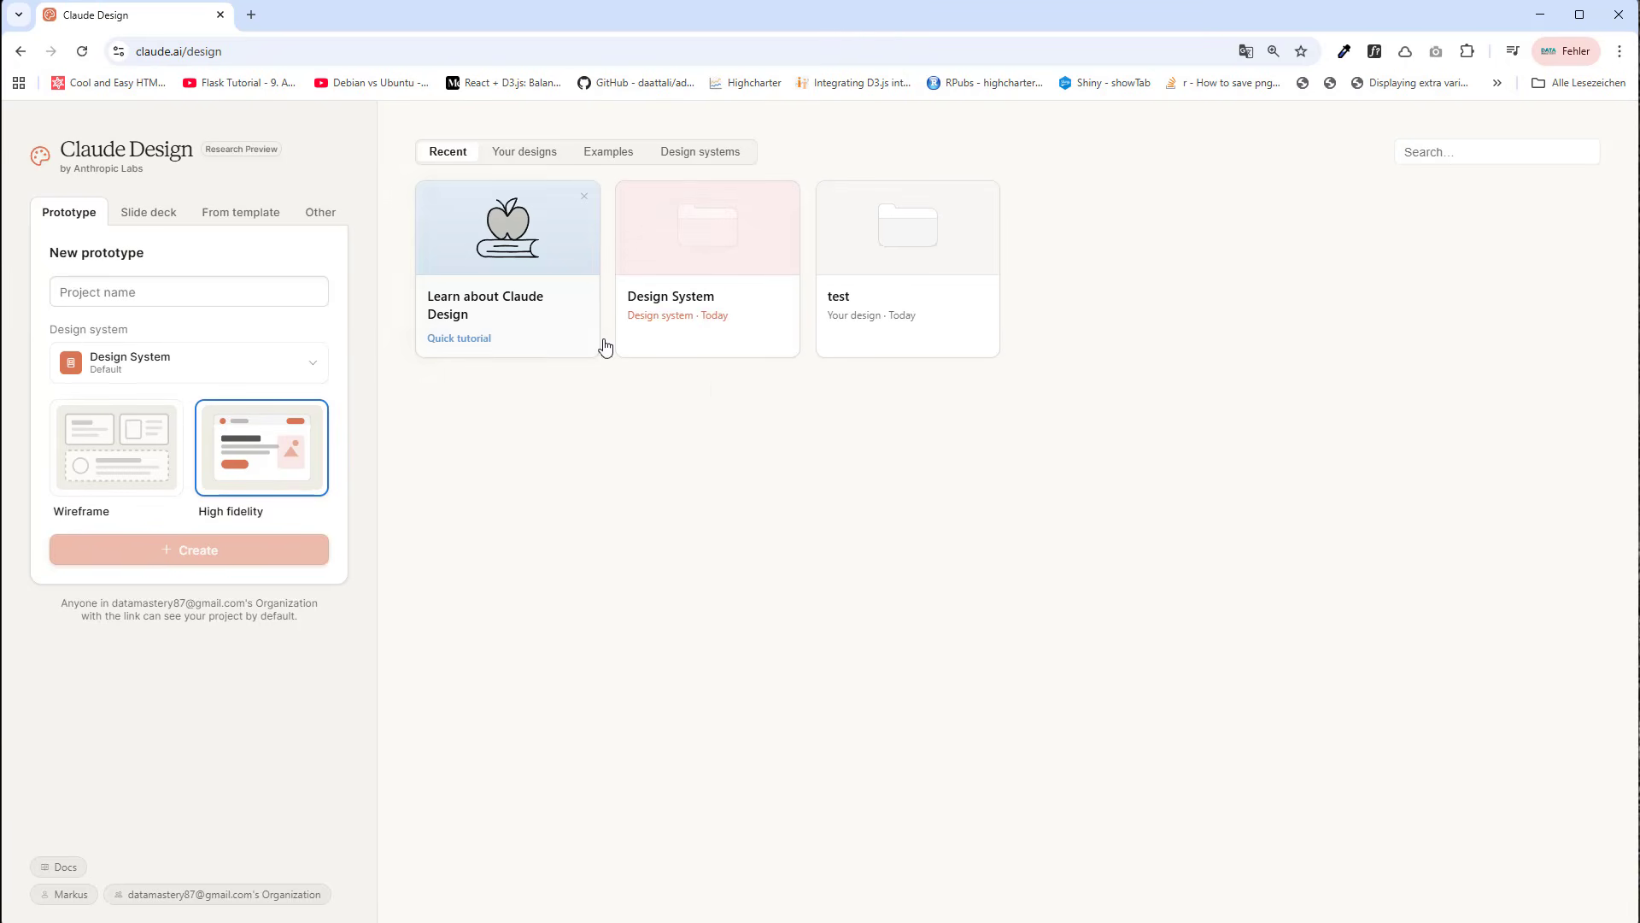
right_click(696, 290)
left_click(769, 369)
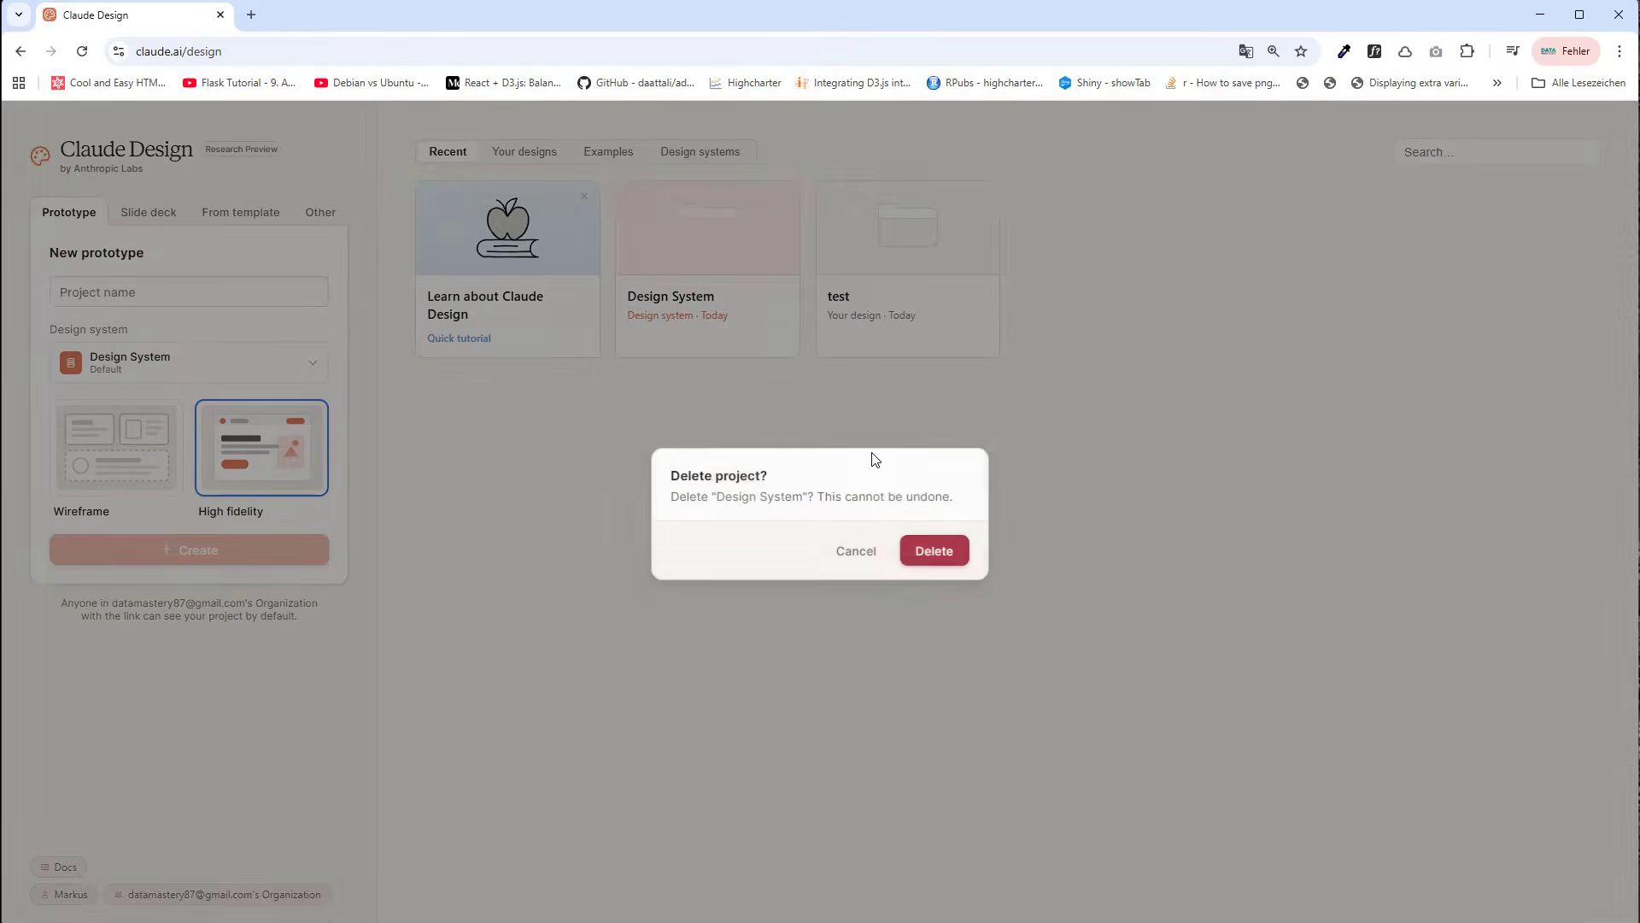
left_click(934, 550)
Step: Open the "test" project and attach the Frontend design and Make tweakable skills to the chat
left_click(714, 311)
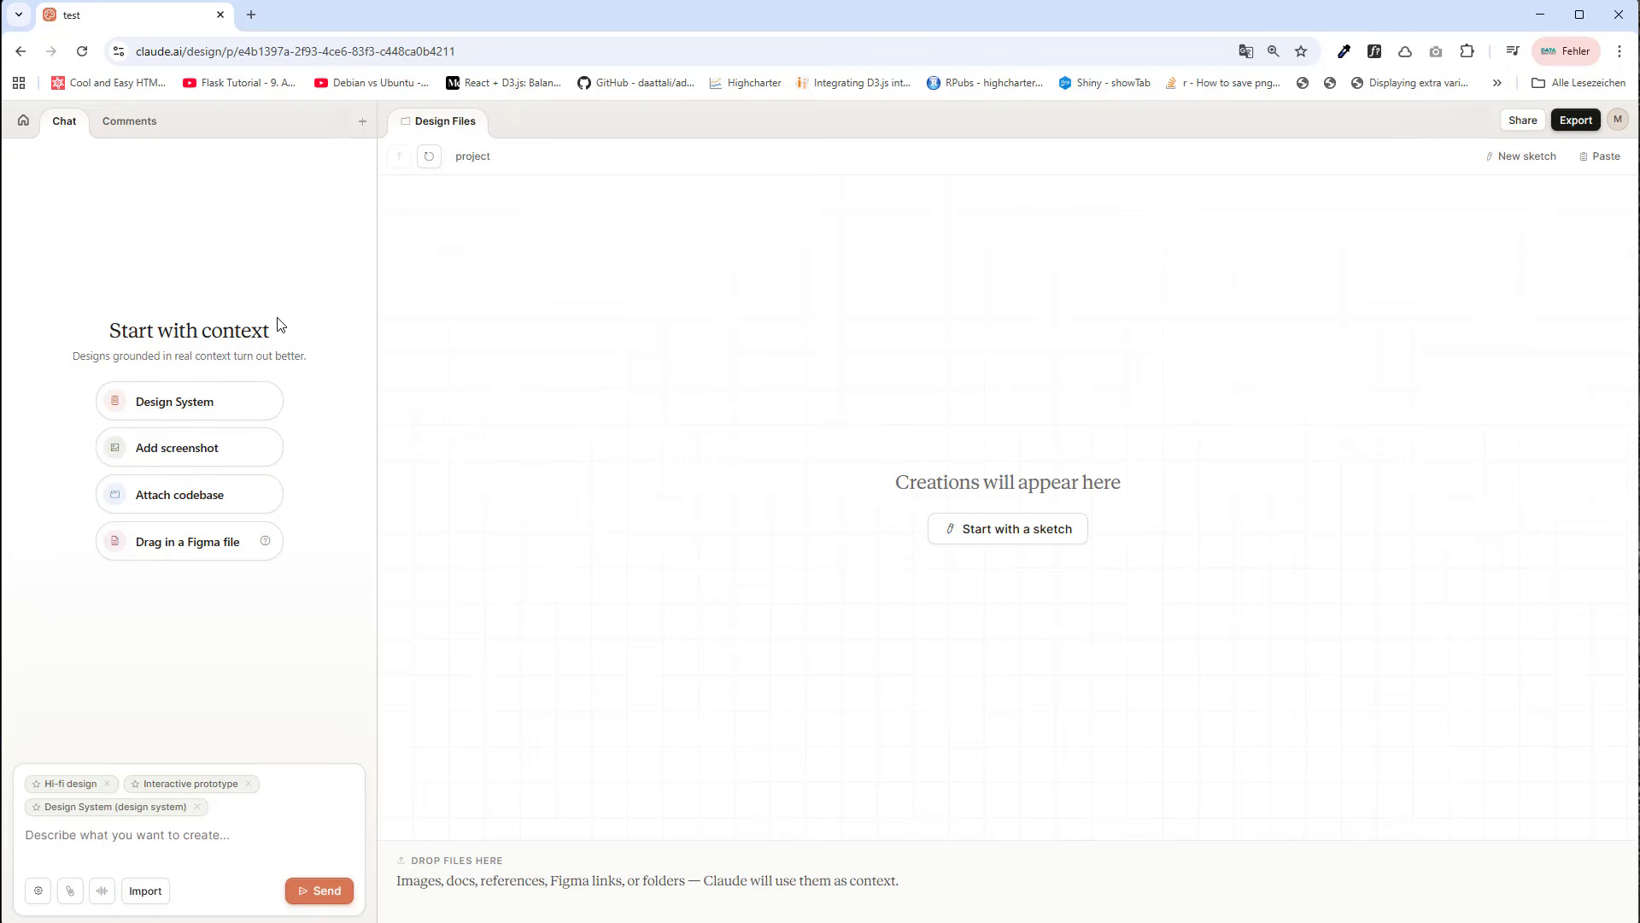
left_click(193, 402)
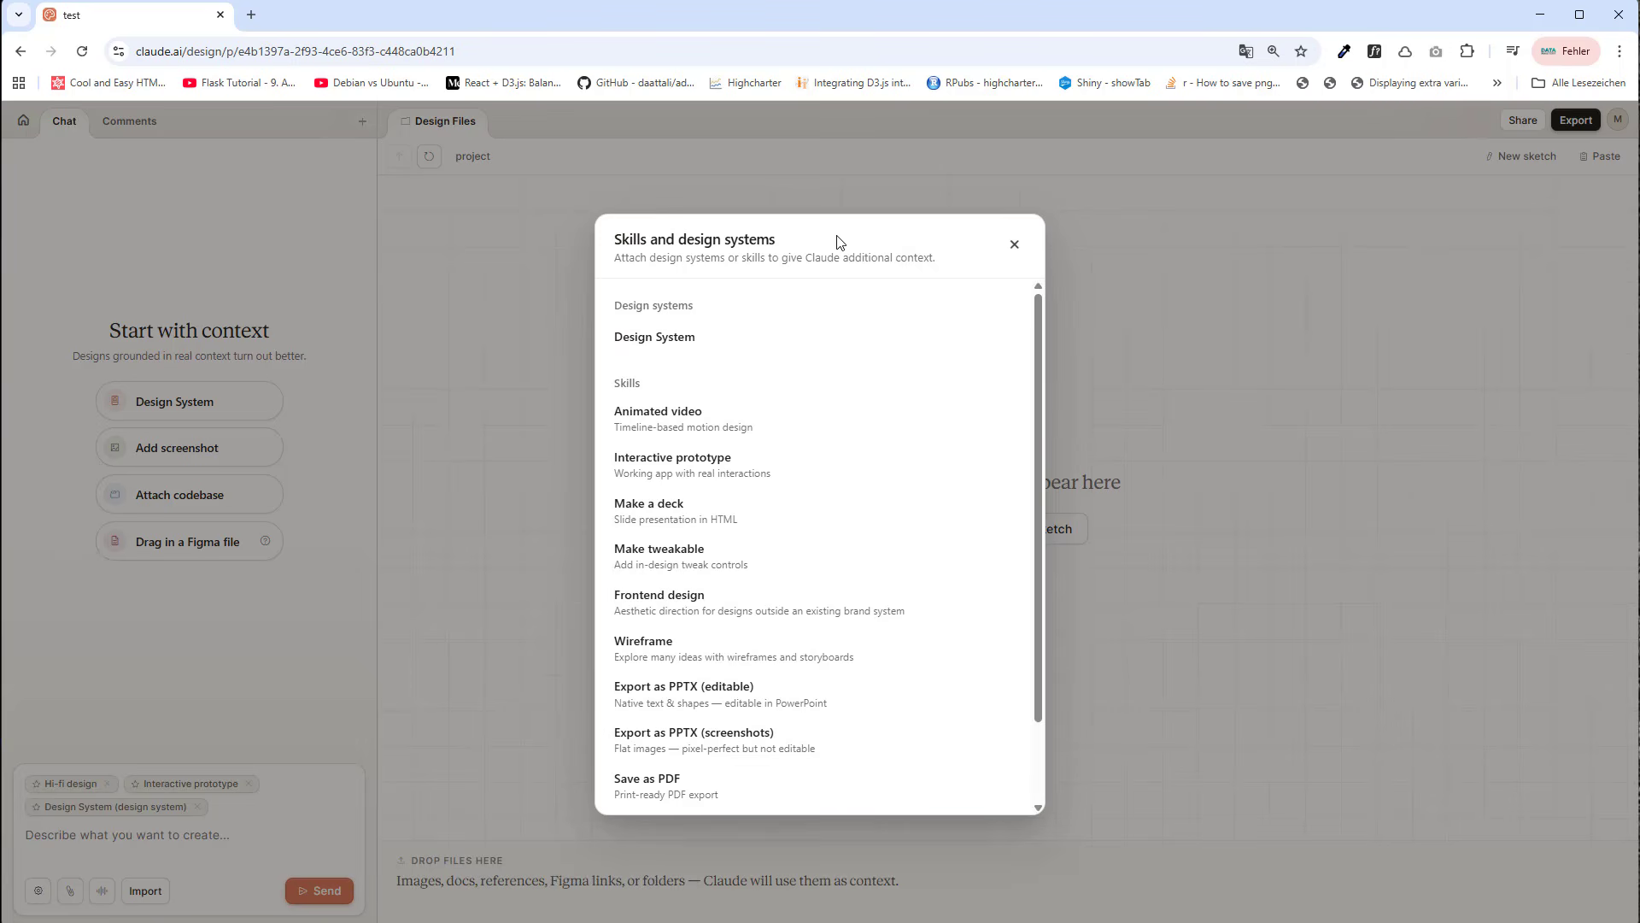
left_click(688, 607)
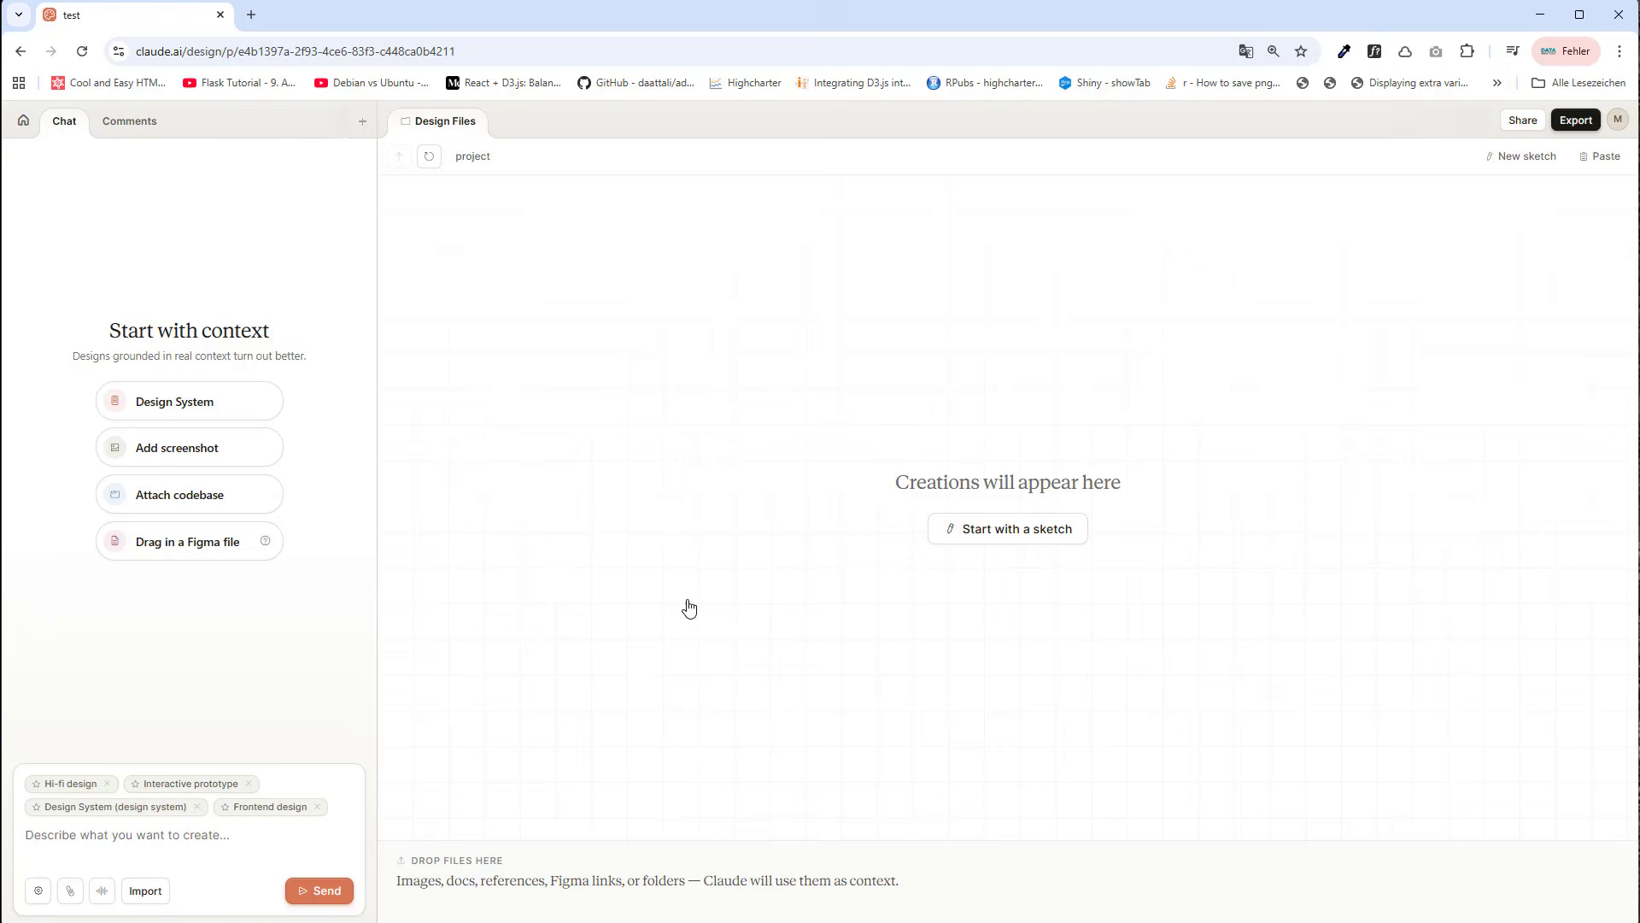
left_click(198, 410)
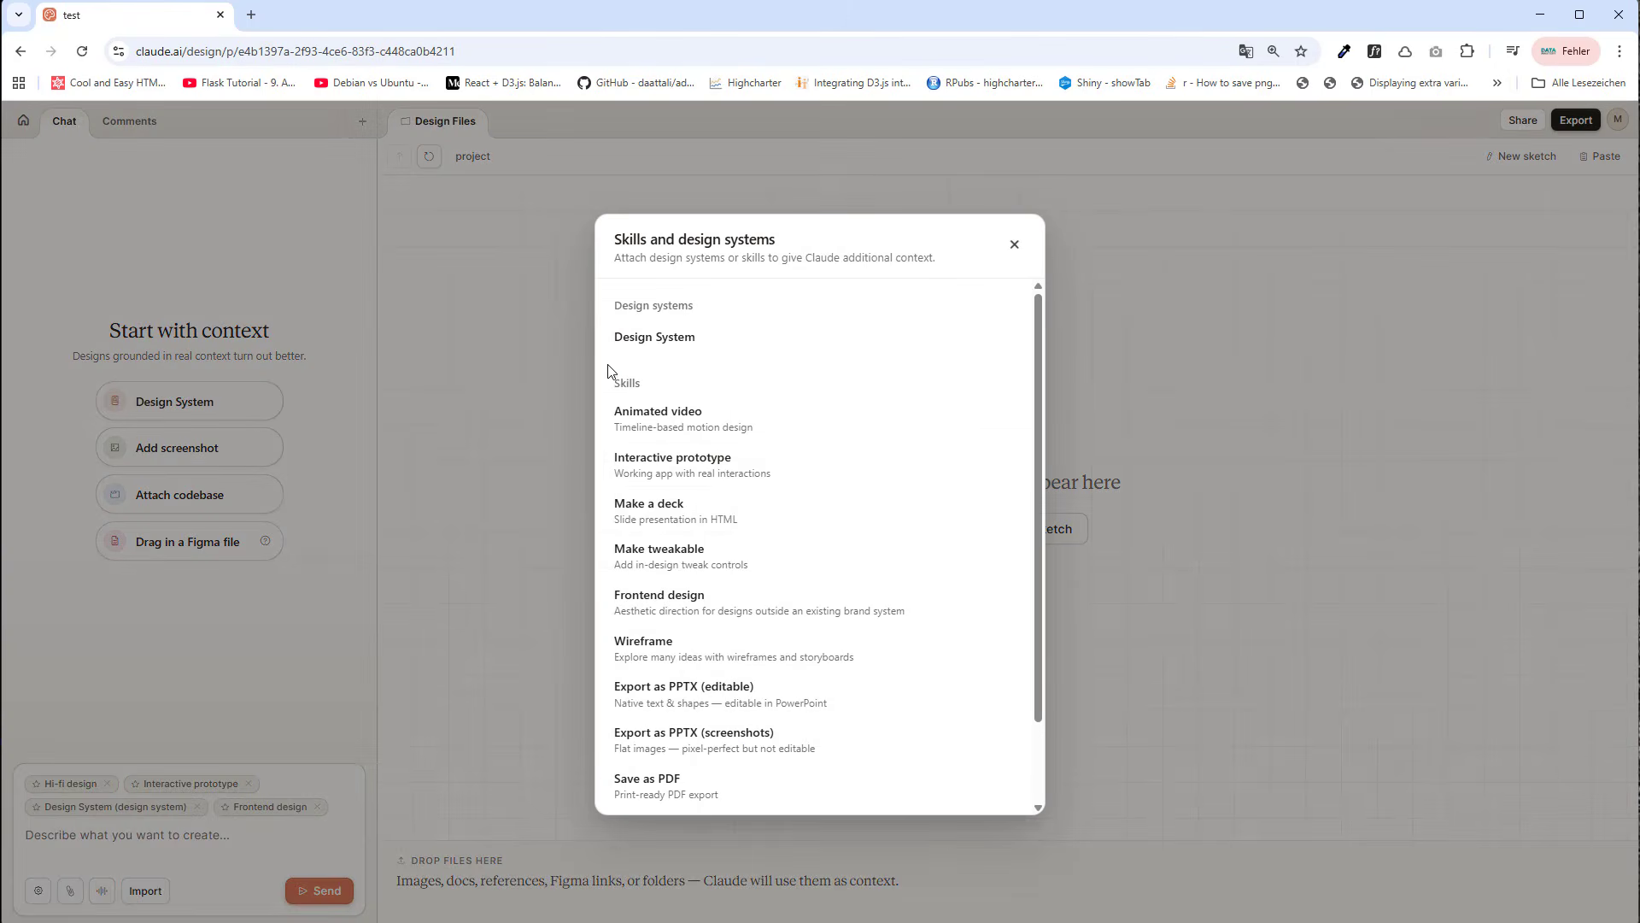
left_click(745, 562)
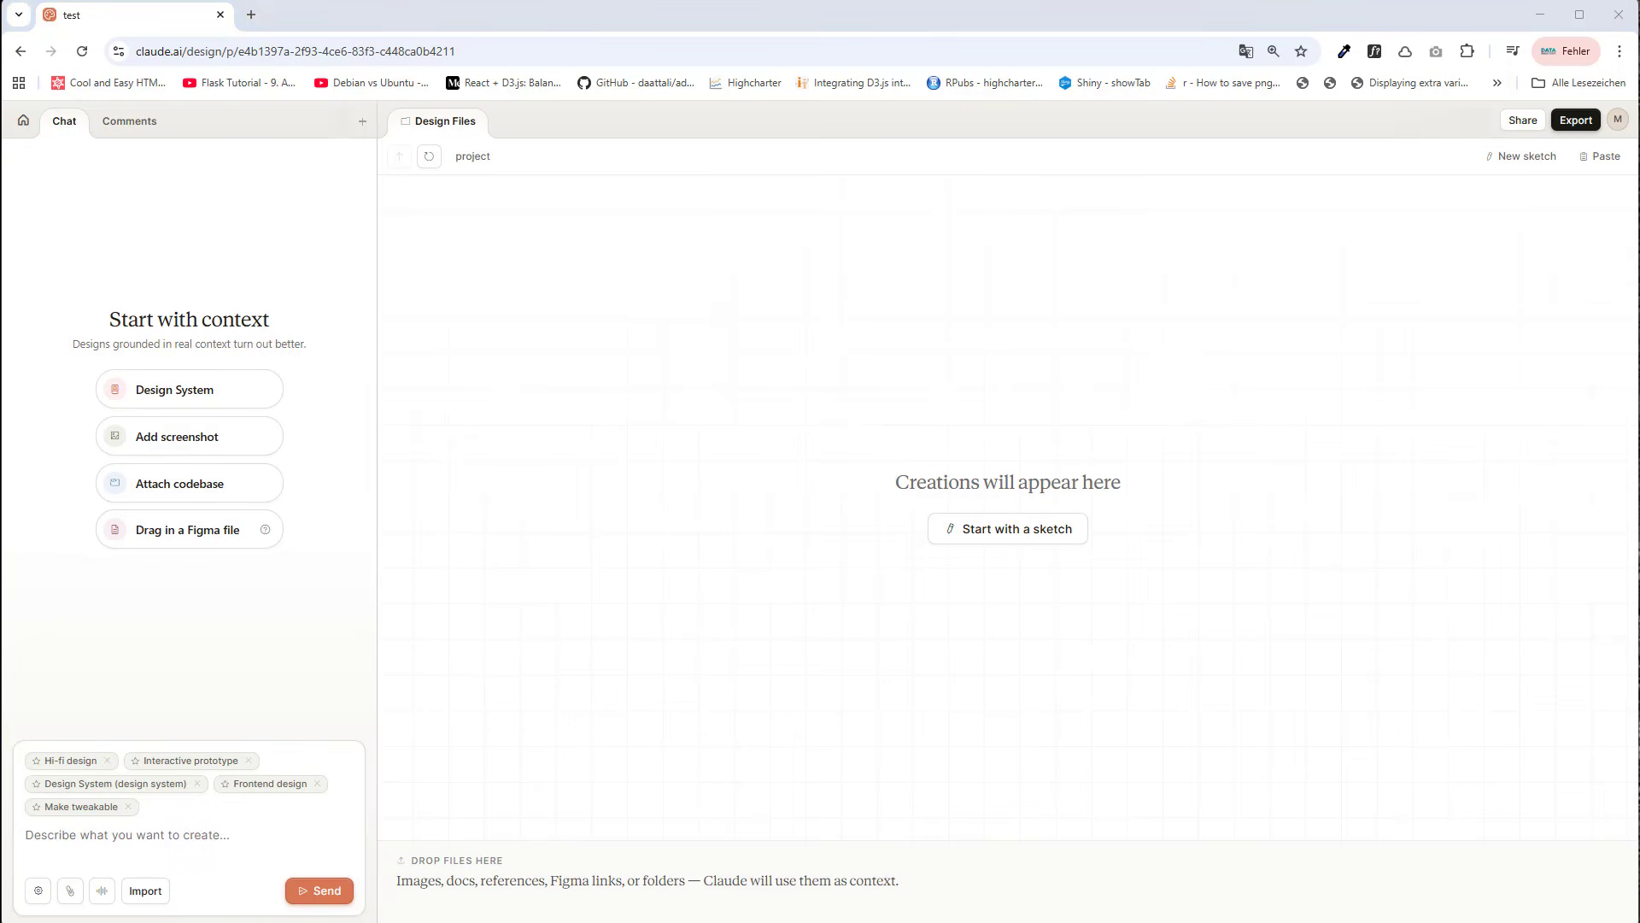
Step: Attach the two website screenshots and send the prompt "redesign my website, modern, more "hacky" design"
left_click_drag(525, 880, 318, 619)
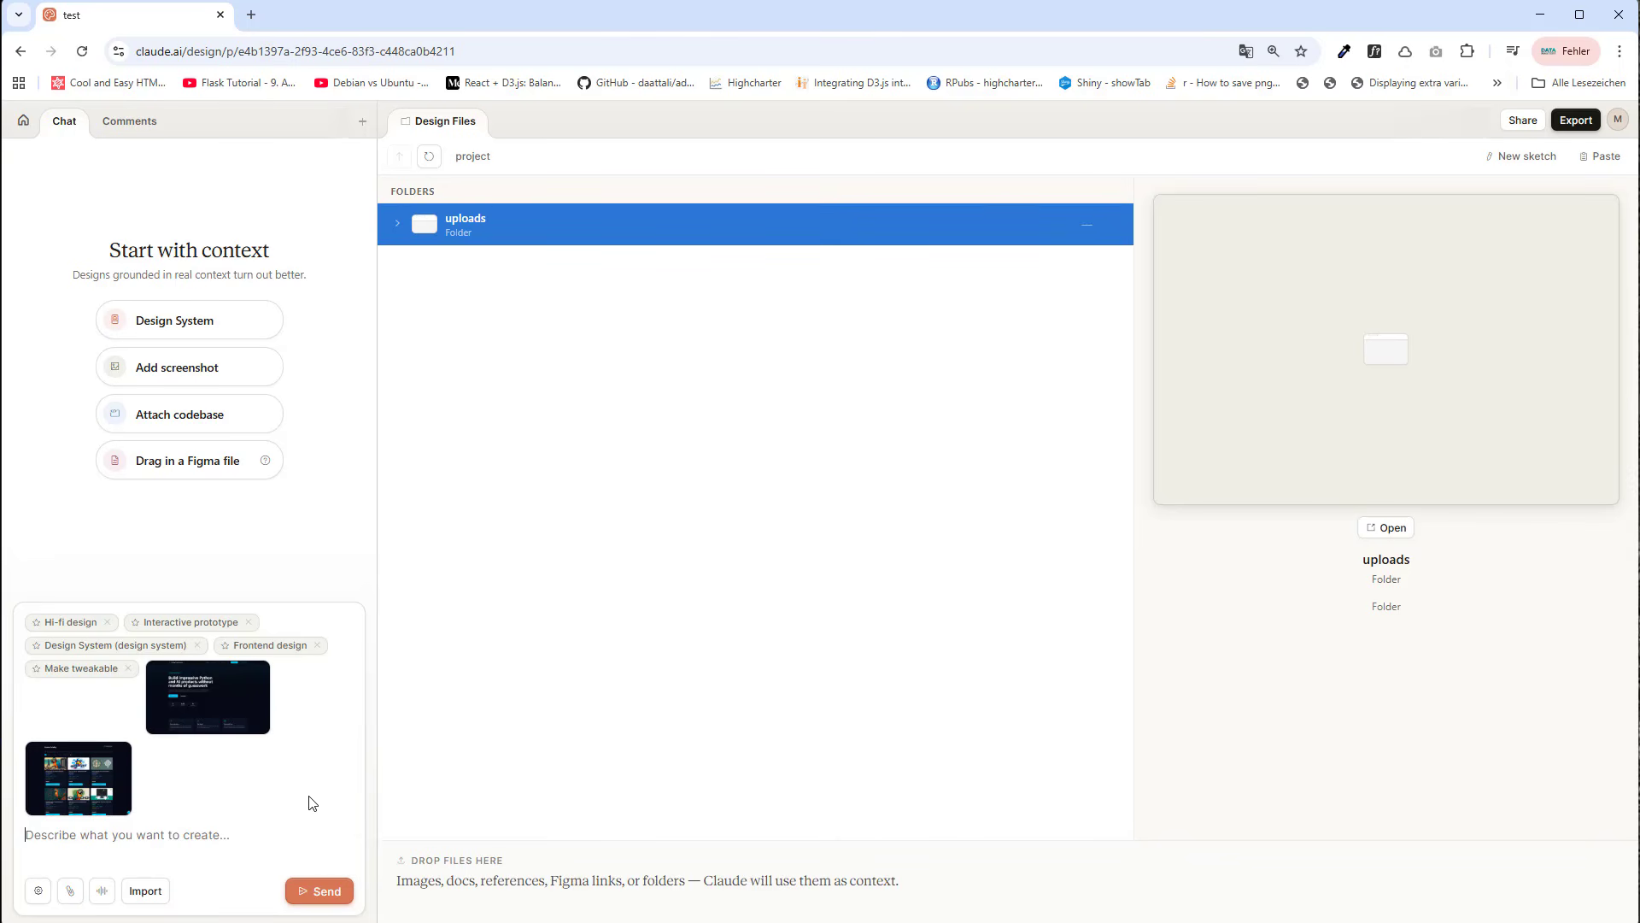
left_click(159, 844)
type("redesign my website, modern, more \"hacky\" design")
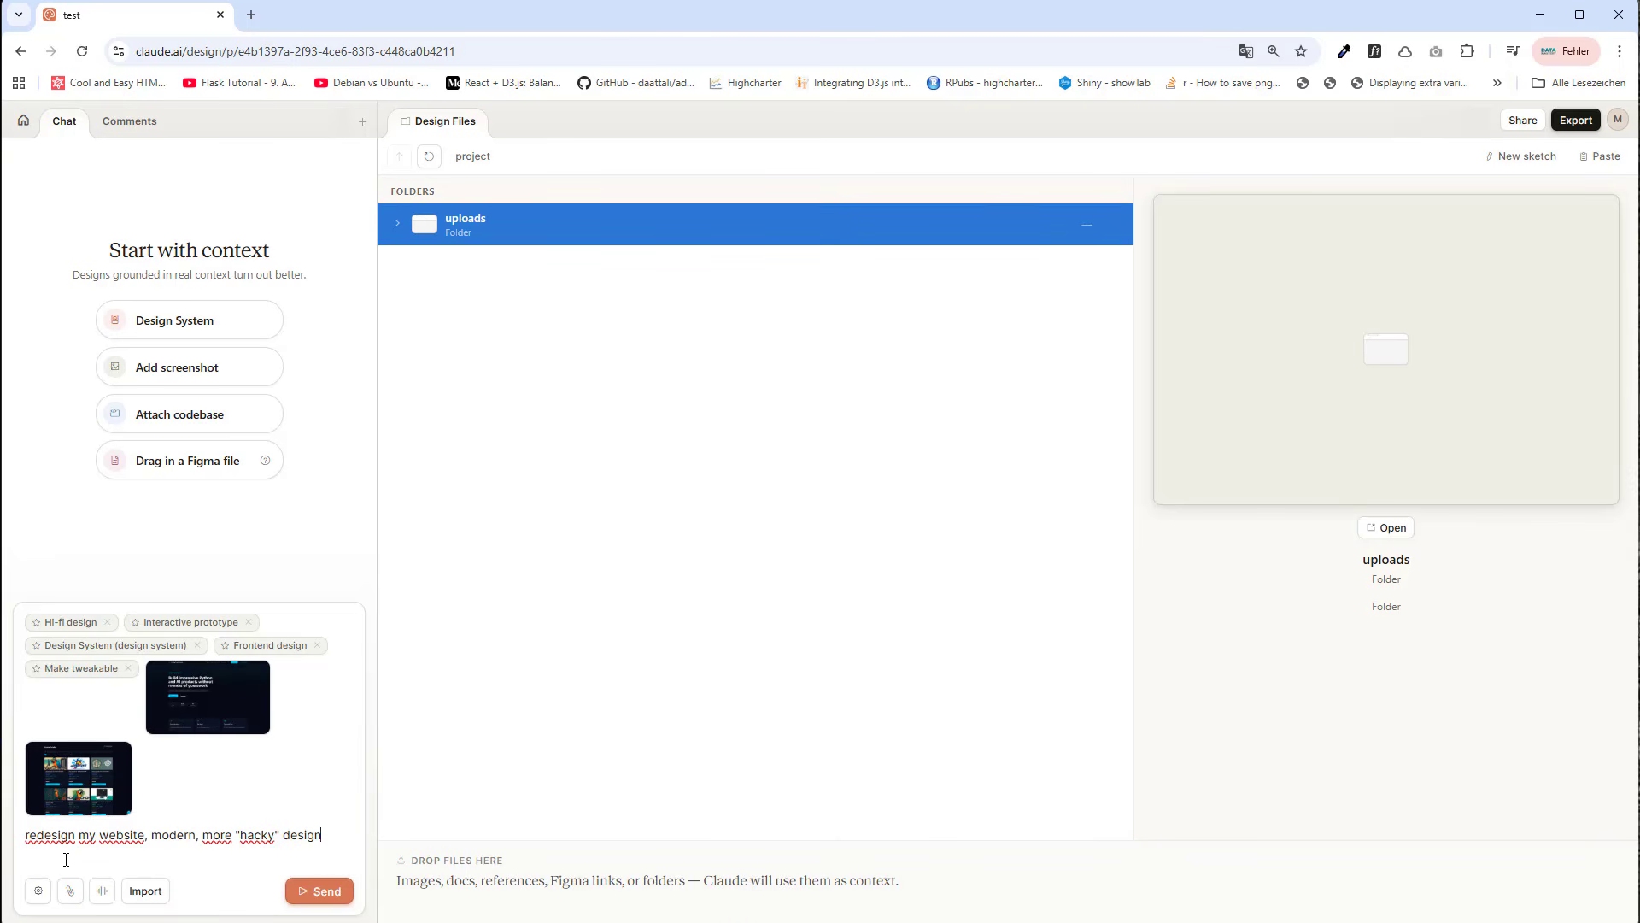
double_click(53, 834)
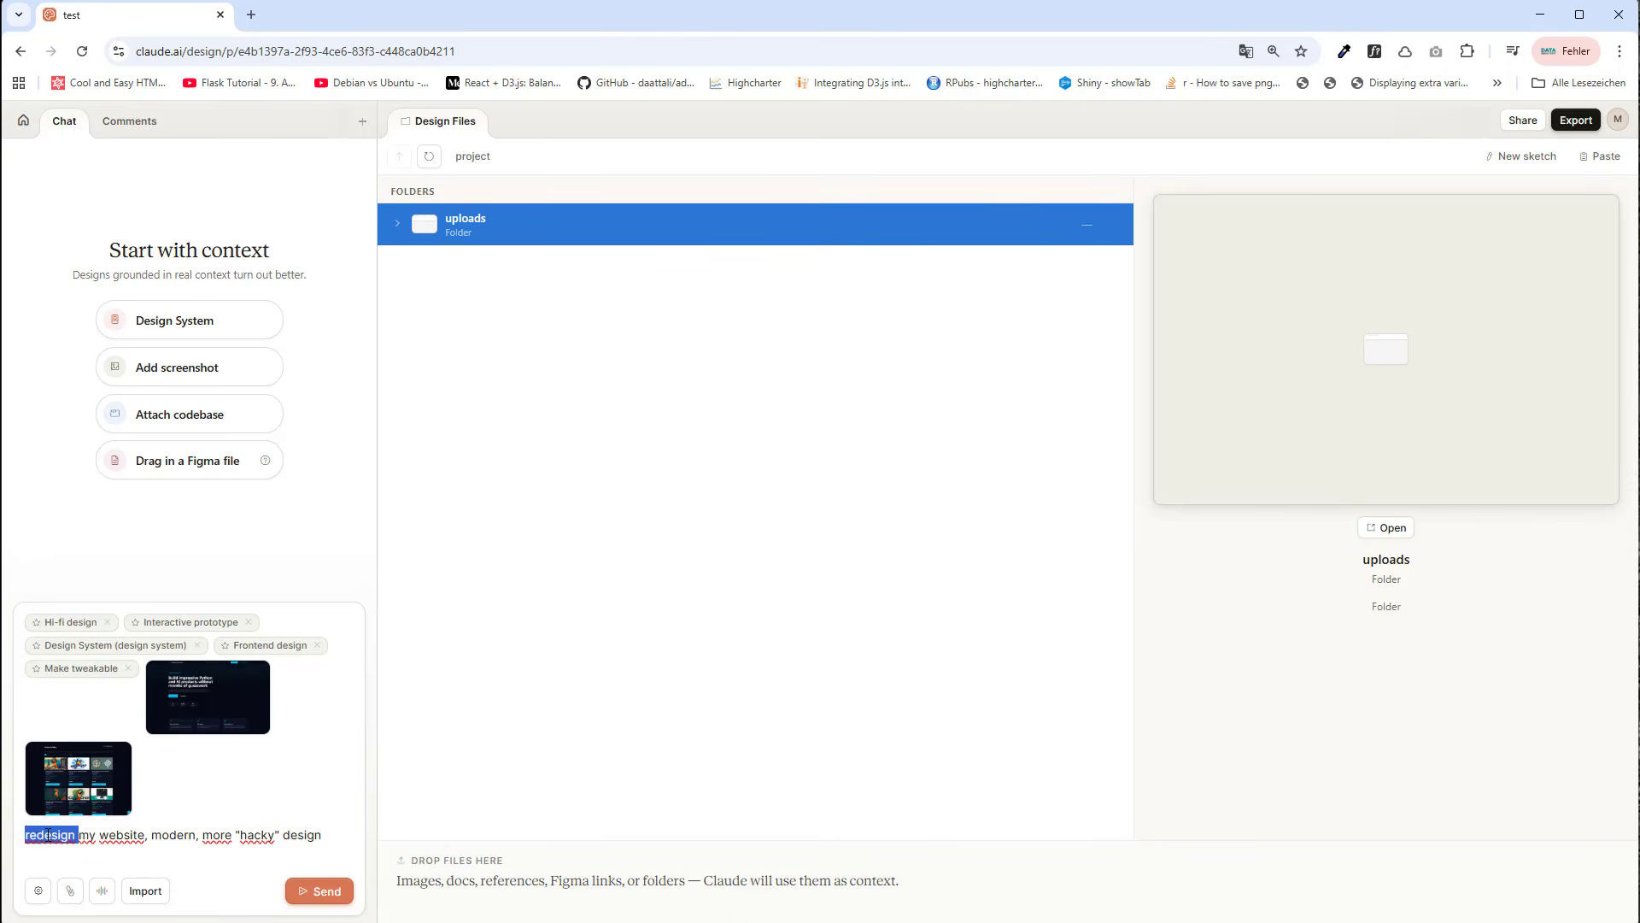
double_click(177, 835)
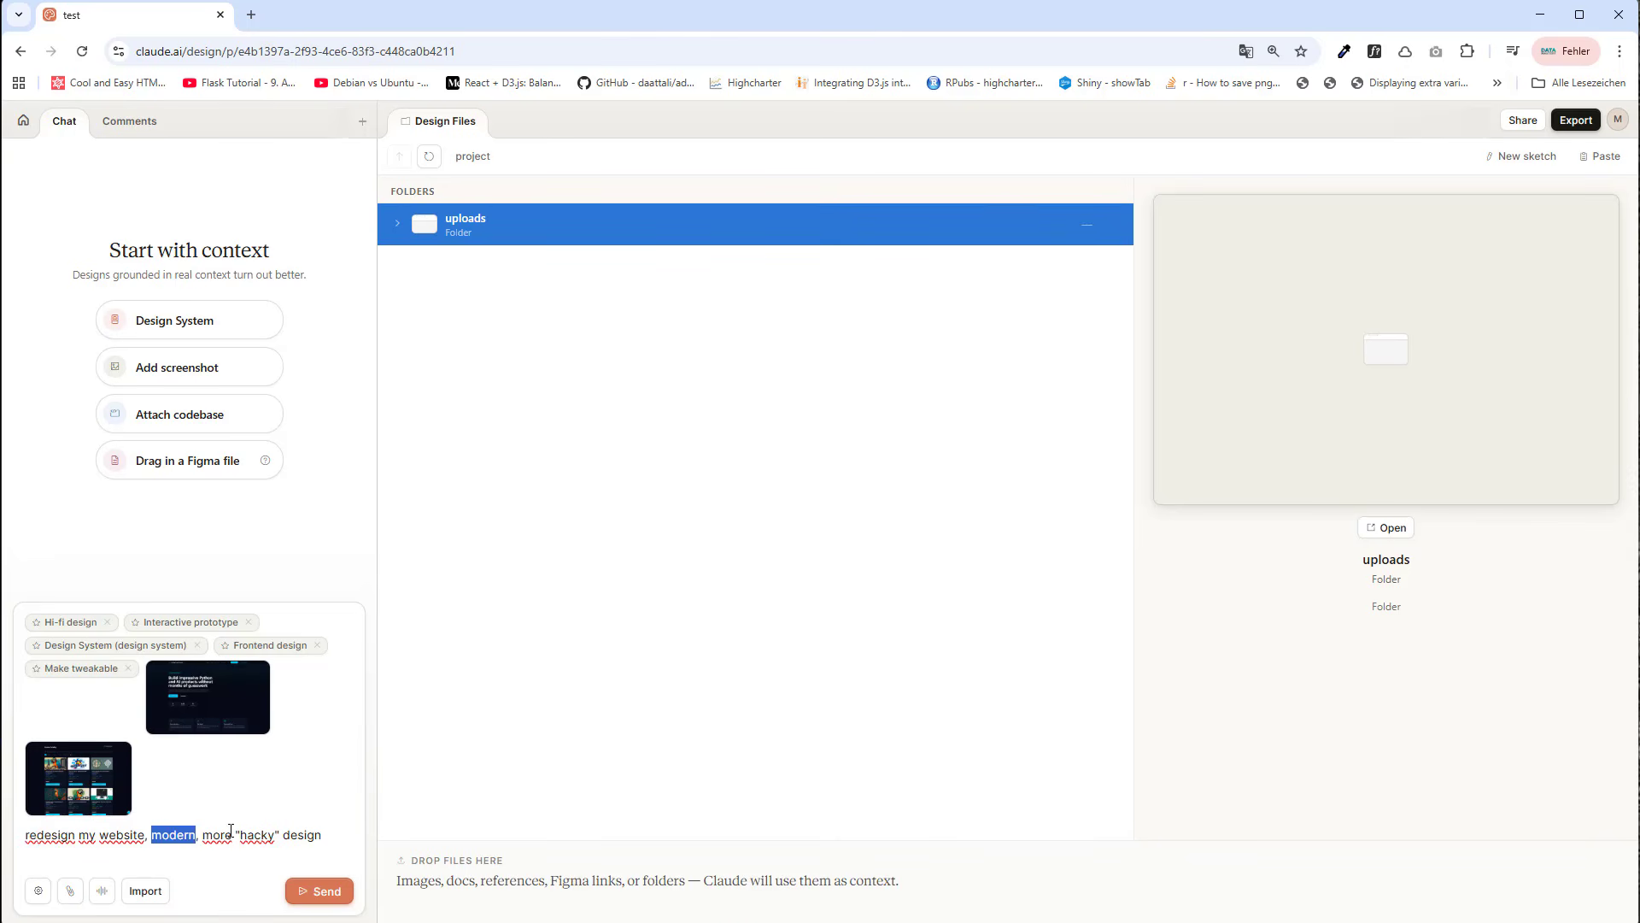
left_click(335, 837)
left_click(325, 892)
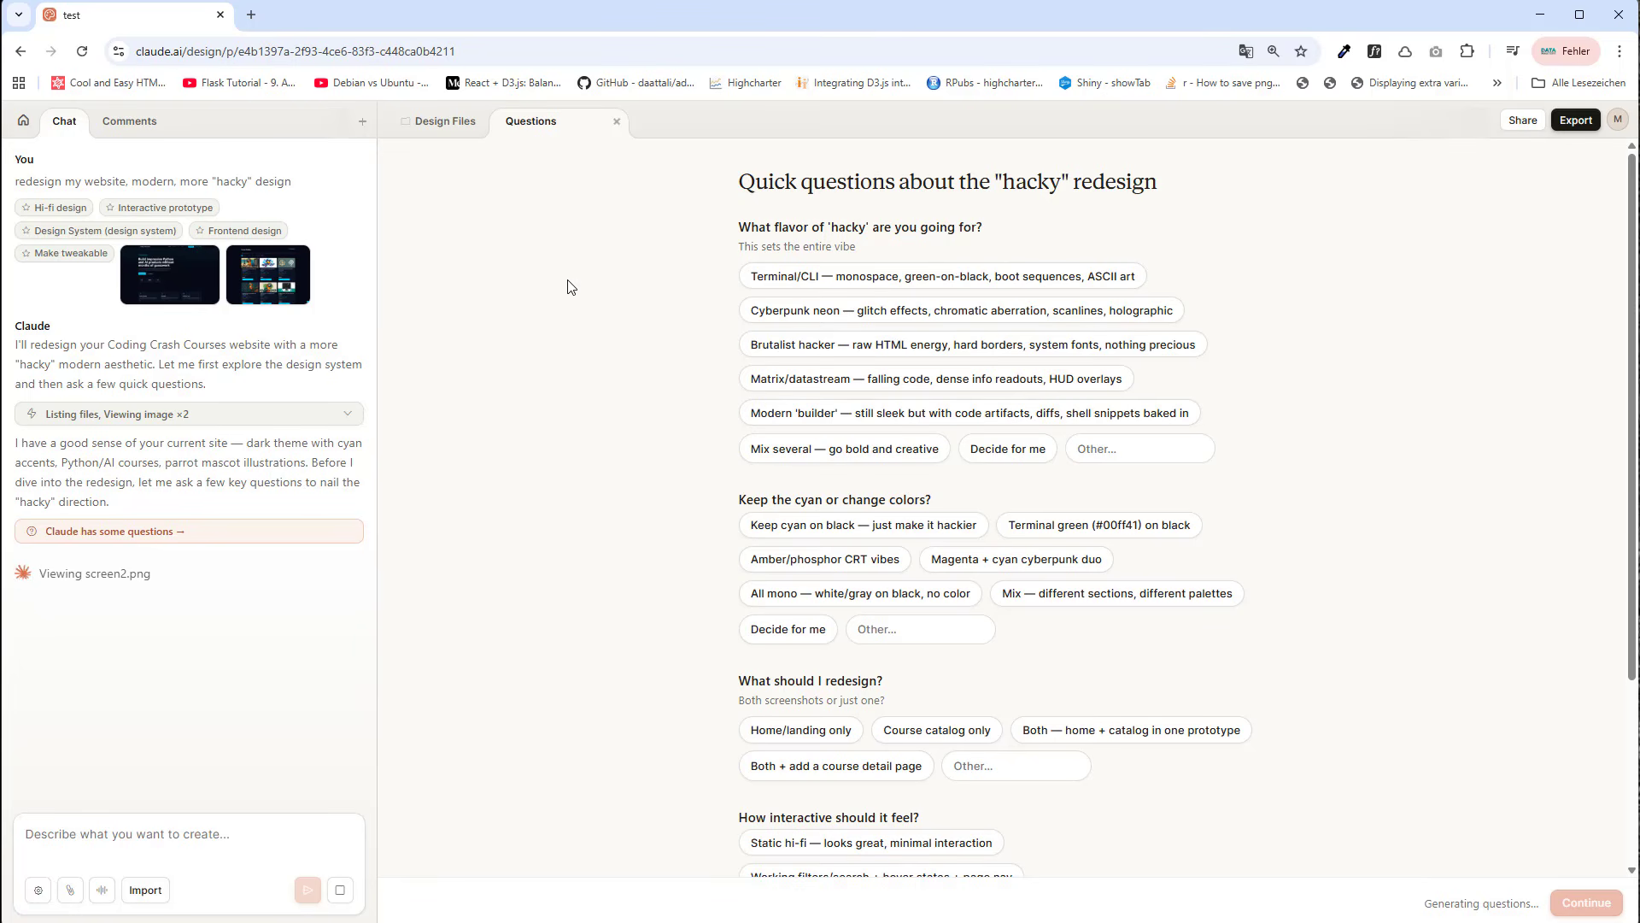
Step: Answer the hacky flavor question with "Terminal/CLI — monospace, green-on-black, boot sequences, ASCII art" and the color question with "Decide for me"
left_click_drag(1036, 233, 981, 229)
left_click(804, 237)
left_click(836, 233)
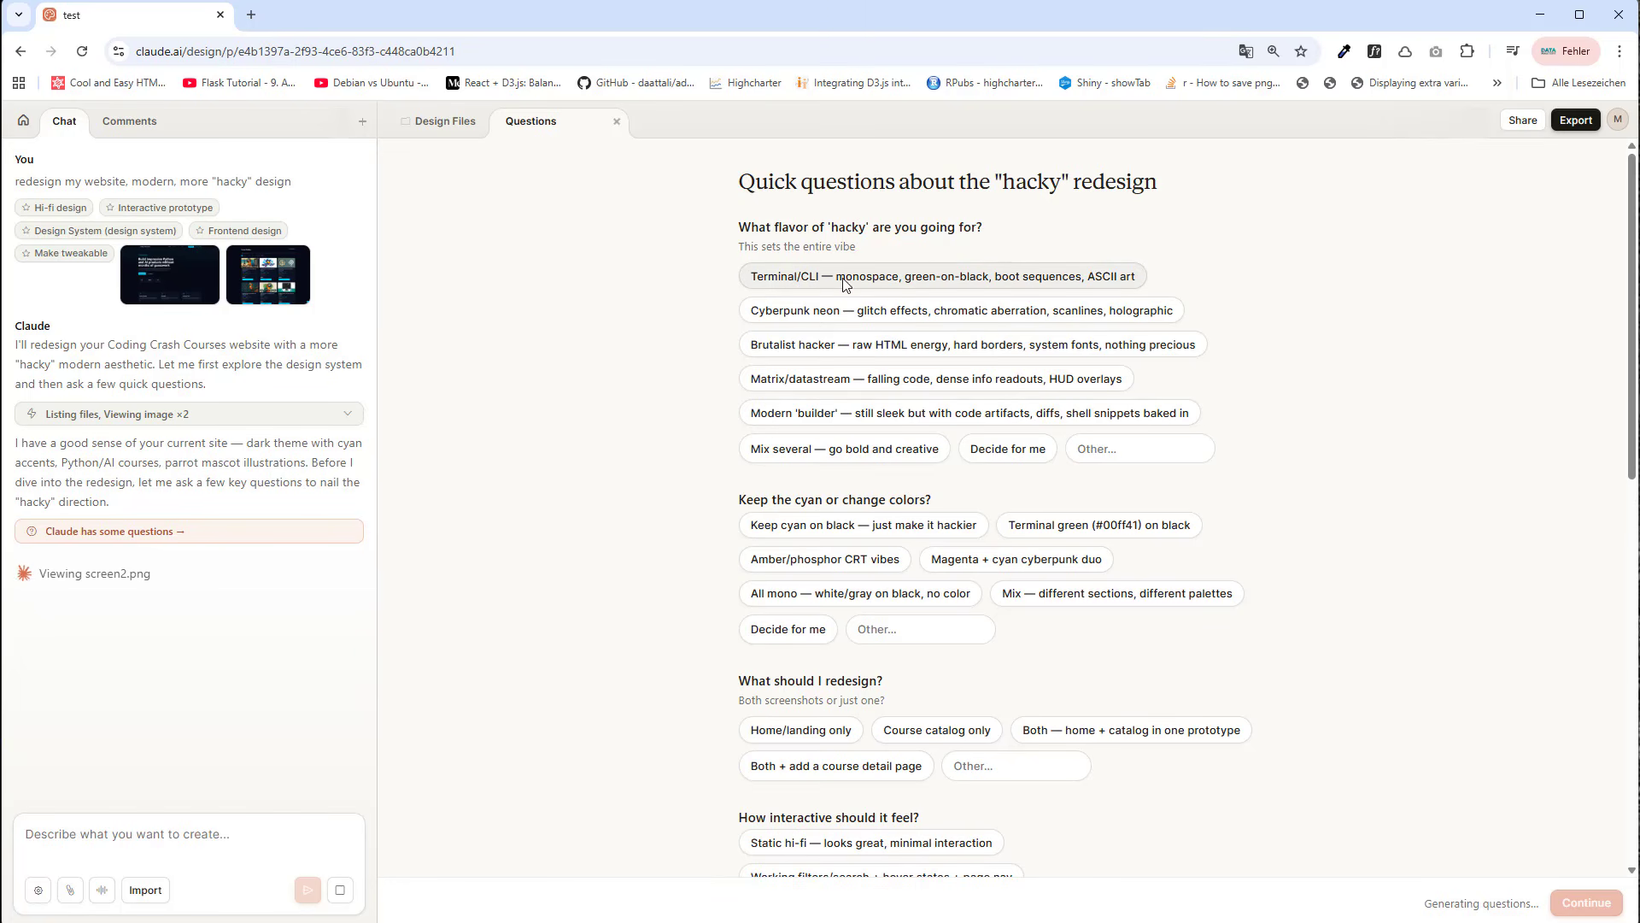
left_click(921, 282)
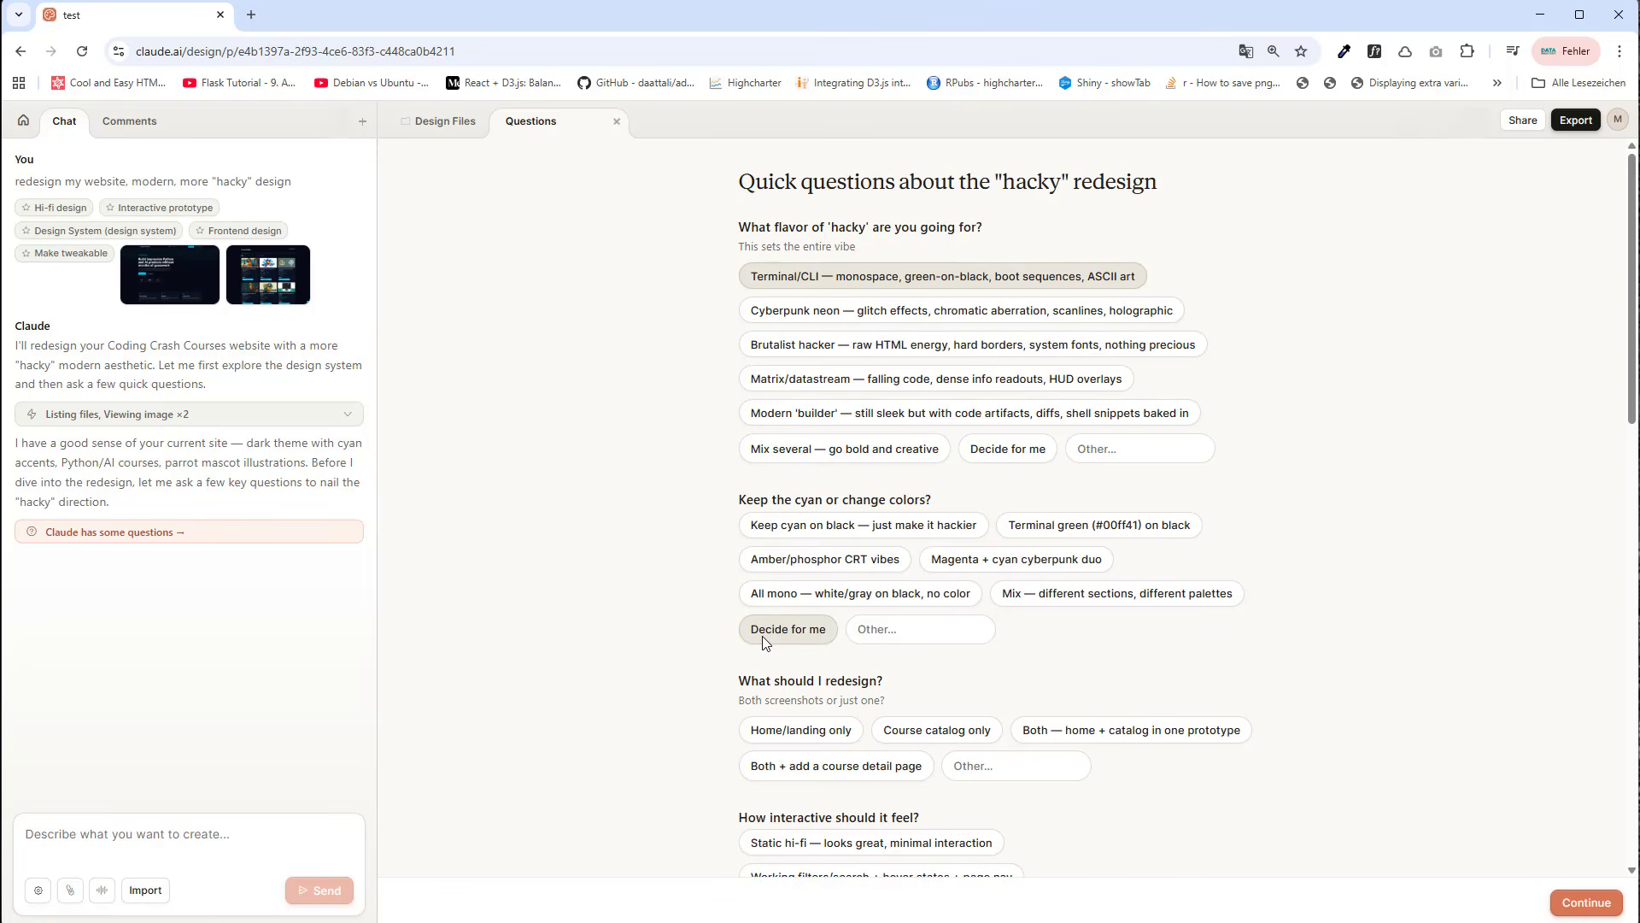
Step: Choose "Decide for me" for the interactivity, parrot course illustrations and typography vibe questions
scroll(855, 632, "down", 2)
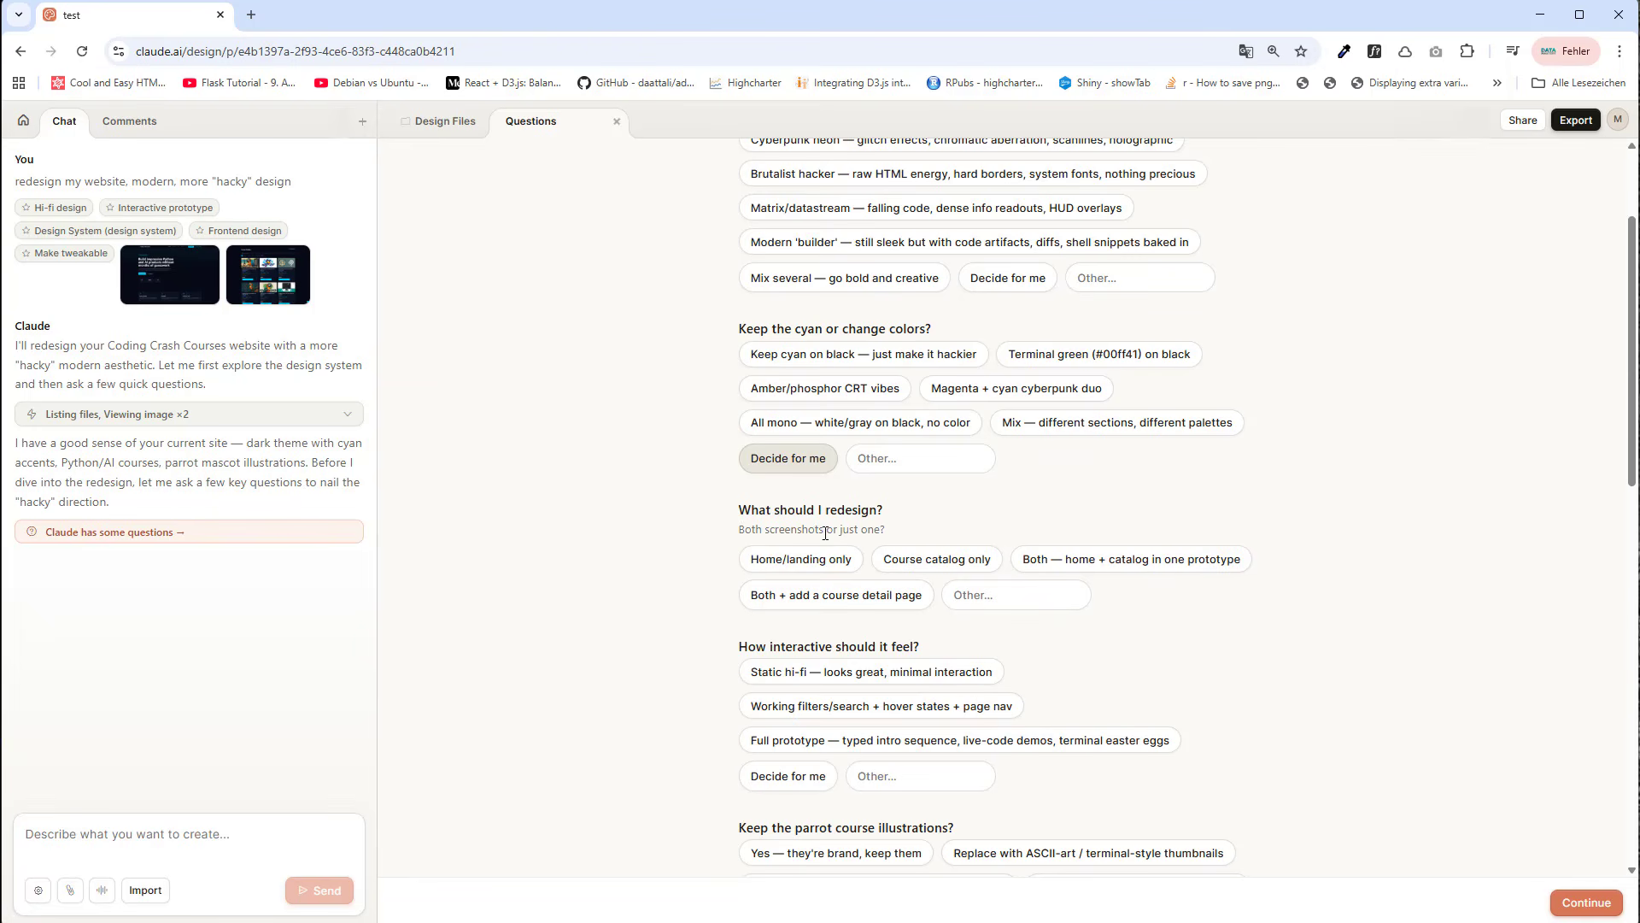
left_click(974, 594)
scroll(940, 568, "down", 1)
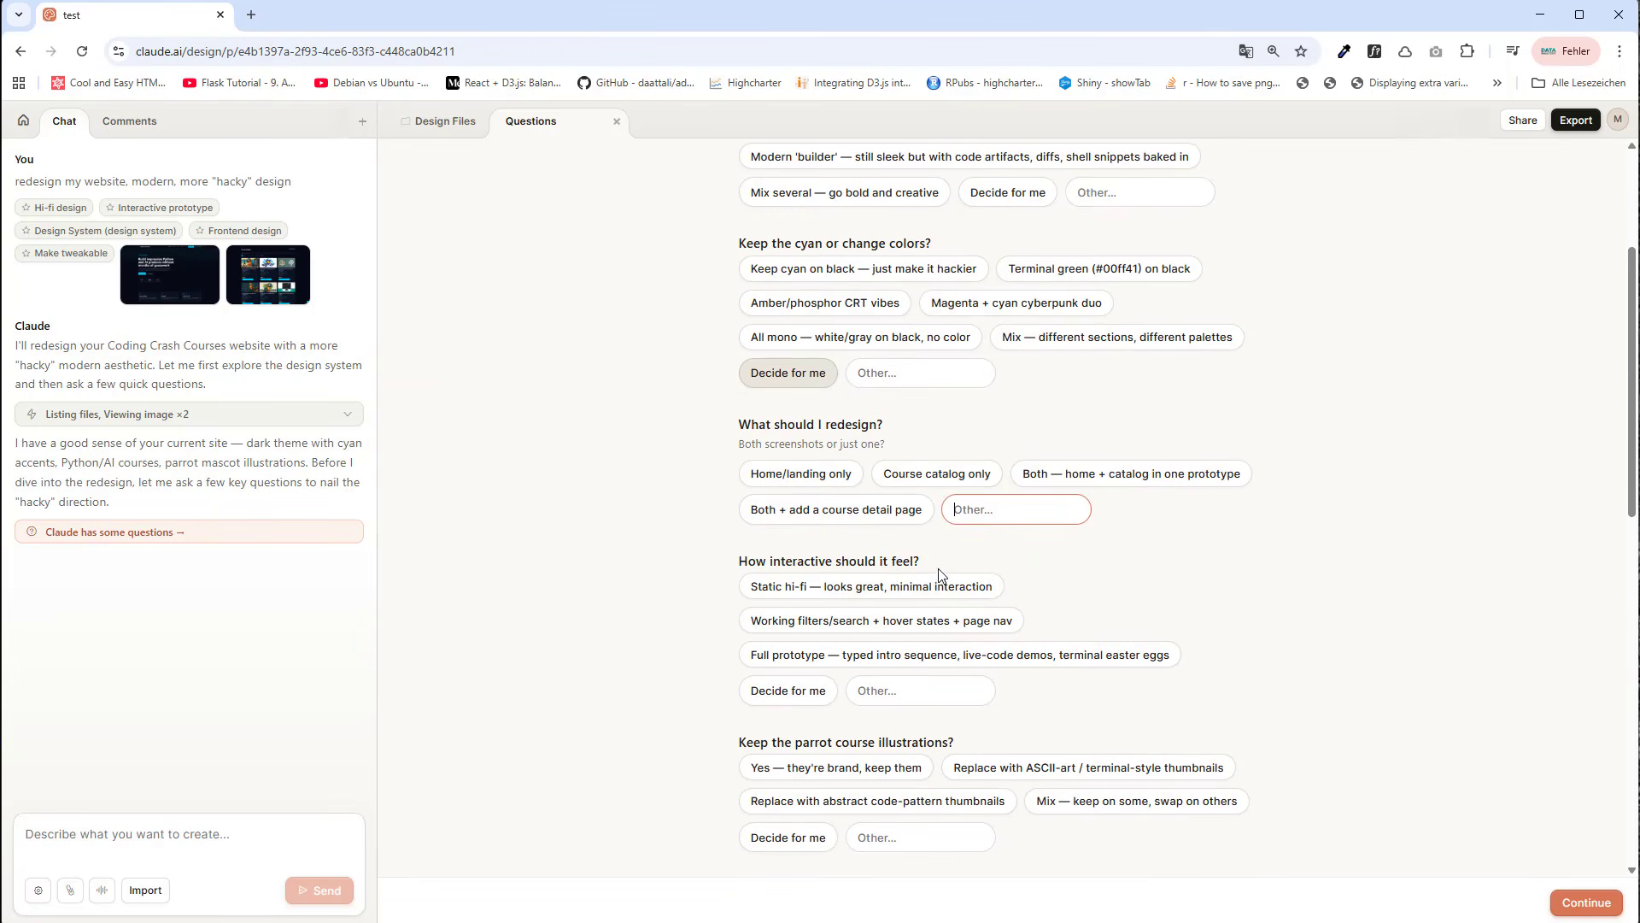
left_click(788, 690)
scroll(763, 773, "down", 1)
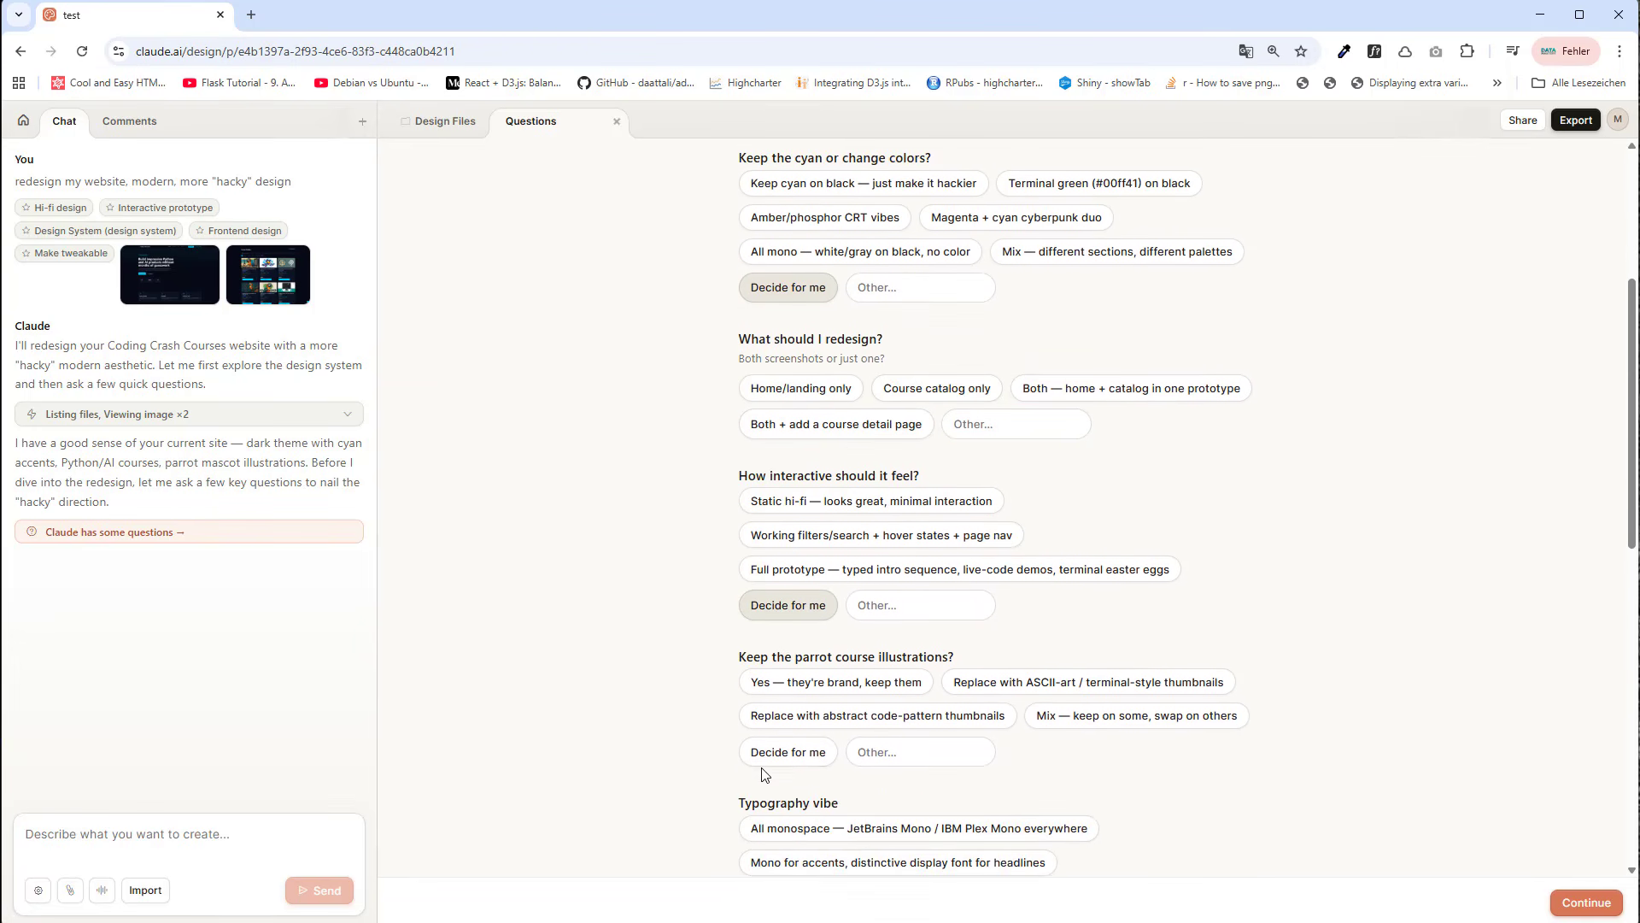
left_click(767, 757)
scroll(839, 752, "down", 2)
left_click(1149, 755)
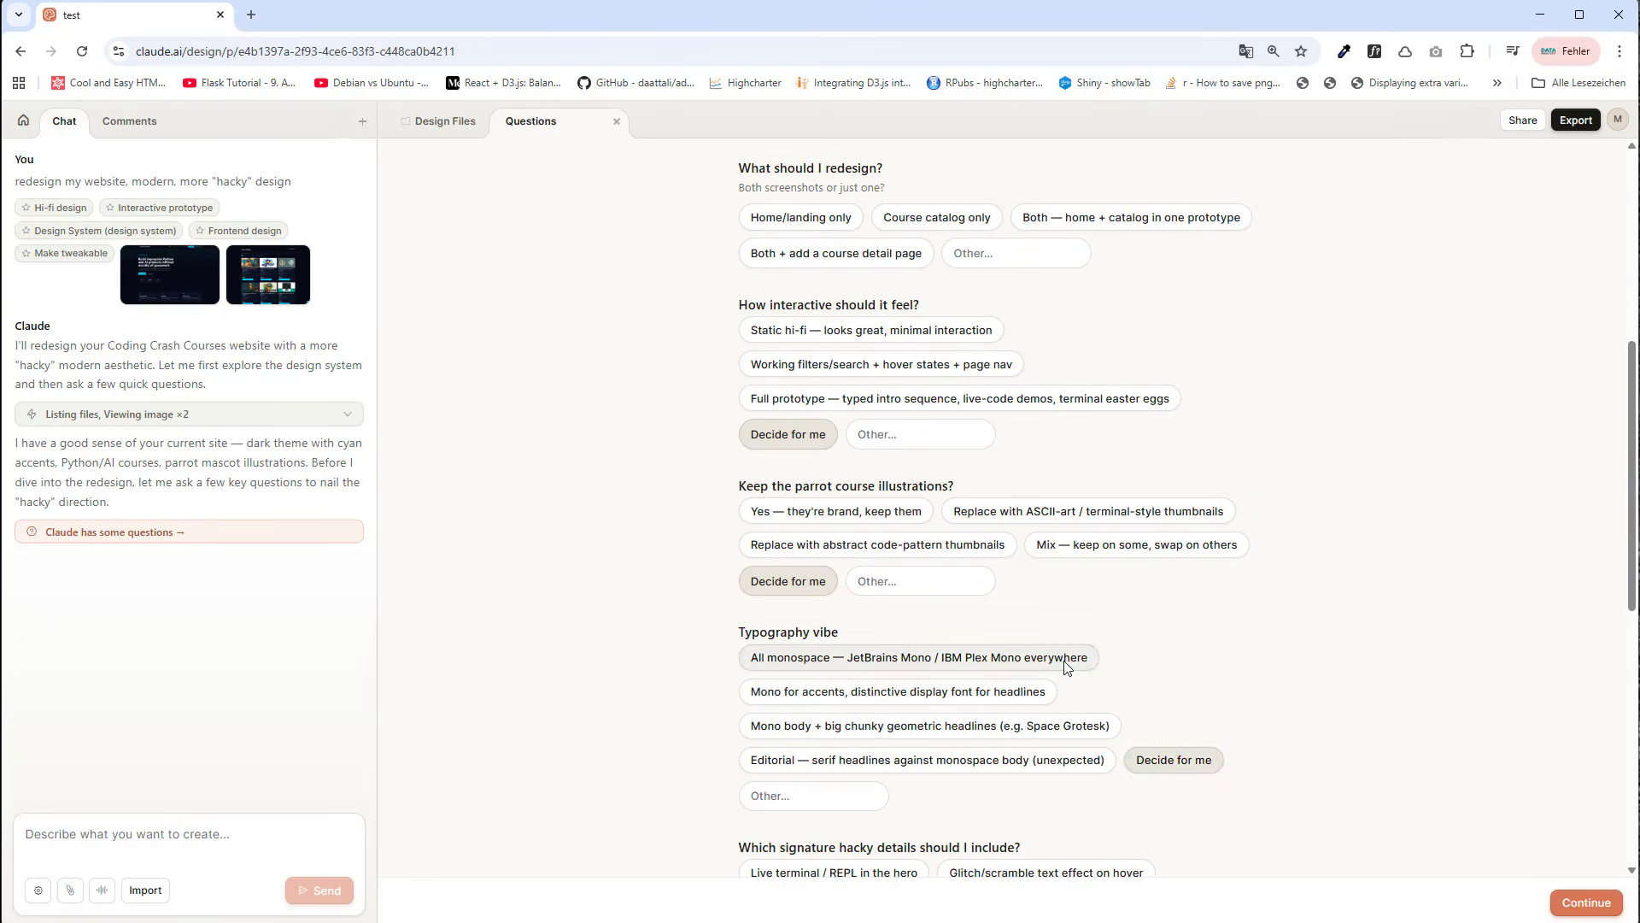
Step: Leave the hacky details, hero concept, tweakable and free-text questions unanswered and submit the questionnaire
scroll(983, 675, "down", 3)
scroll(1168, 685, "down", 4)
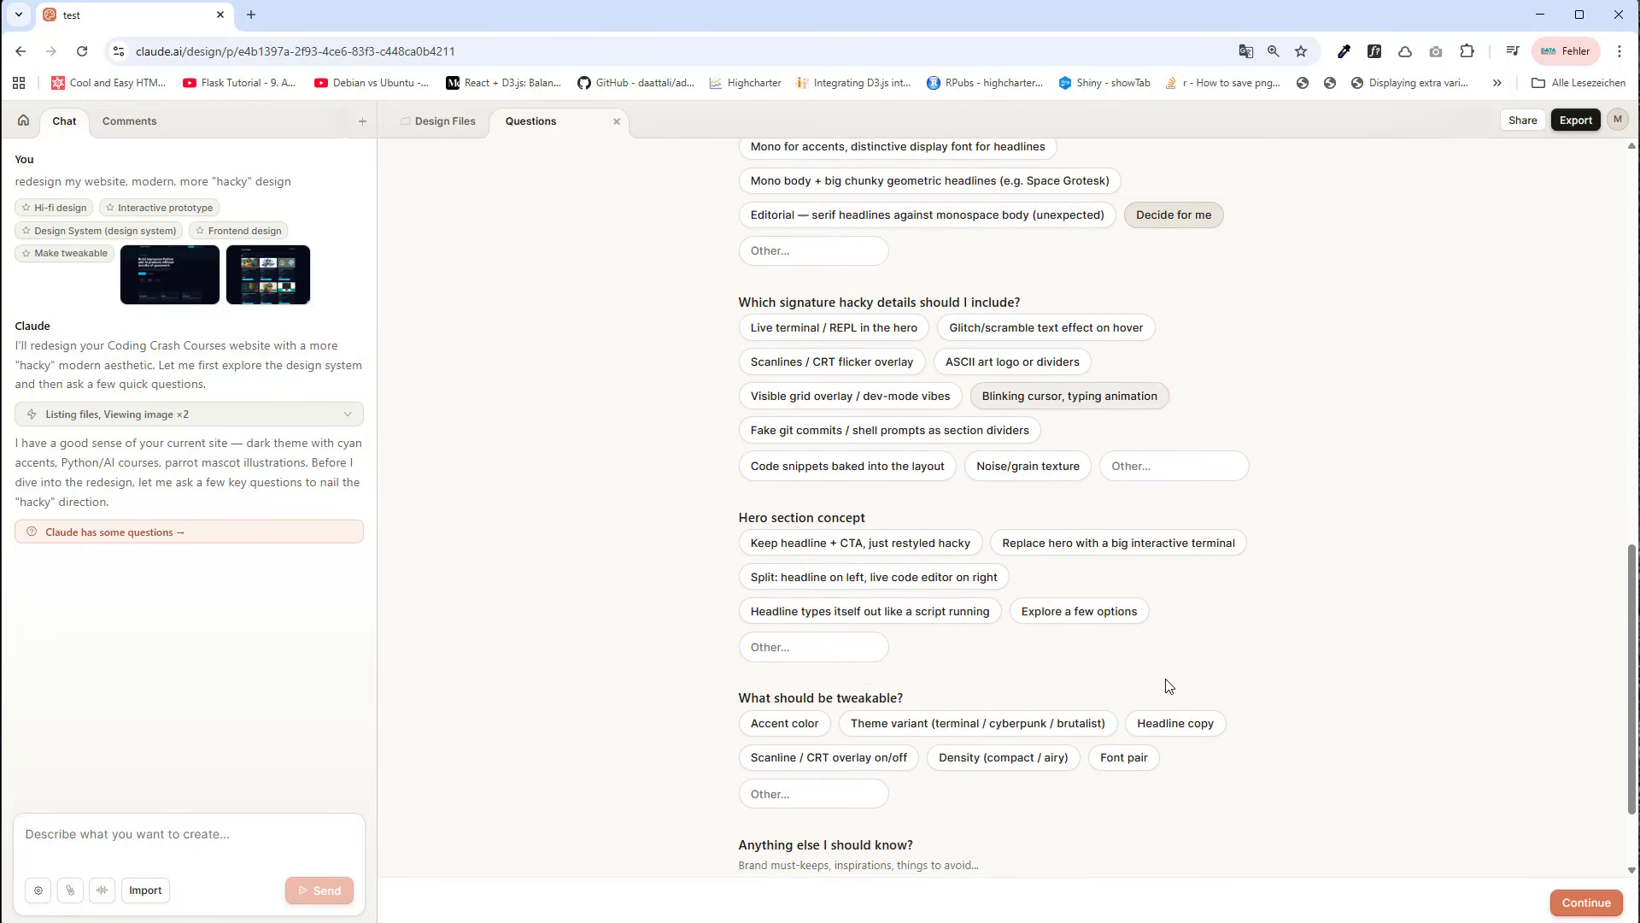
scroll(1044, 718, "down", 1)
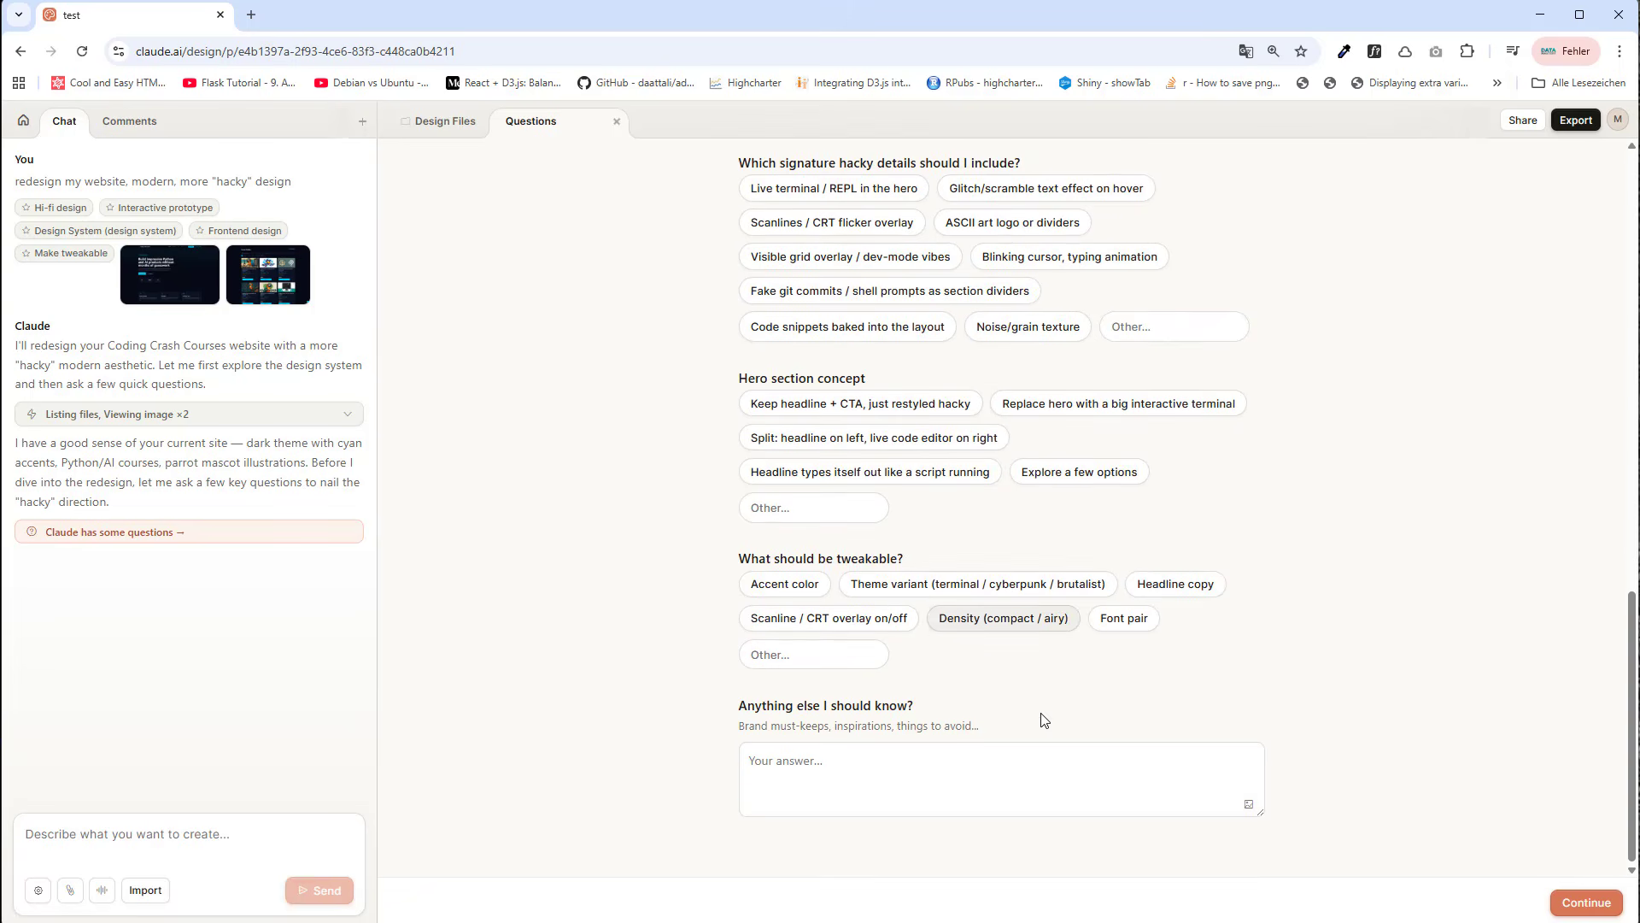
left_click(1586, 903)
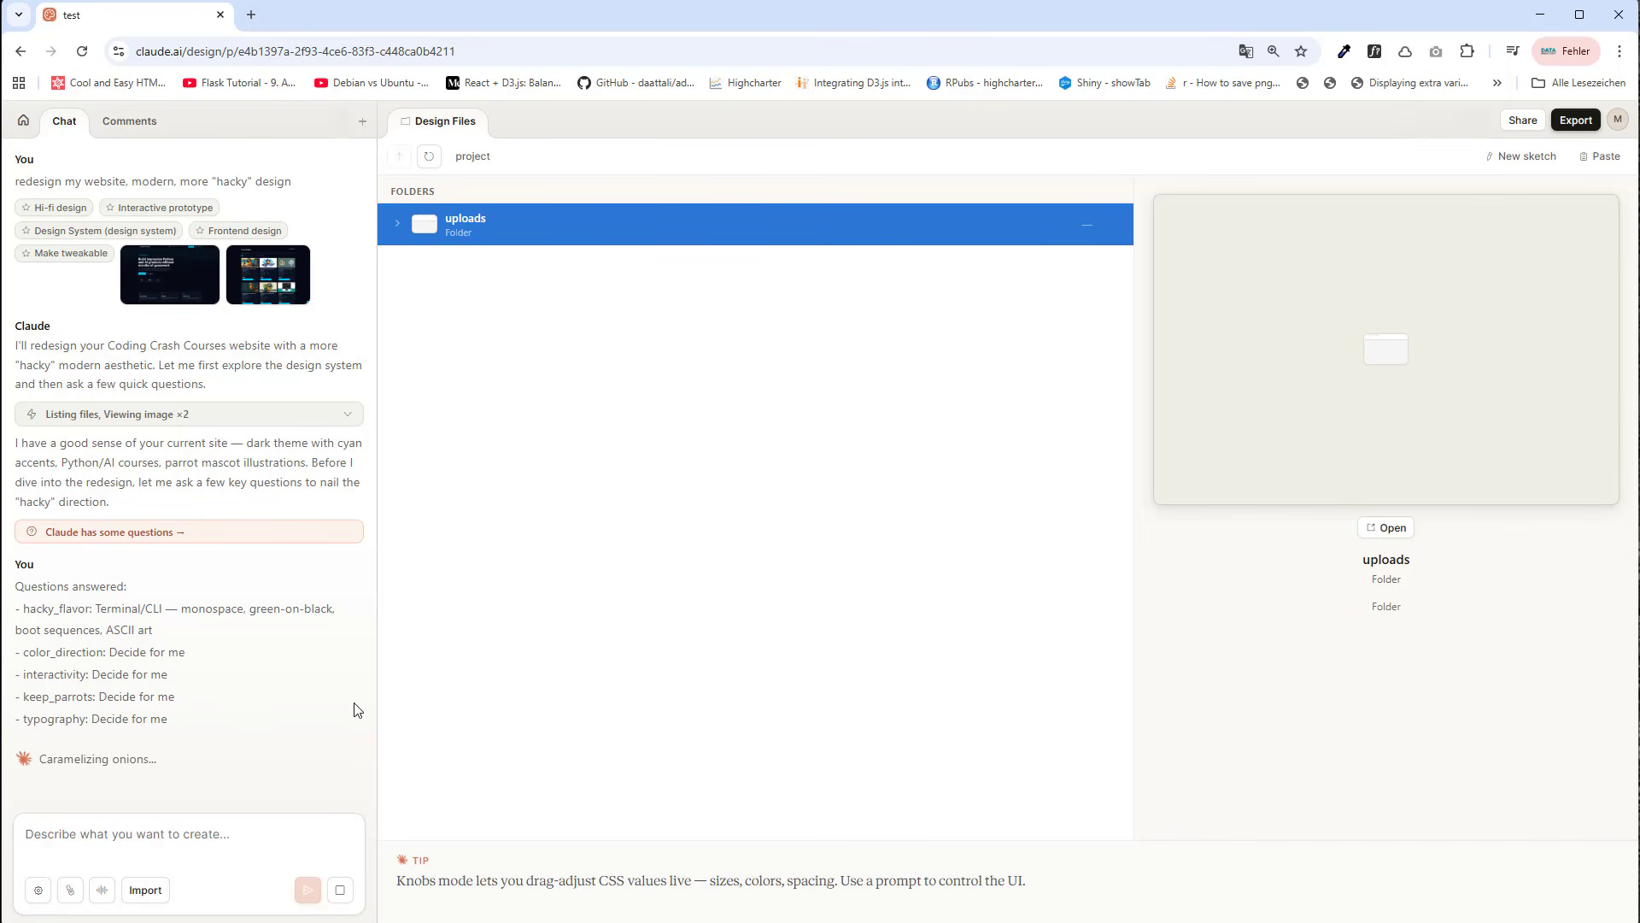
triple_click(56, 688)
left_click(217, 663)
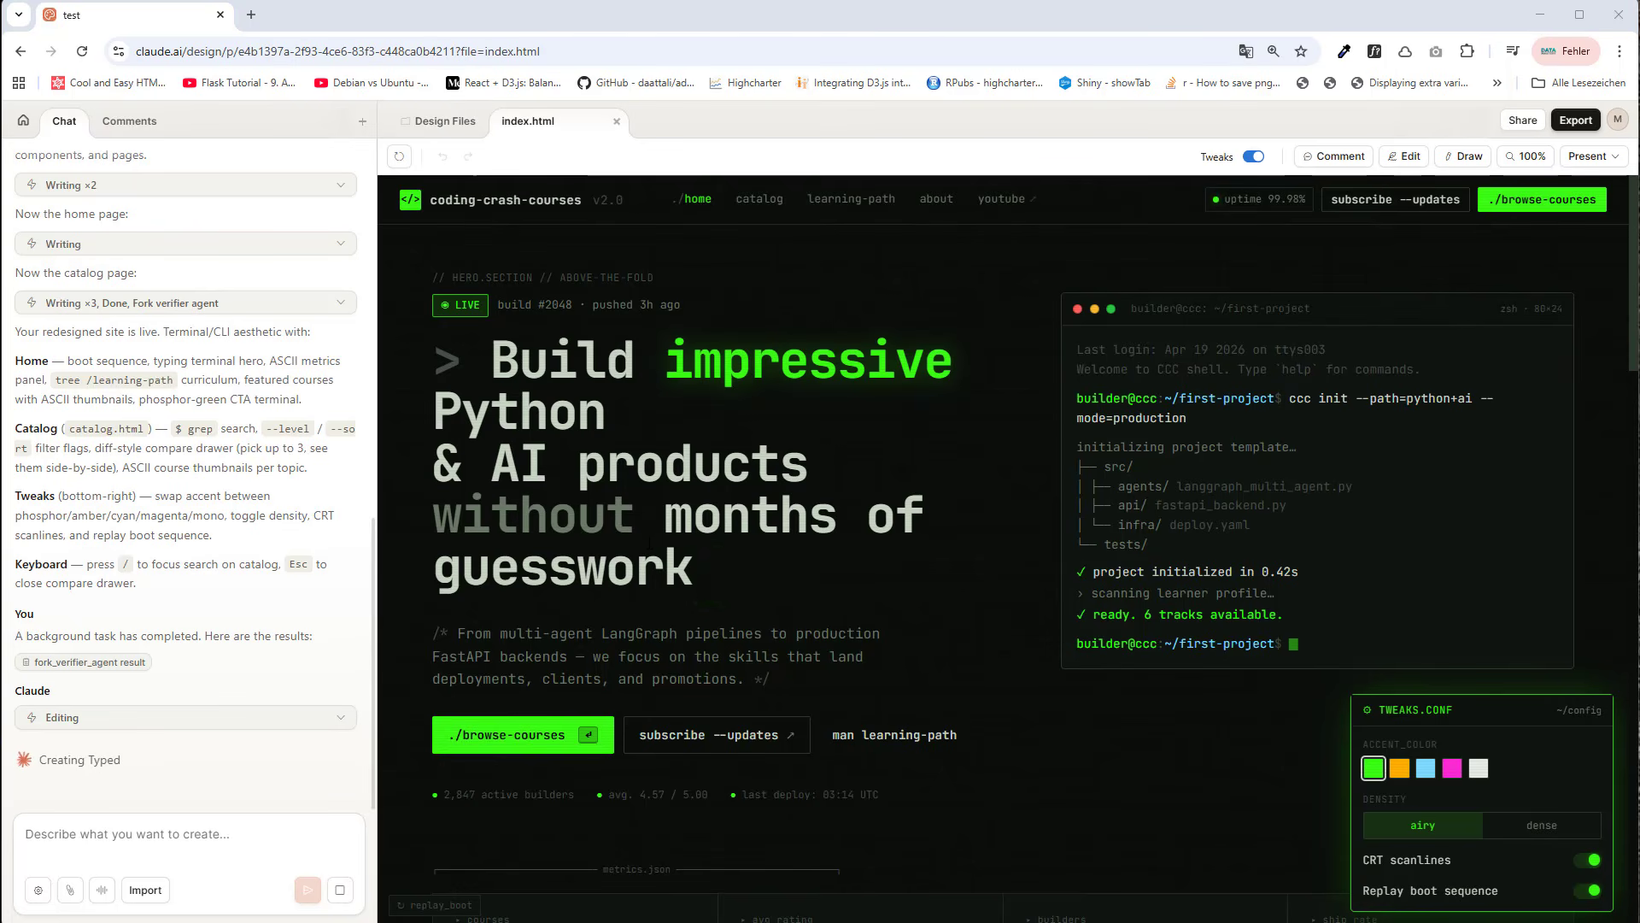
Step: Try the accent colors in the redesigned home page's tweaks and set the accent to light blue
scroll(910, 402, "down", 4)
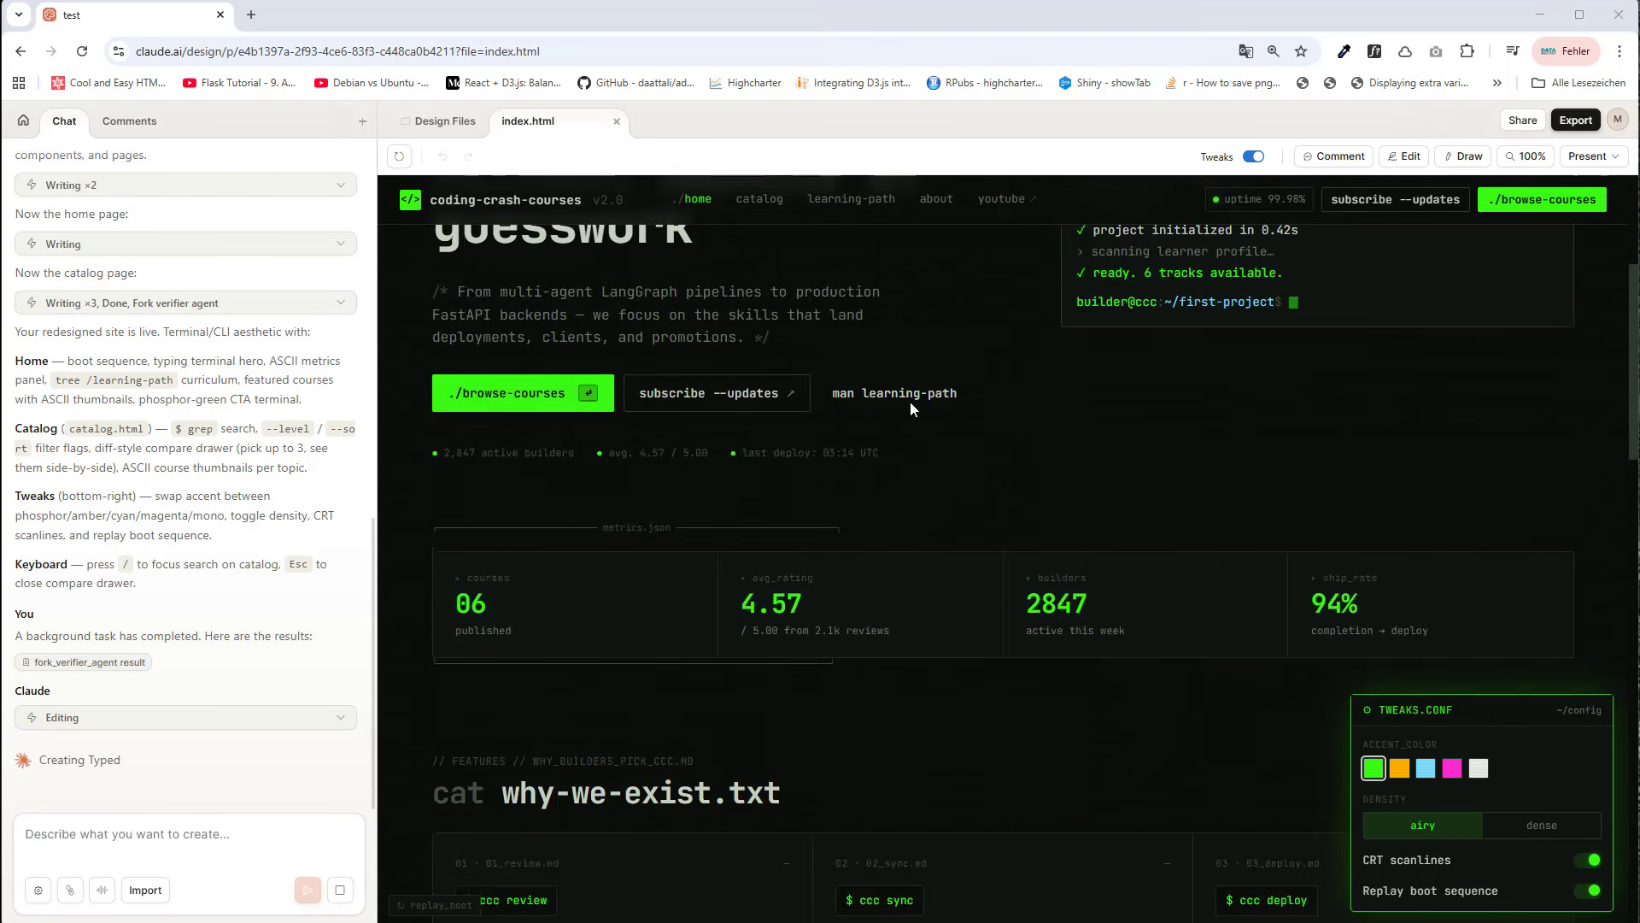
scroll(910, 410, "down", 12)
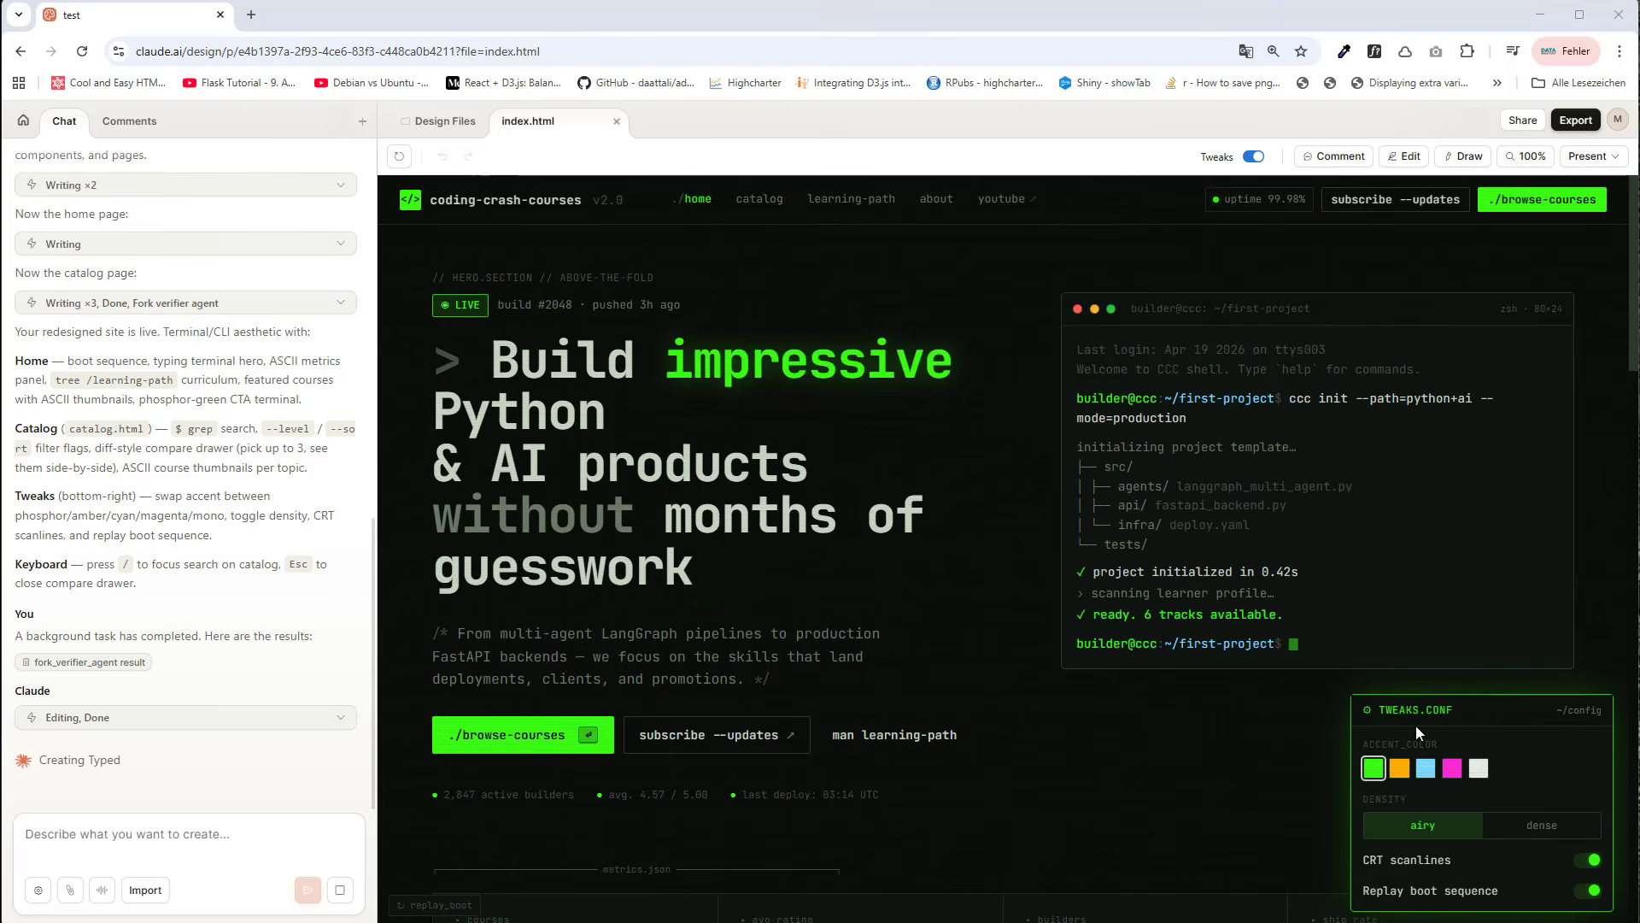
left_click(1399, 772)
left_click(1428, 771)
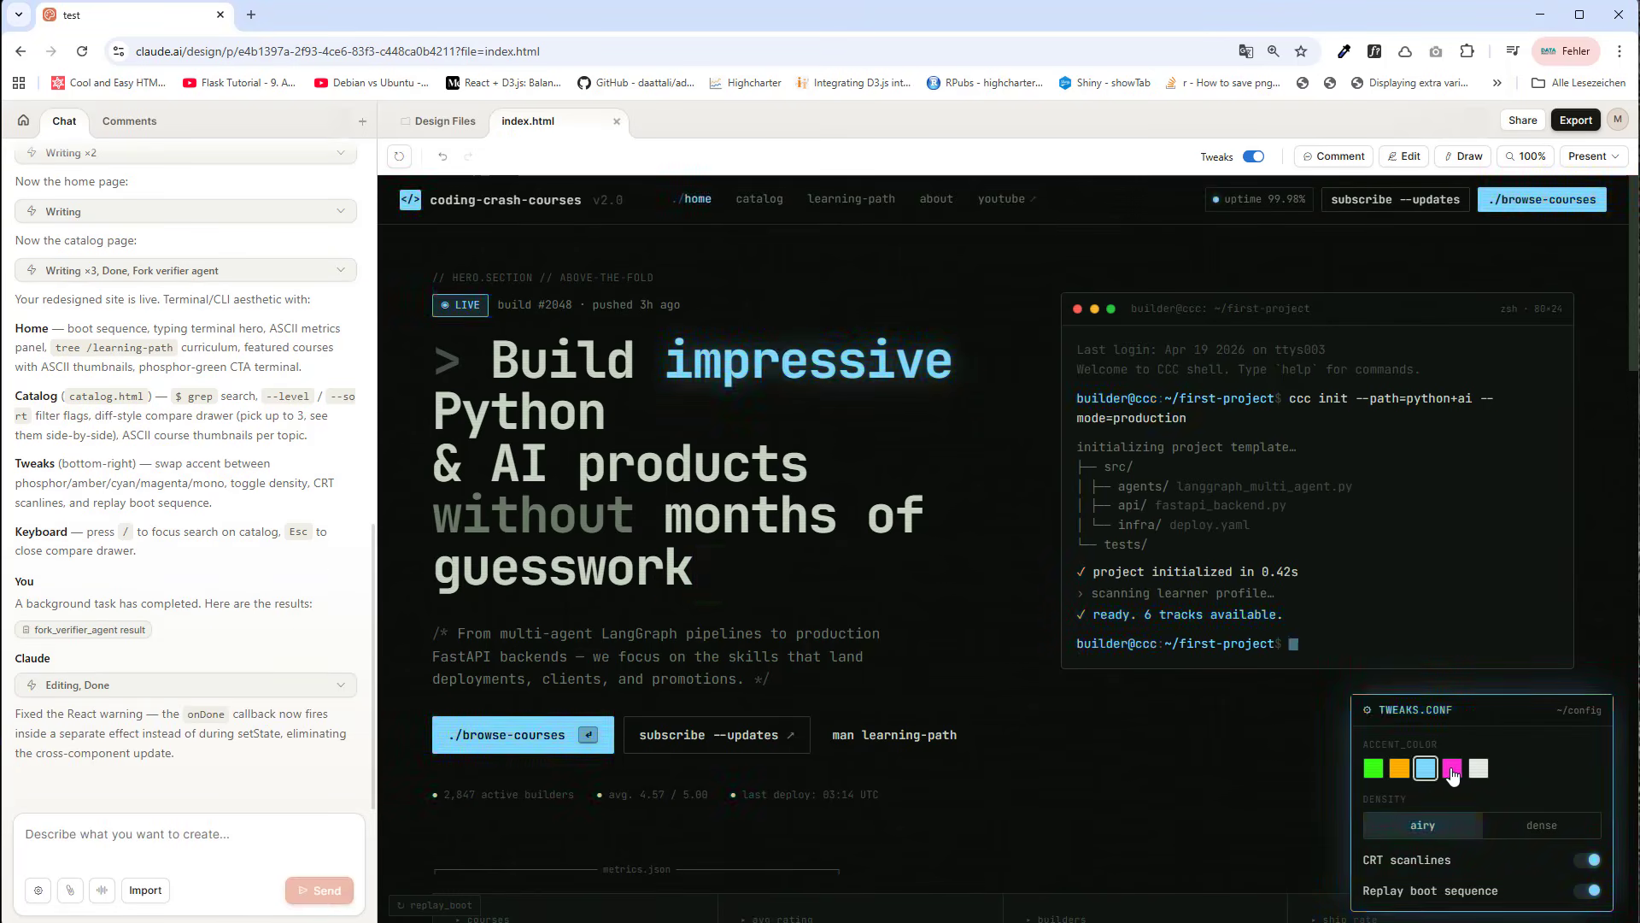
left_click(1452, 769)
left_click(1479, 769)
left_click(1374, 769)
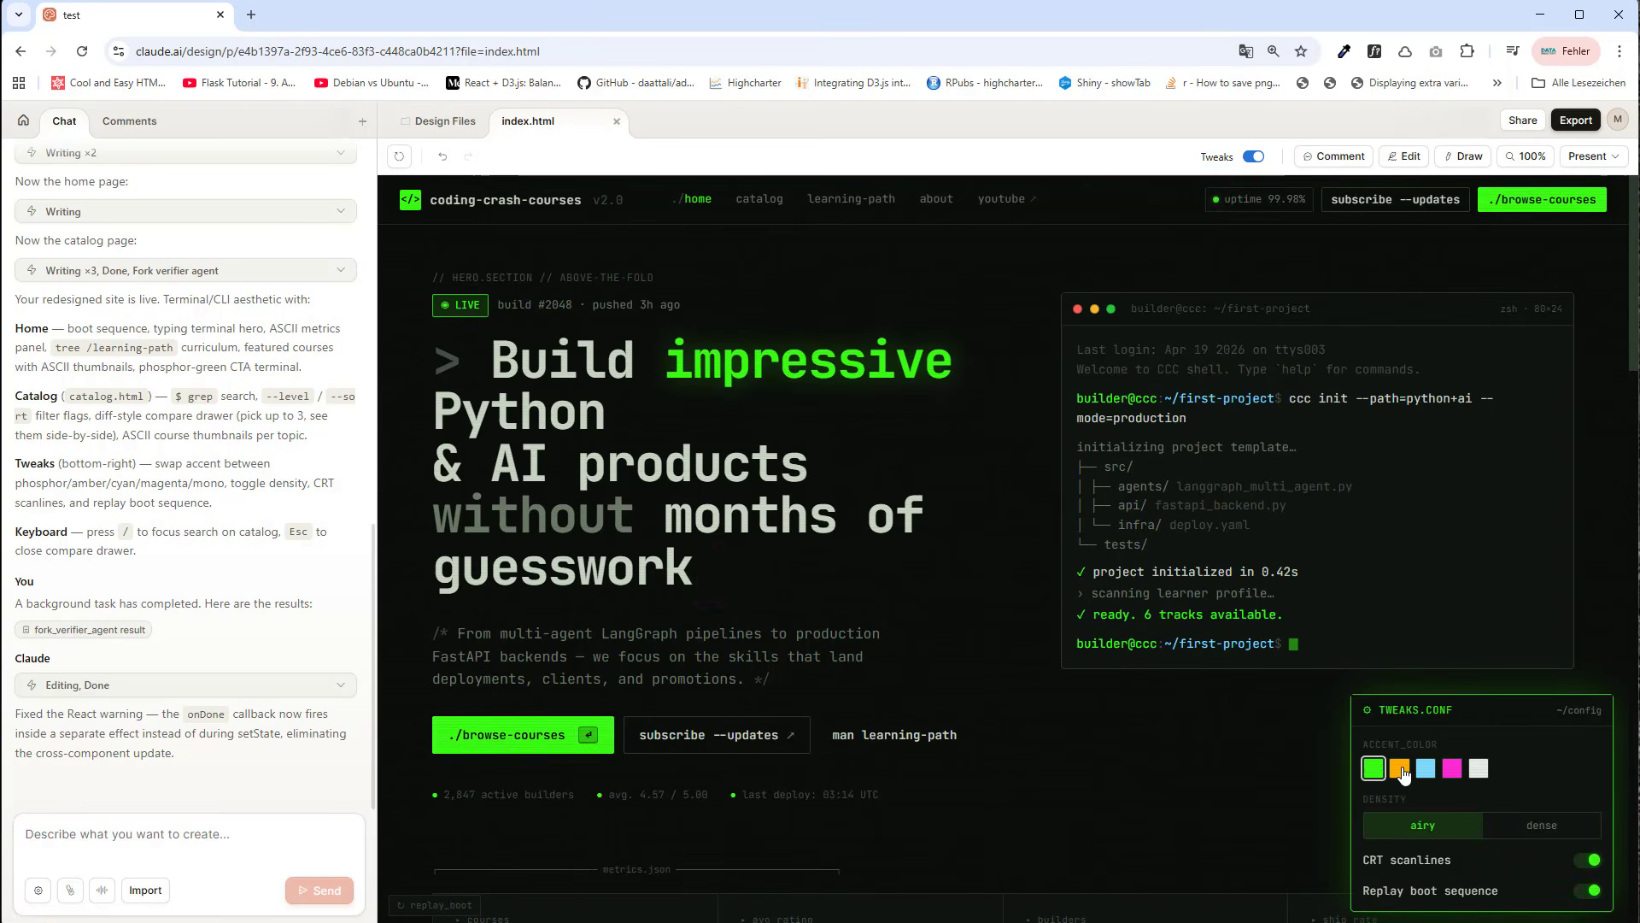
left_click(1401, 772)
left_click(1426, 769)
Step: Try the dense layout density in the tweaks and switch back to airy
left_click(1533, 825)
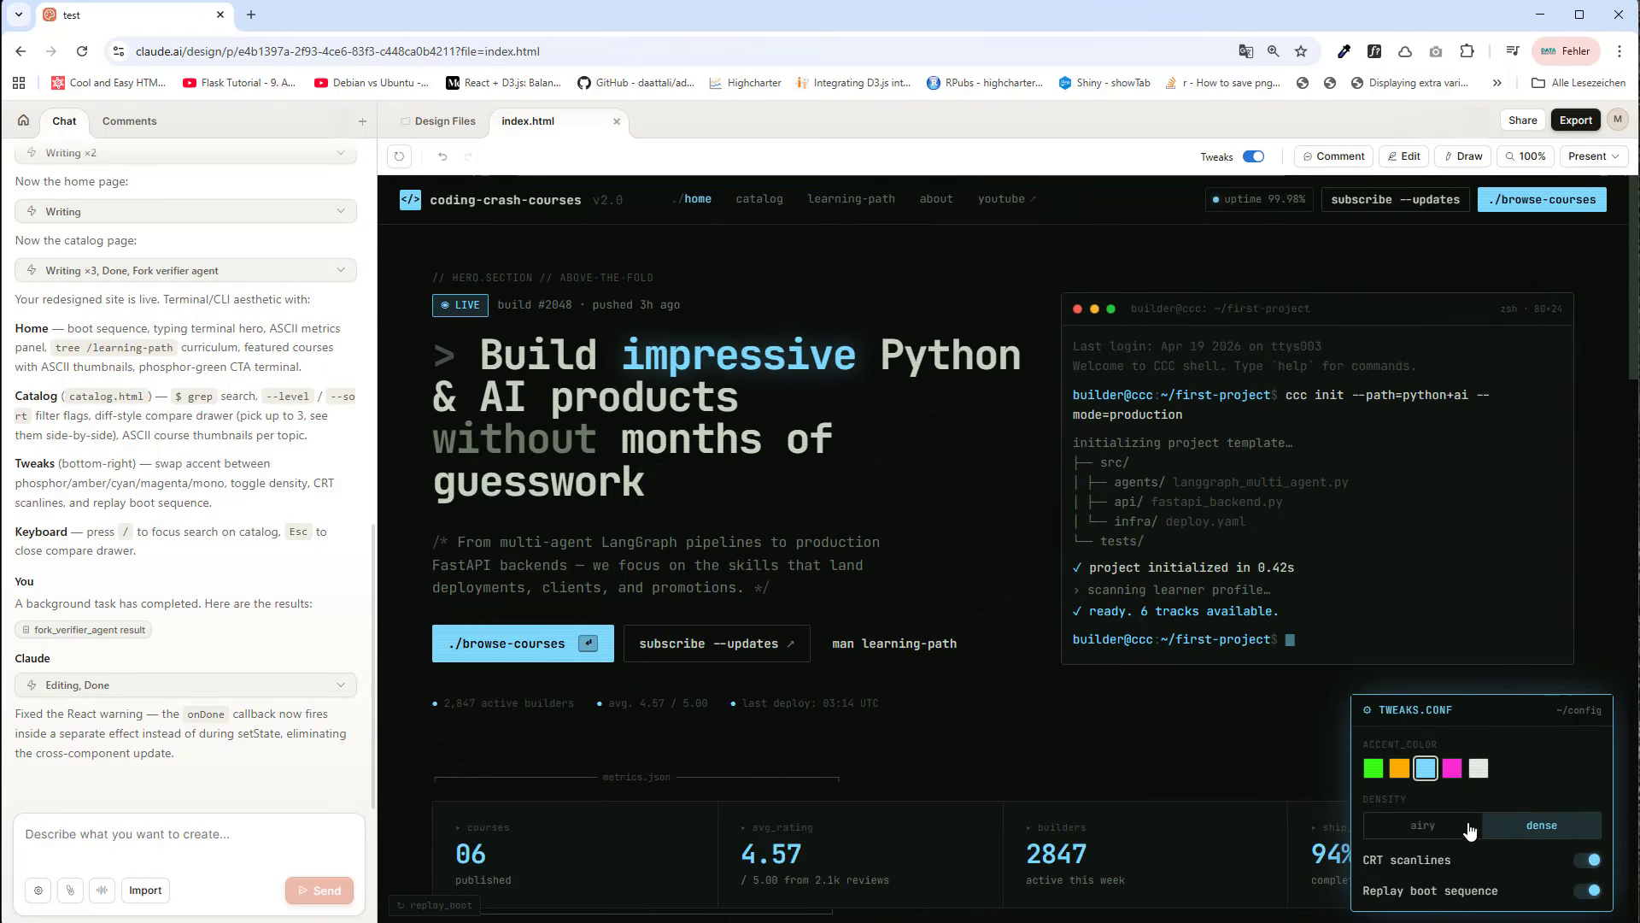
left_click(1427, 826)
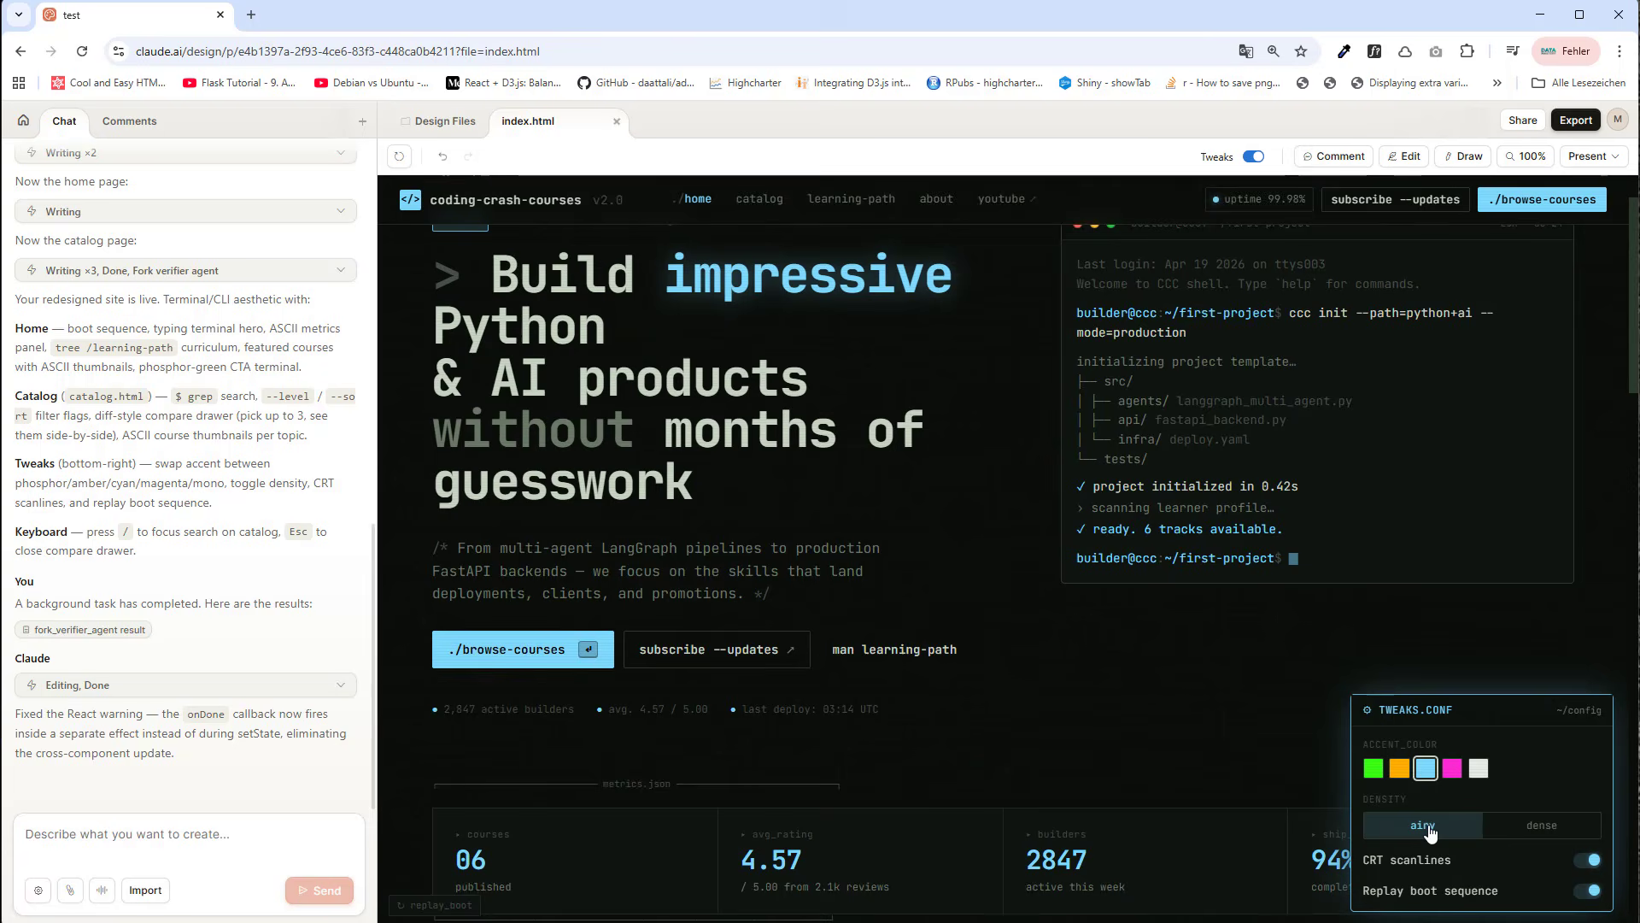
left_click(1531, 834)
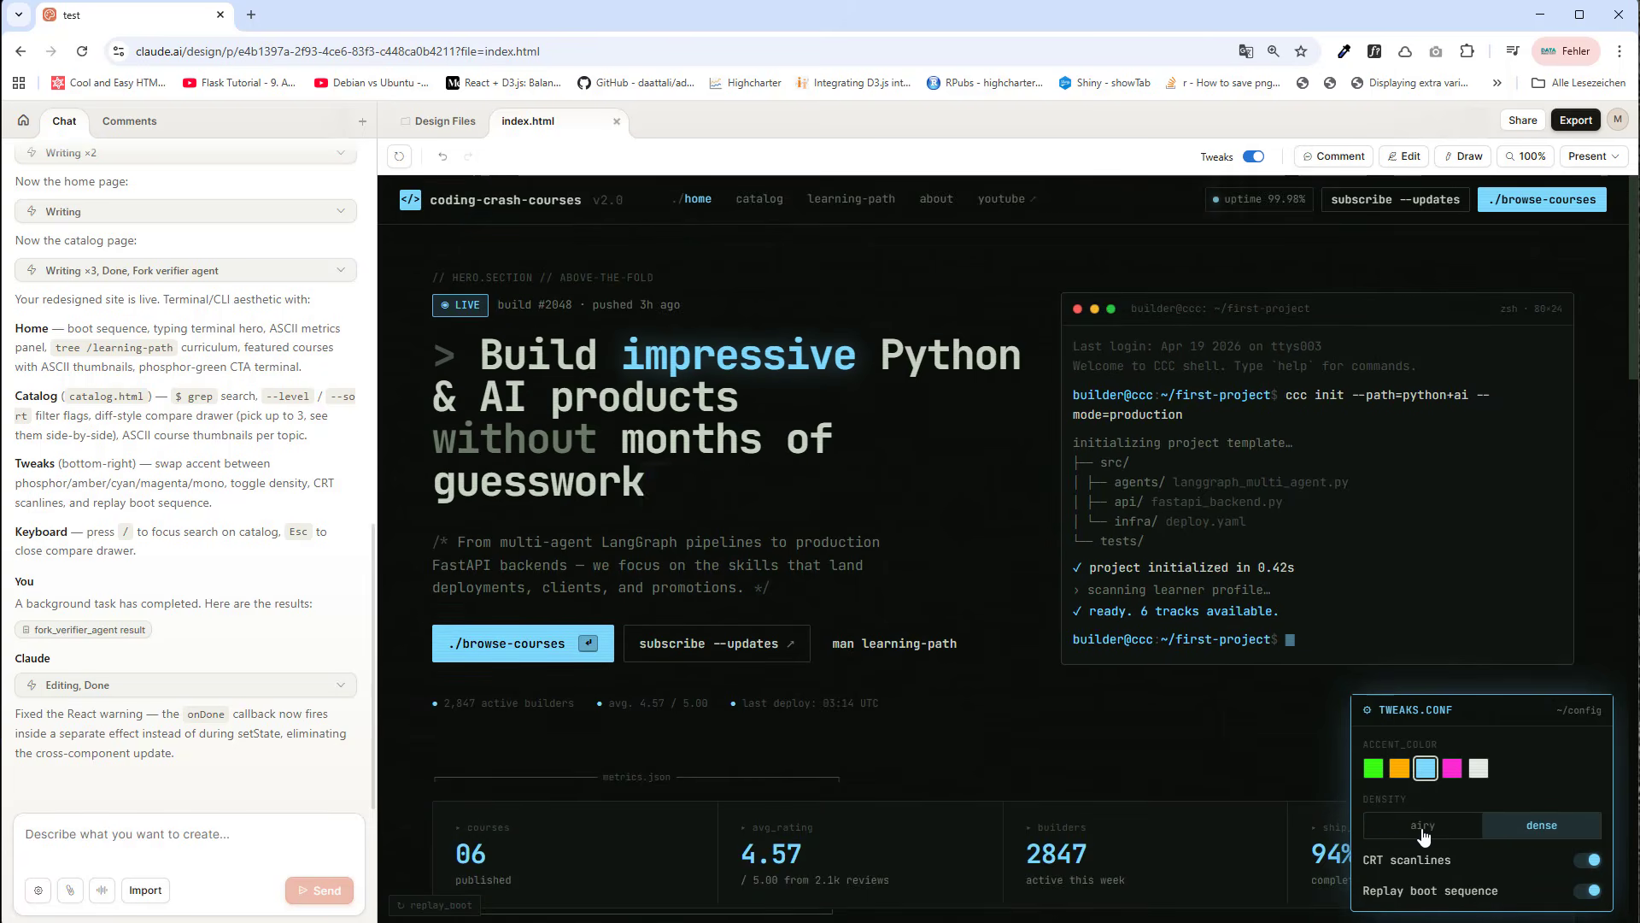
left_click(1424, 829)
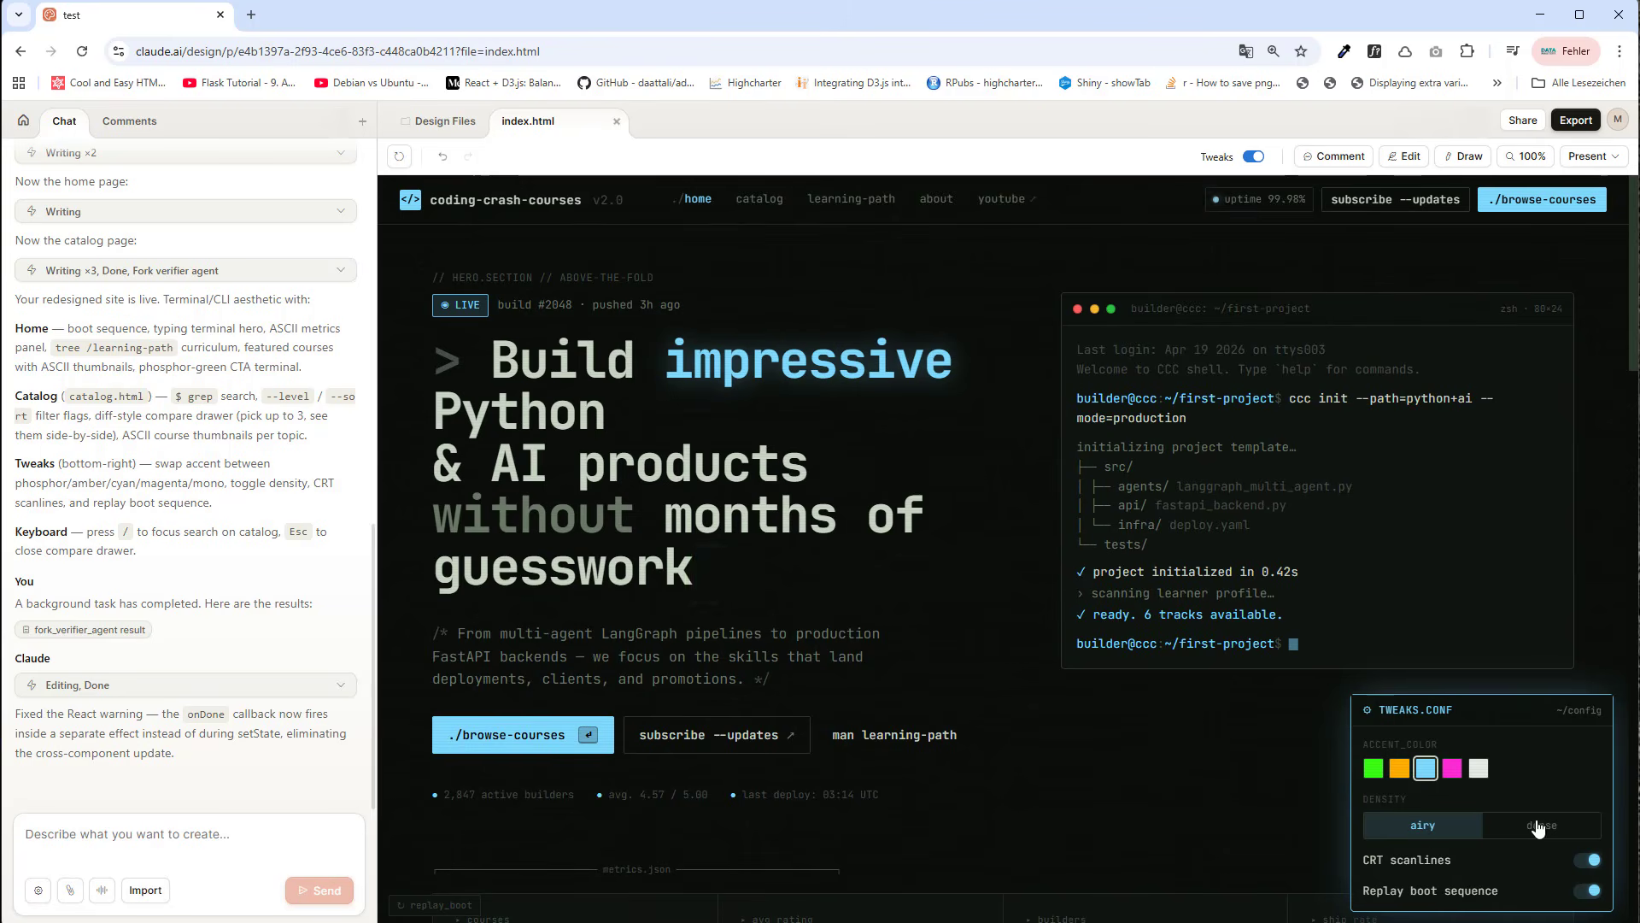
Step: Open the prototype's catalog page and review its filters and course cards
left_click(750, 208)
scroll(863, 272, "down", 3)
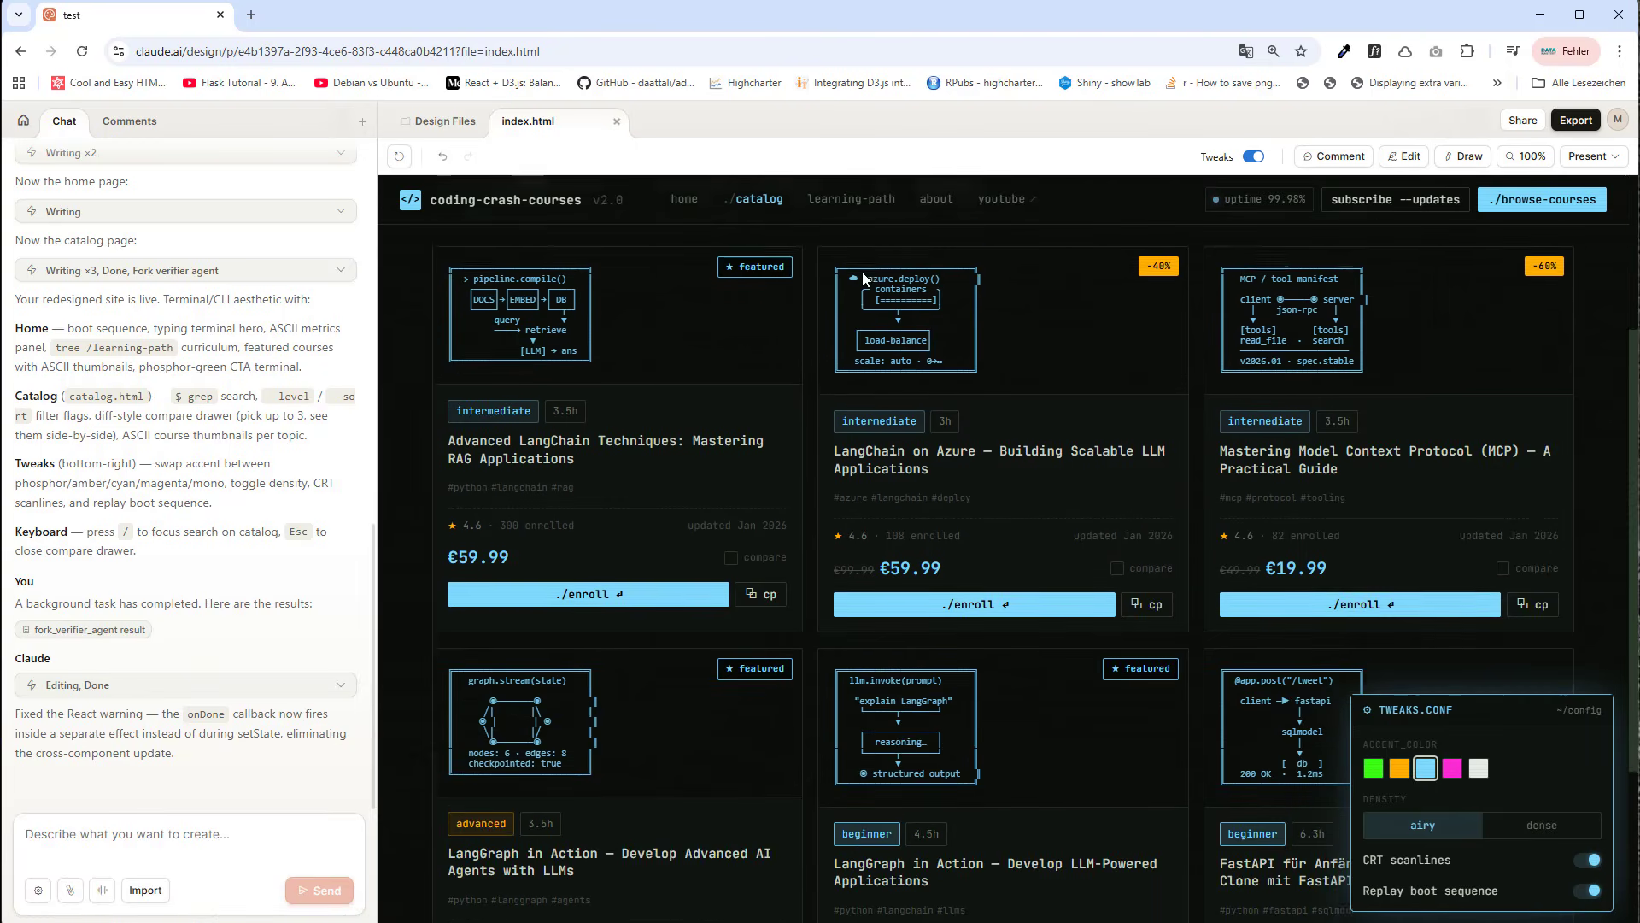
scroll(863, 272, "up", 3)
scroll(829, 376, "down", 6)
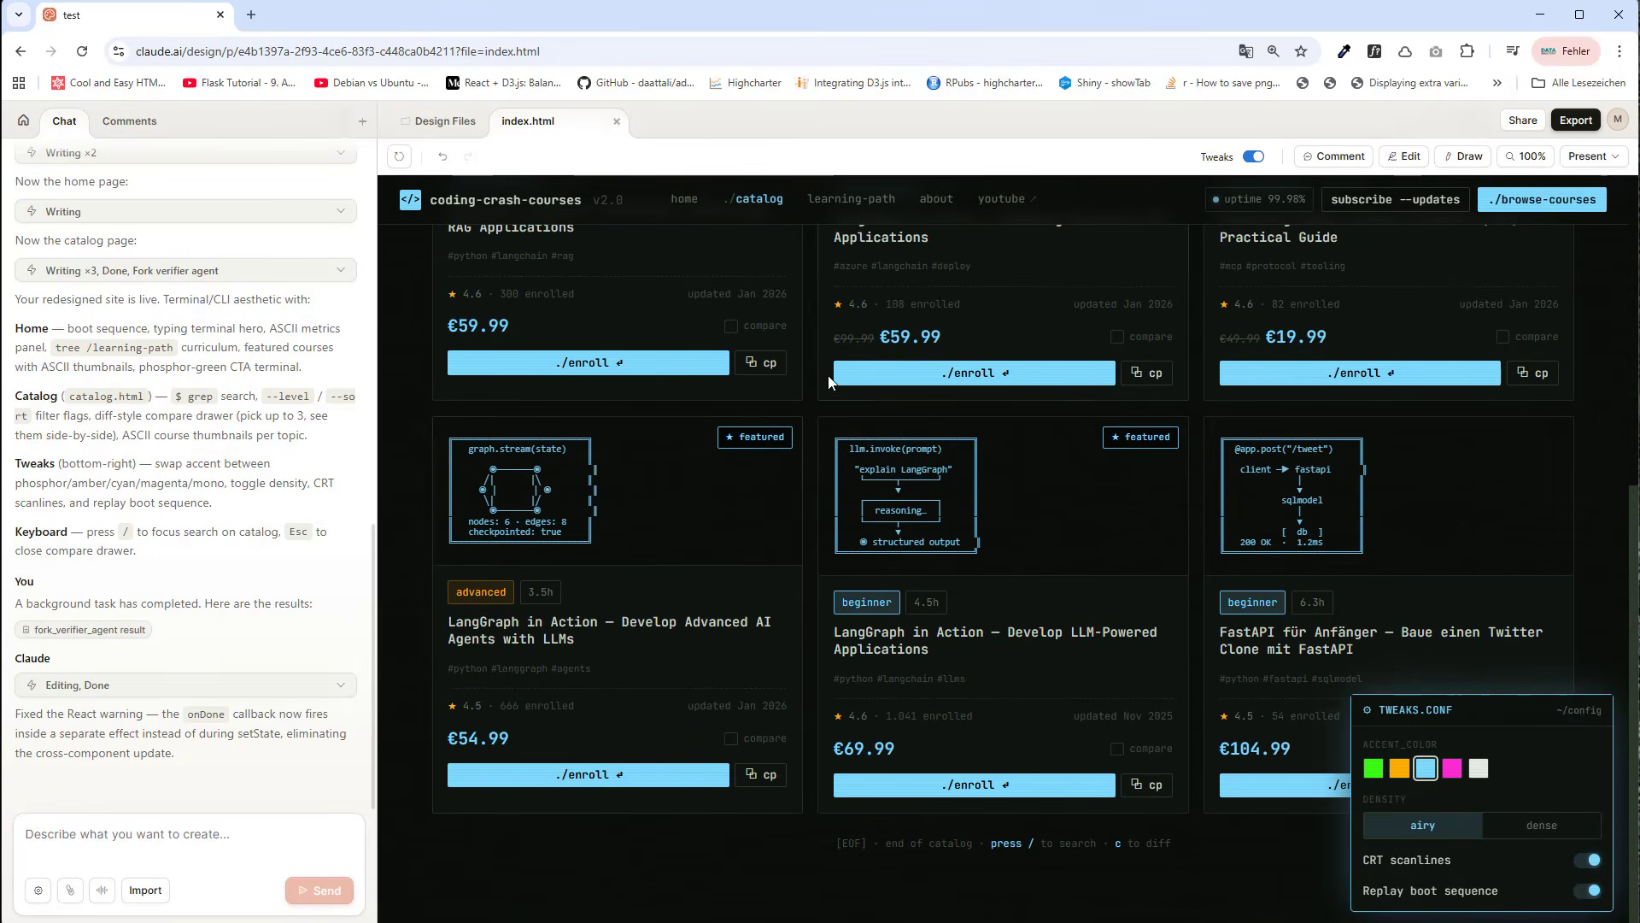
scroll(820, 342, "up", 5)
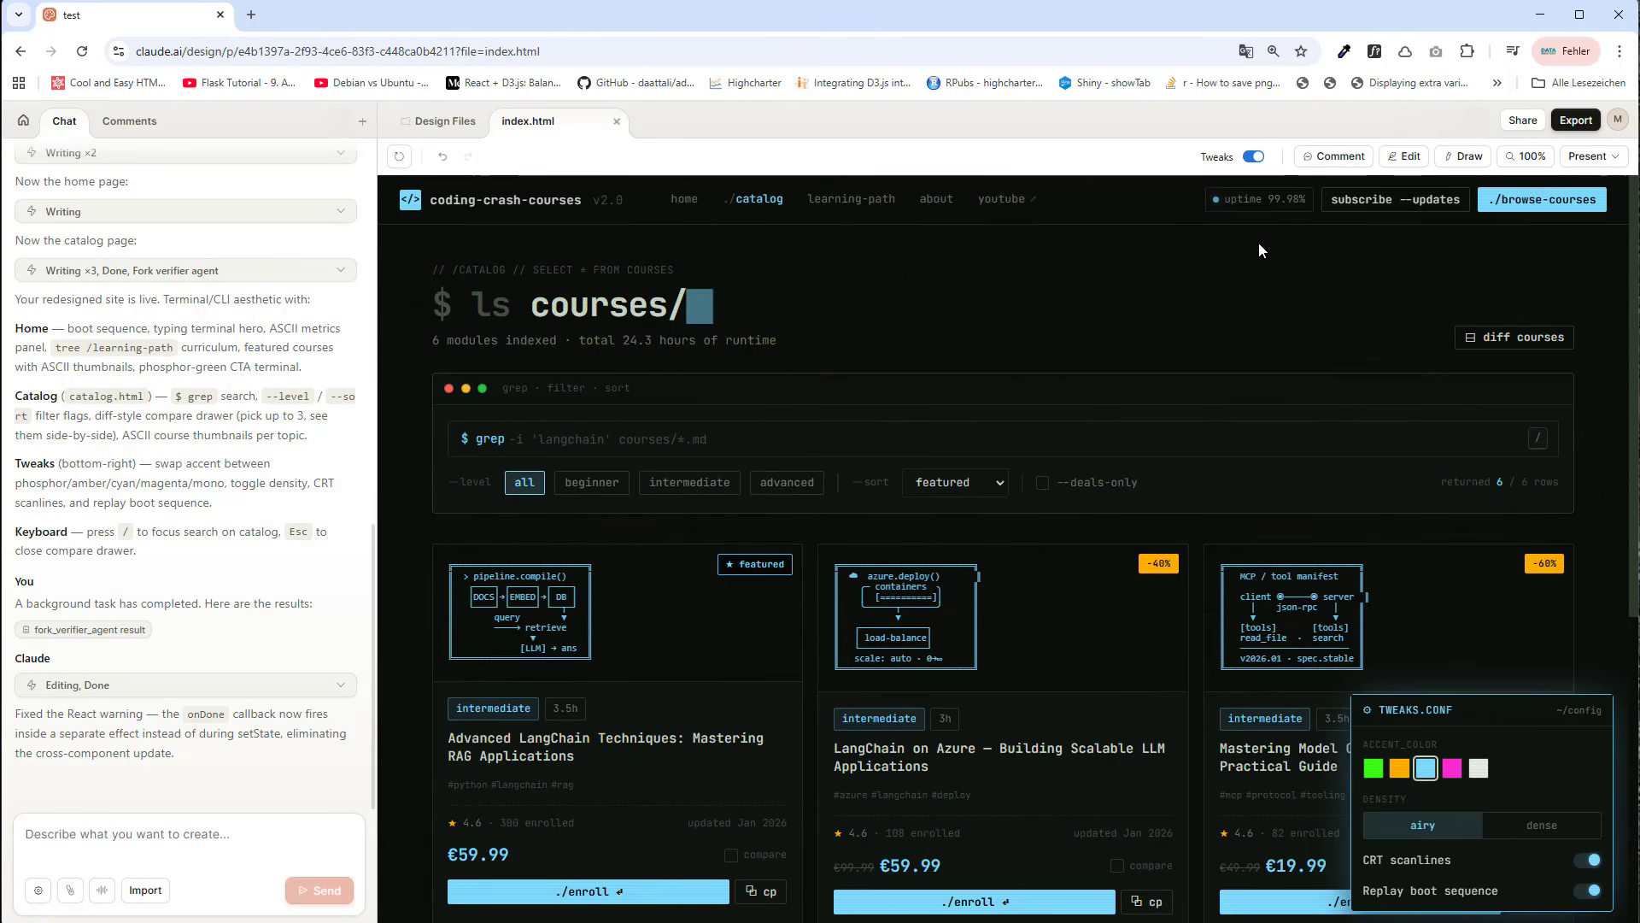
Step: Start direct editing of the catalog page and change the page background to green, rgb(66, 196, 66)
left_click(1406, 158)
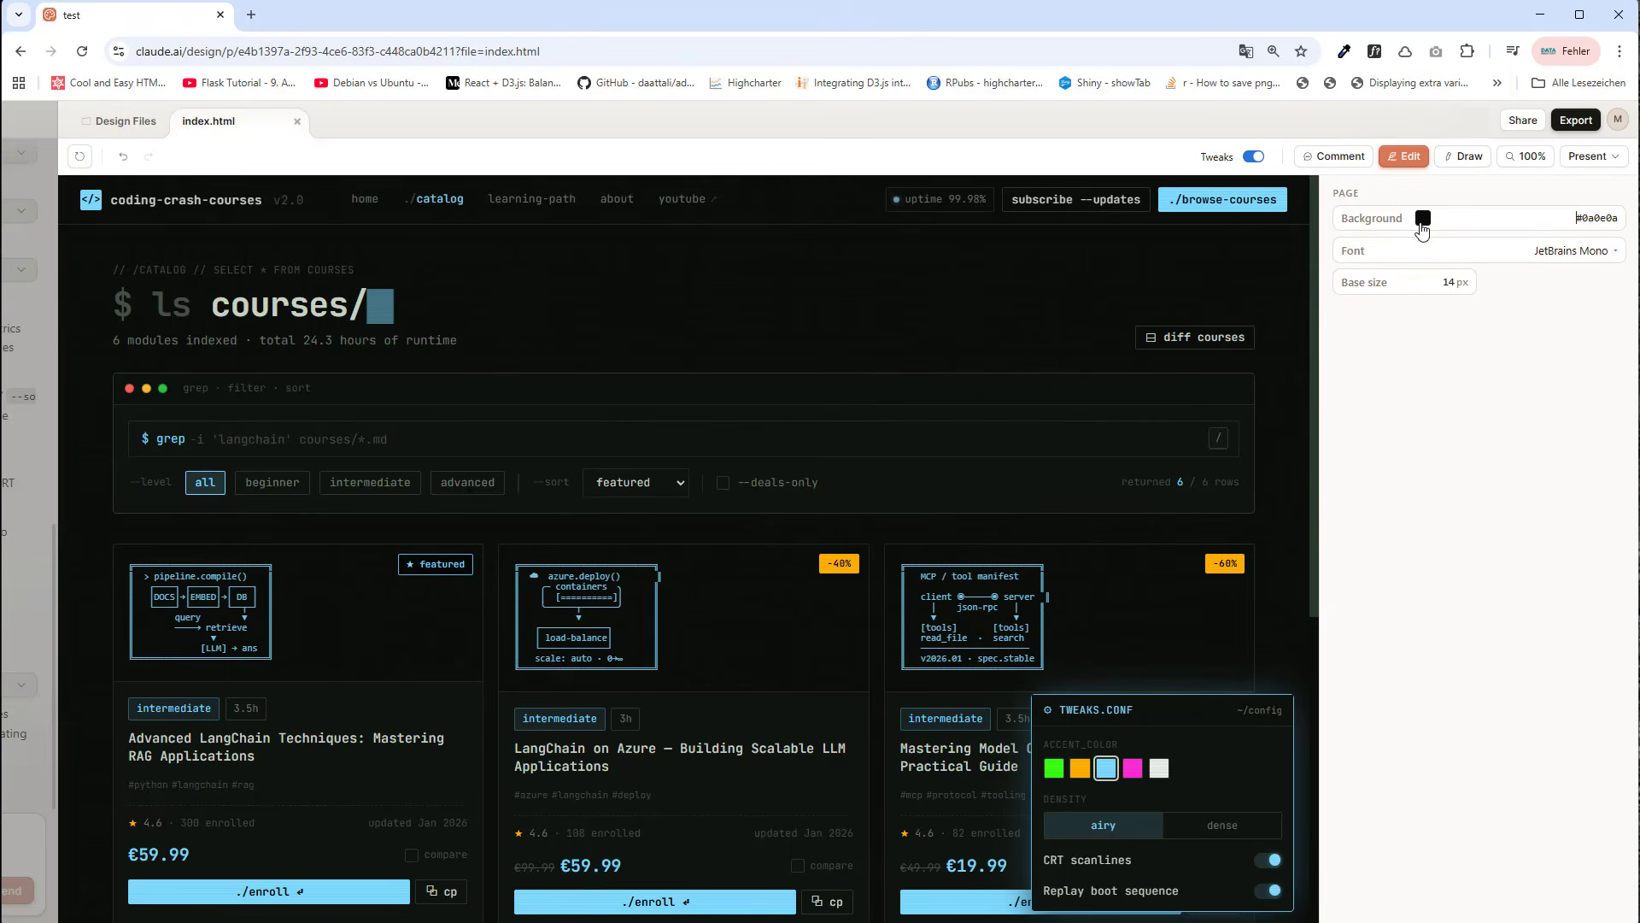
left_click(1423, 218)
left_click_drag(1474, 349, 1550, 270)
left_click(1365, 366)
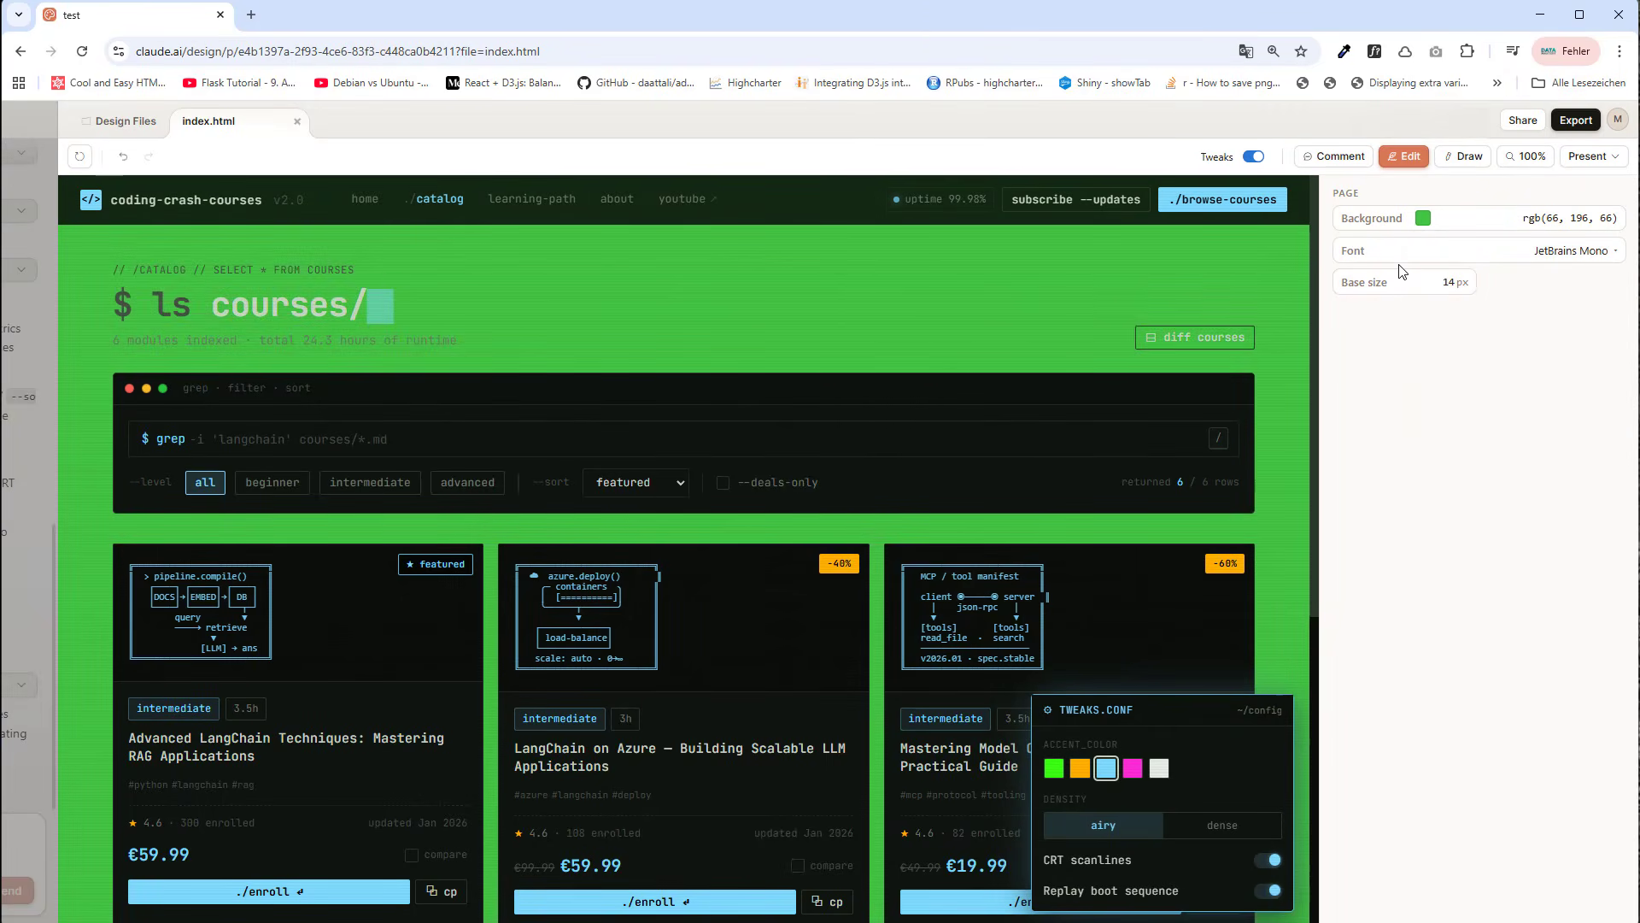
Step: Try ui-monospace as the page font, then set the font to Menlo and the base size to 18 px
left_click(1568, 255)
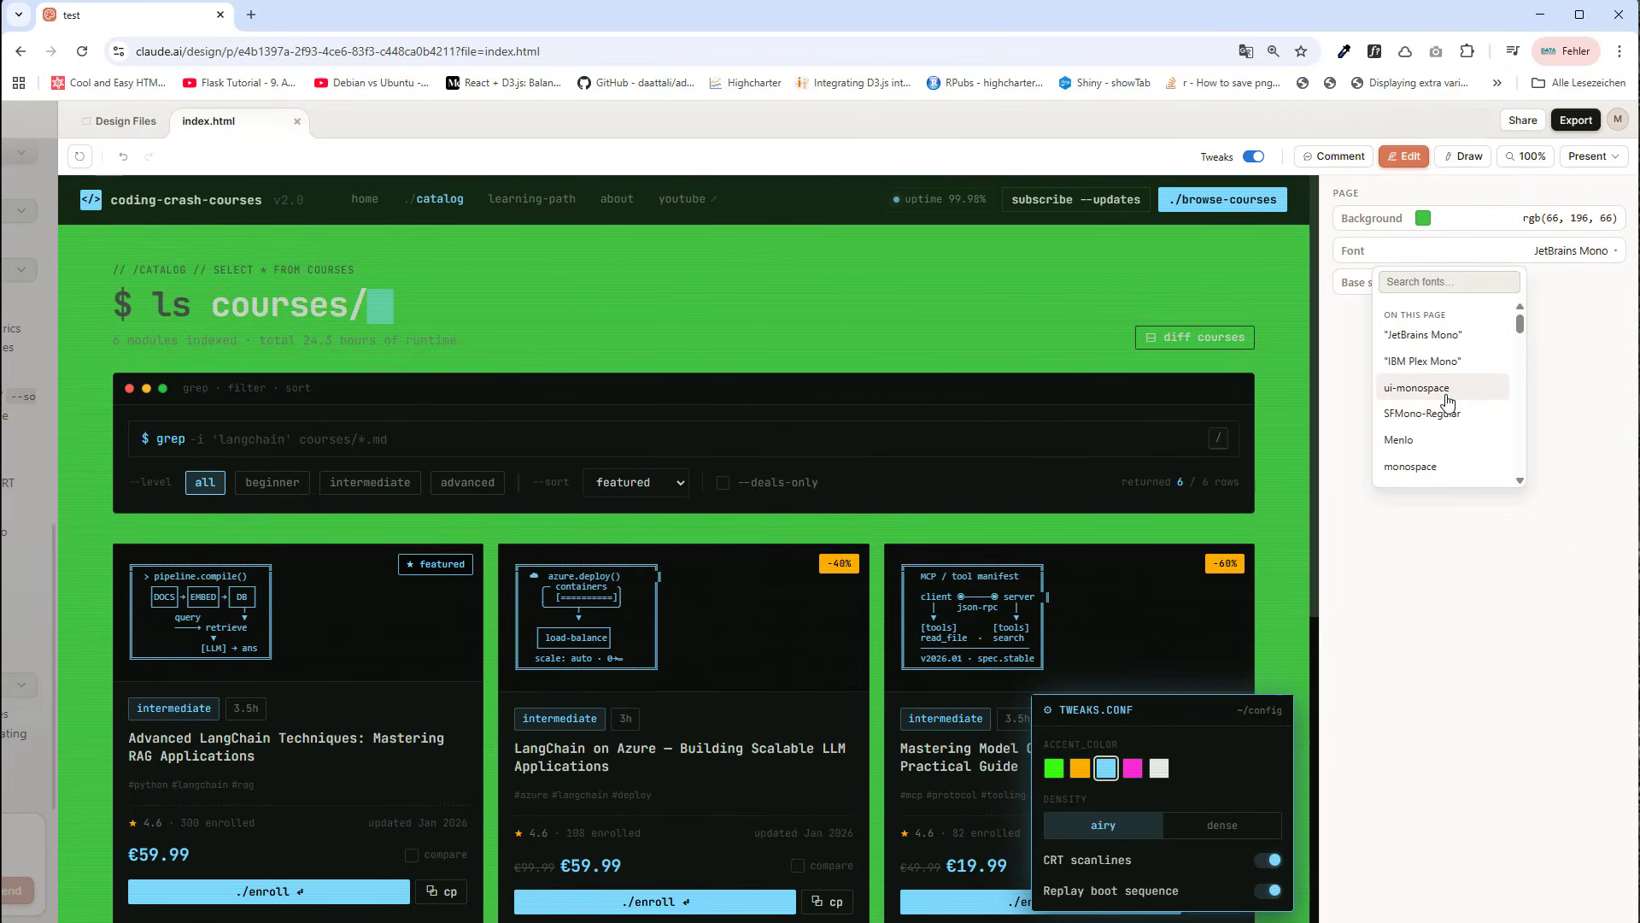
left_click(1443, 392)
left_click(1533, 258)
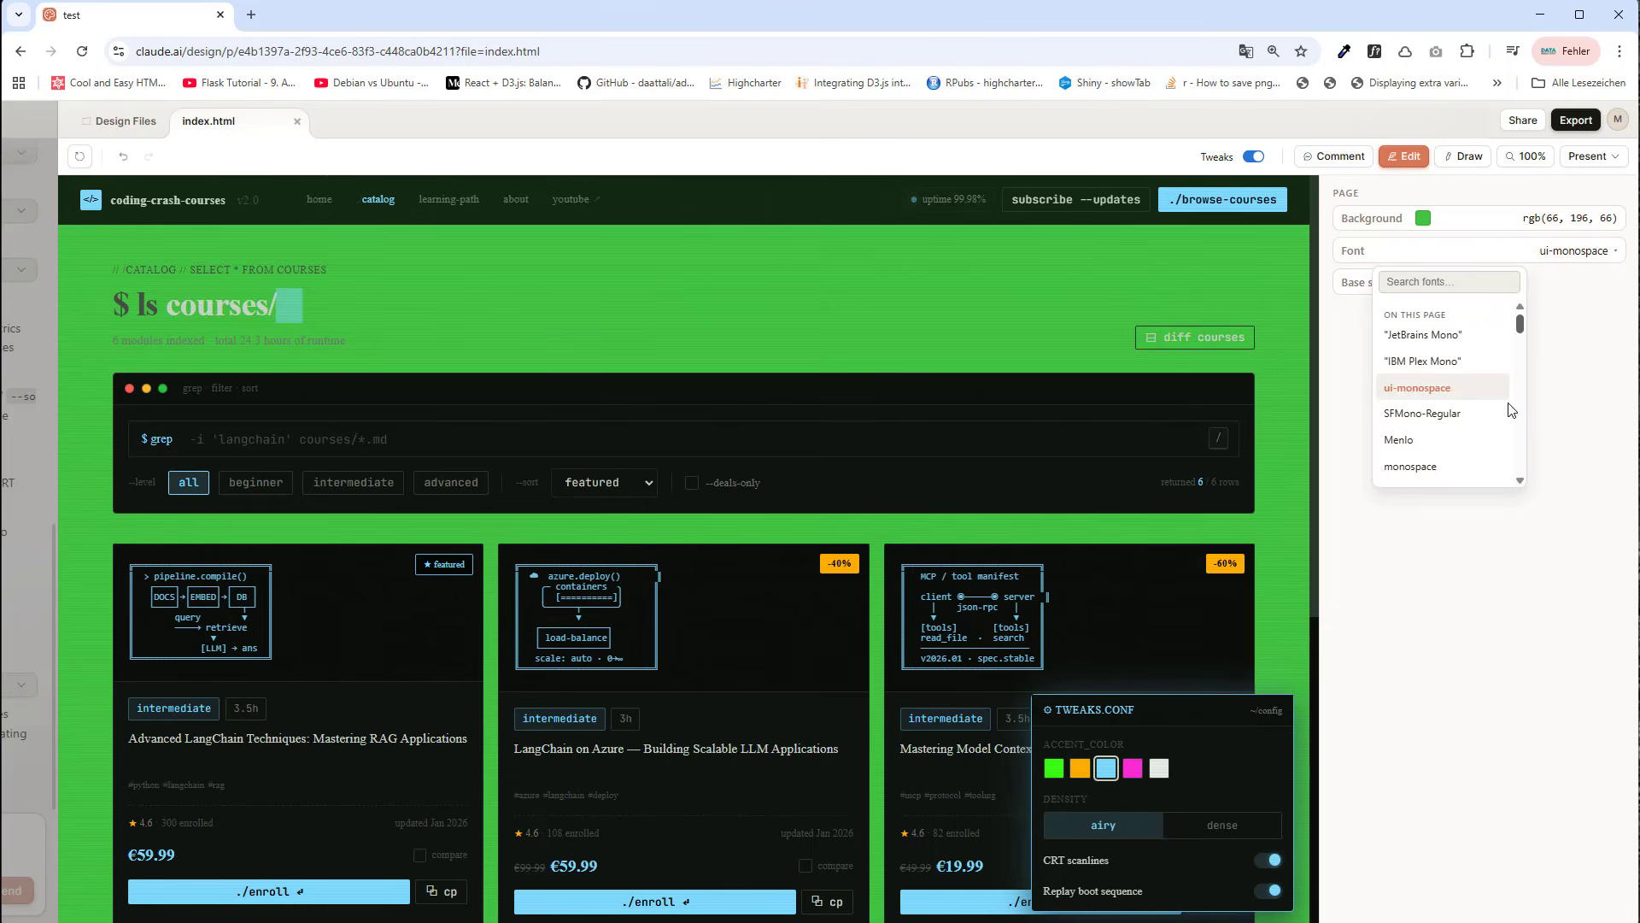
left_click(1438, 435)
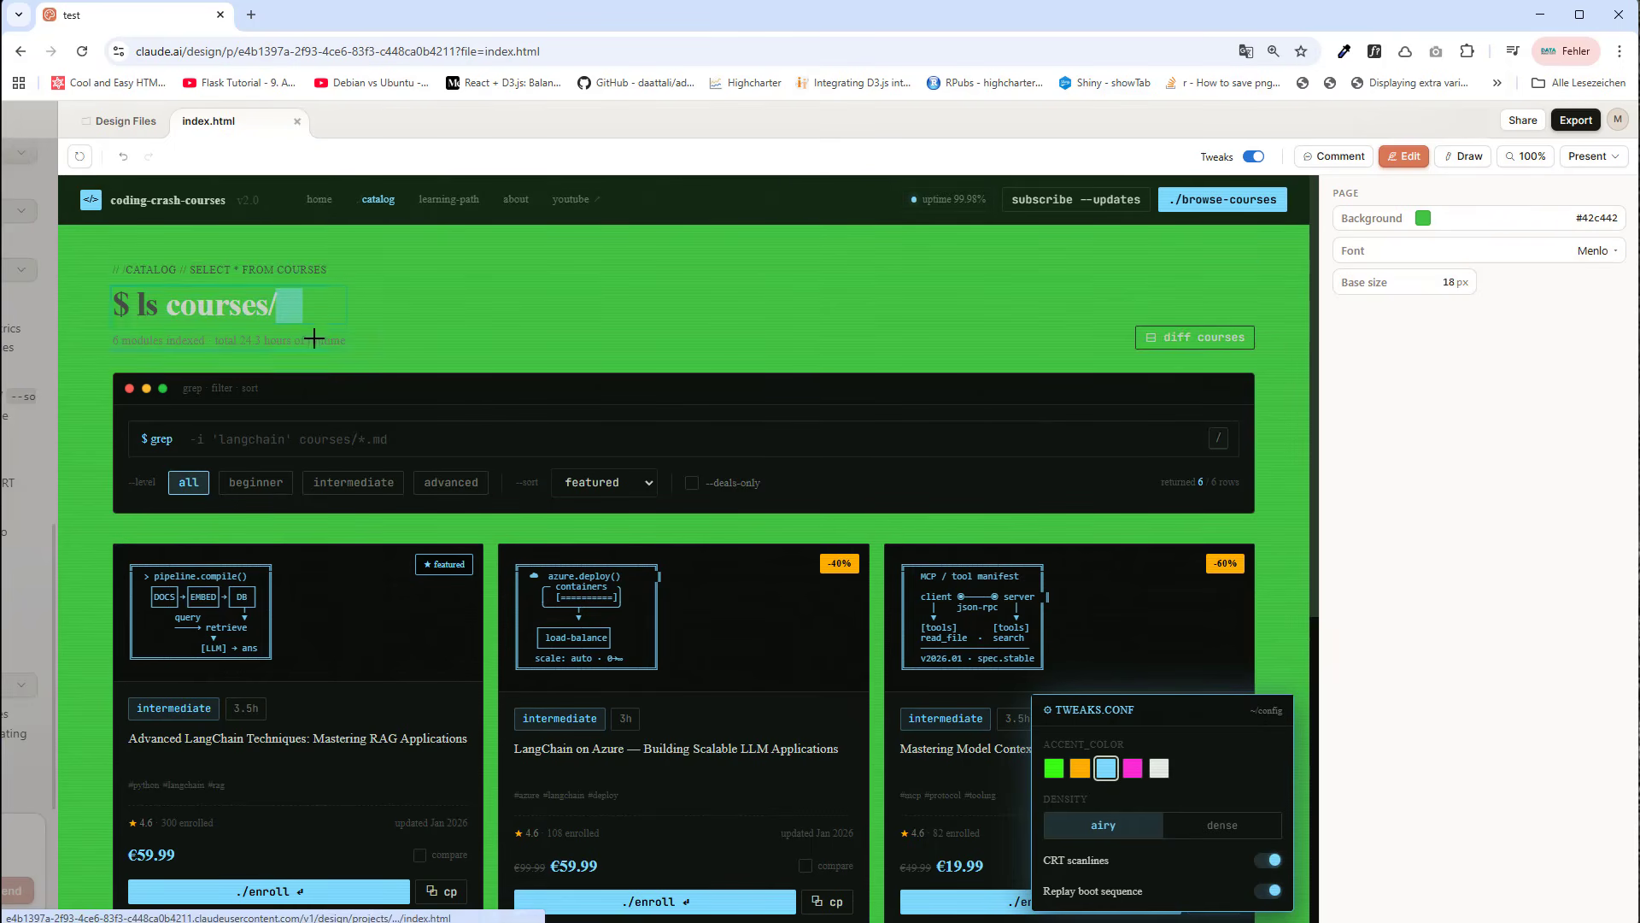
Step: Recolor the first course card's ASCII illustration to light yellow-green and set its font weight to 500
left_click(261, 625)
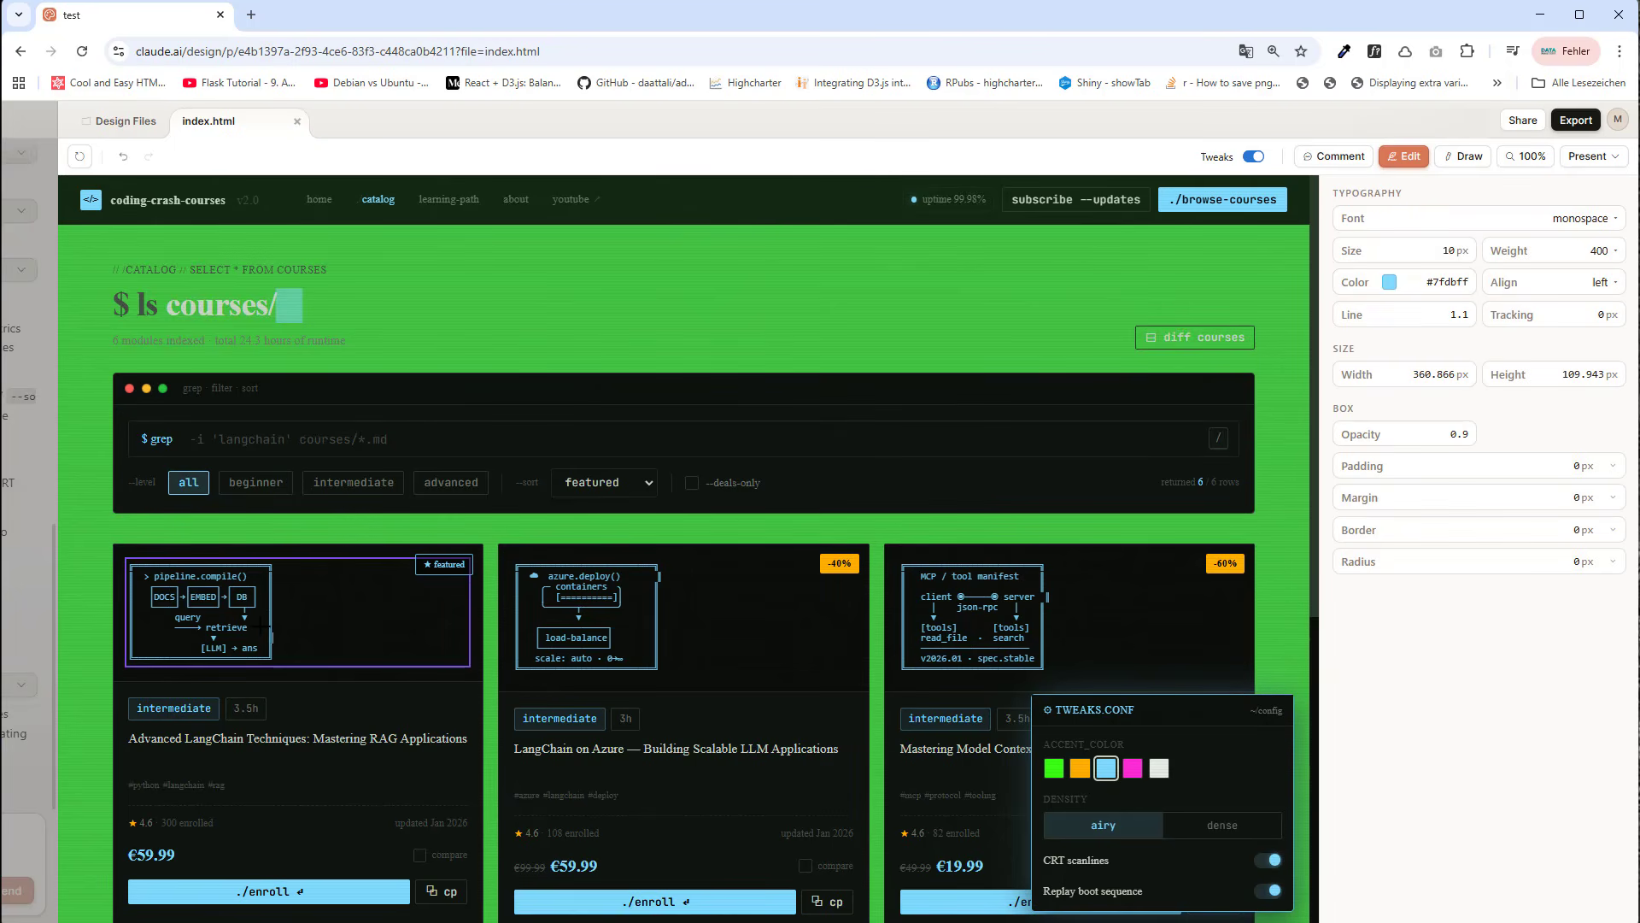
left_click(1390, 283)
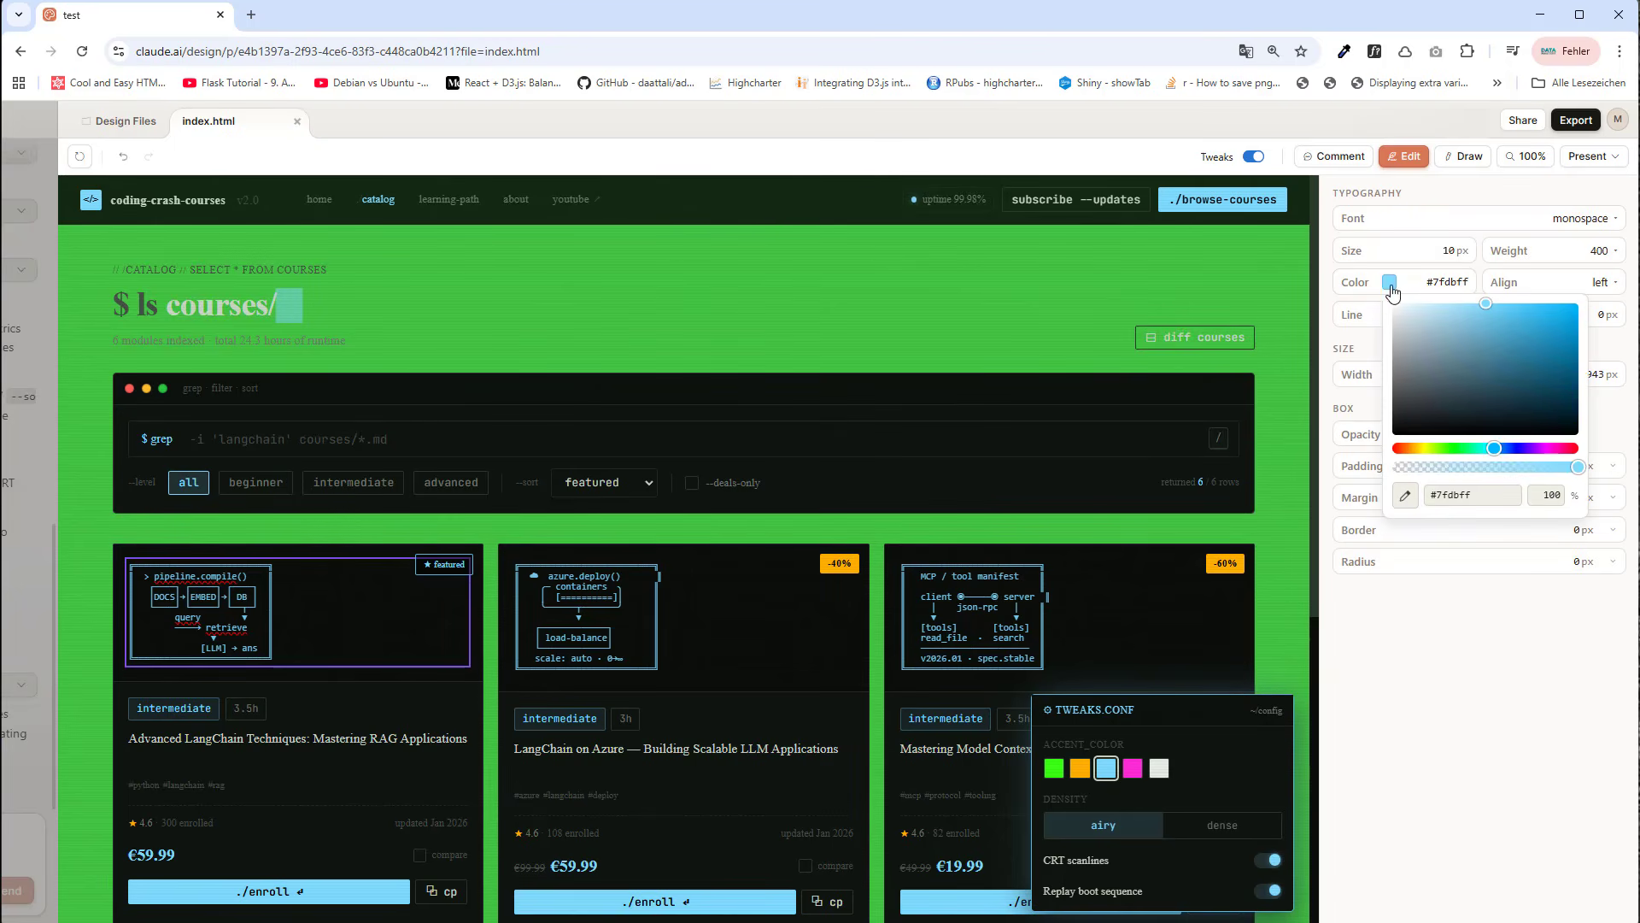
mouse_move(1452, 450)
left_mouse_down()
mouse_move(1409, 451)
mouse_move(1433, 456)
left_mouse_up()
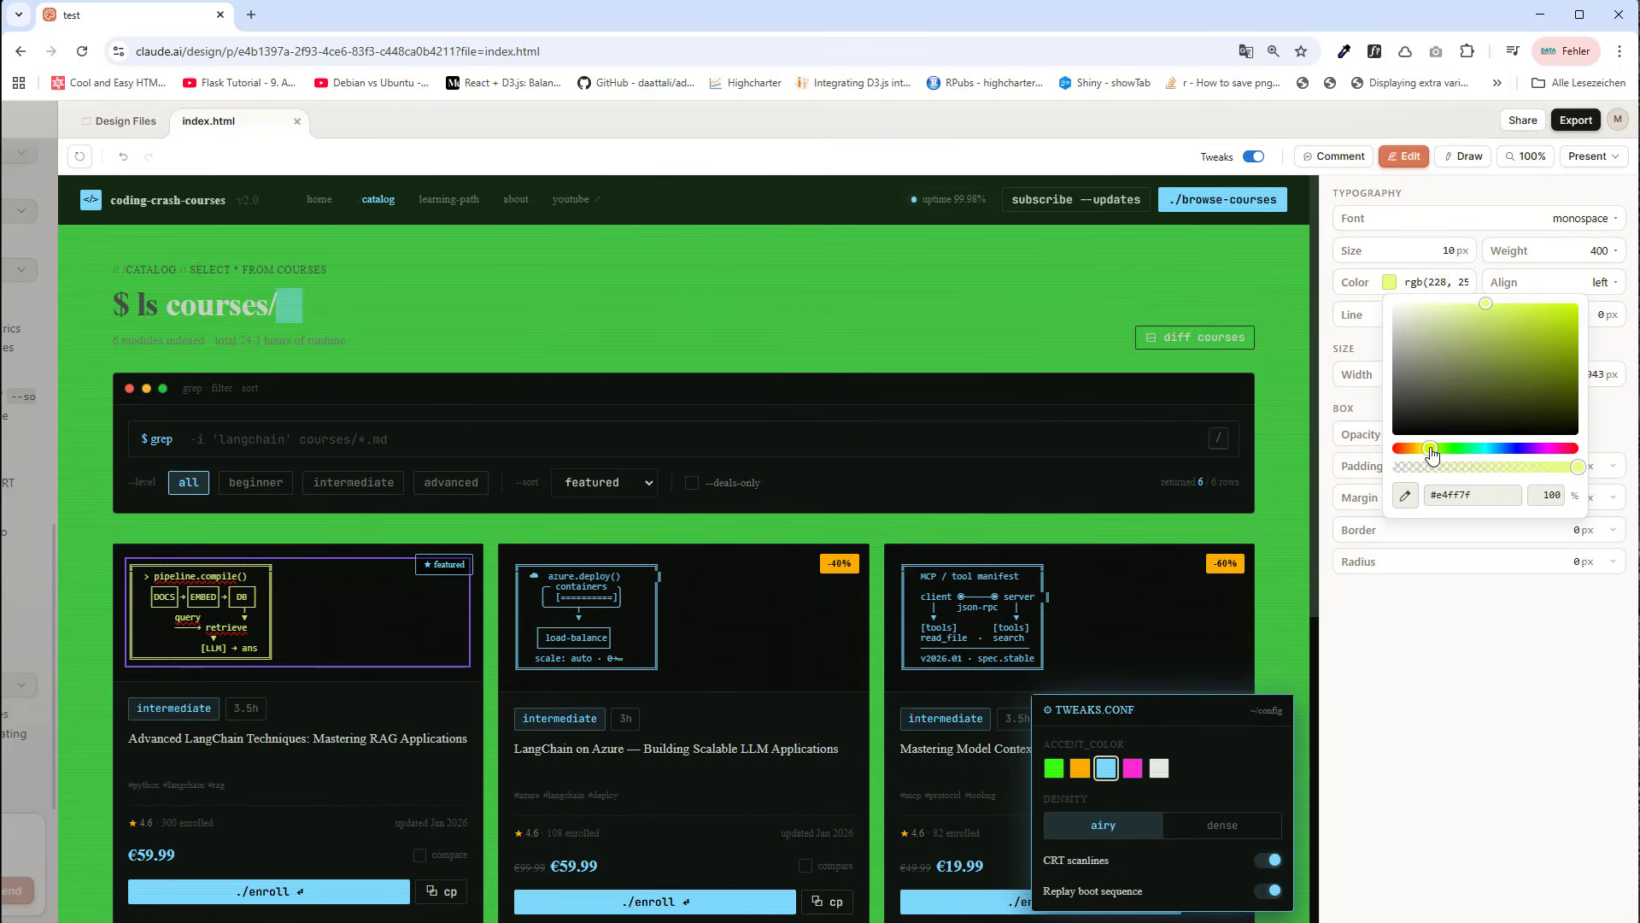
left_click(1414, 678)
left_click(1557, 251)
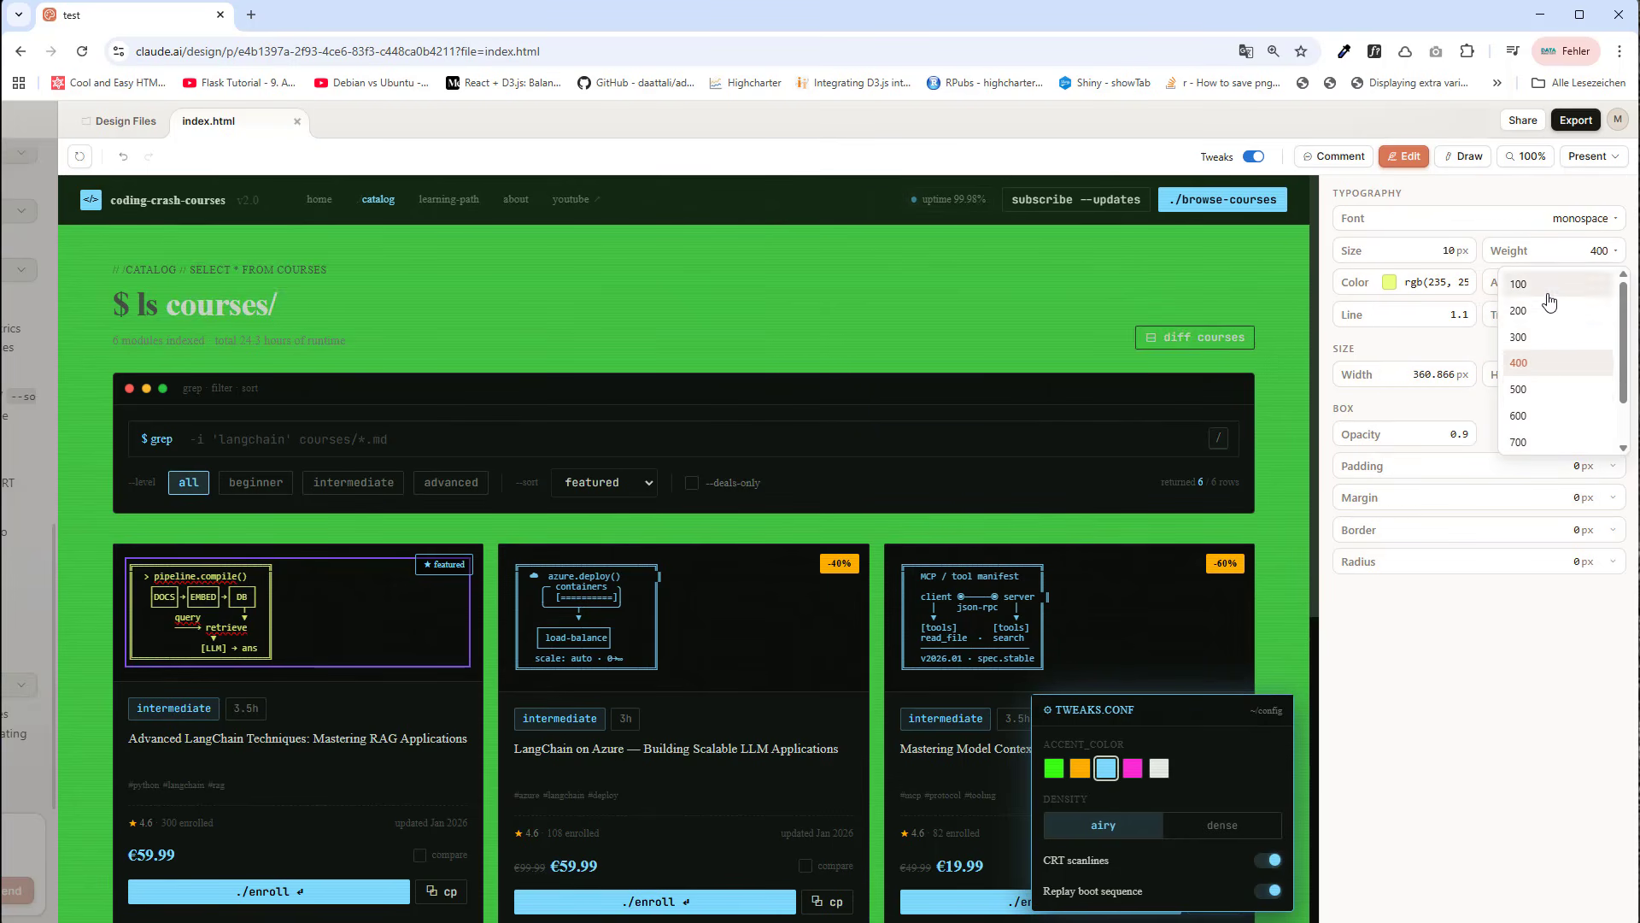
left_click(1561, 392)
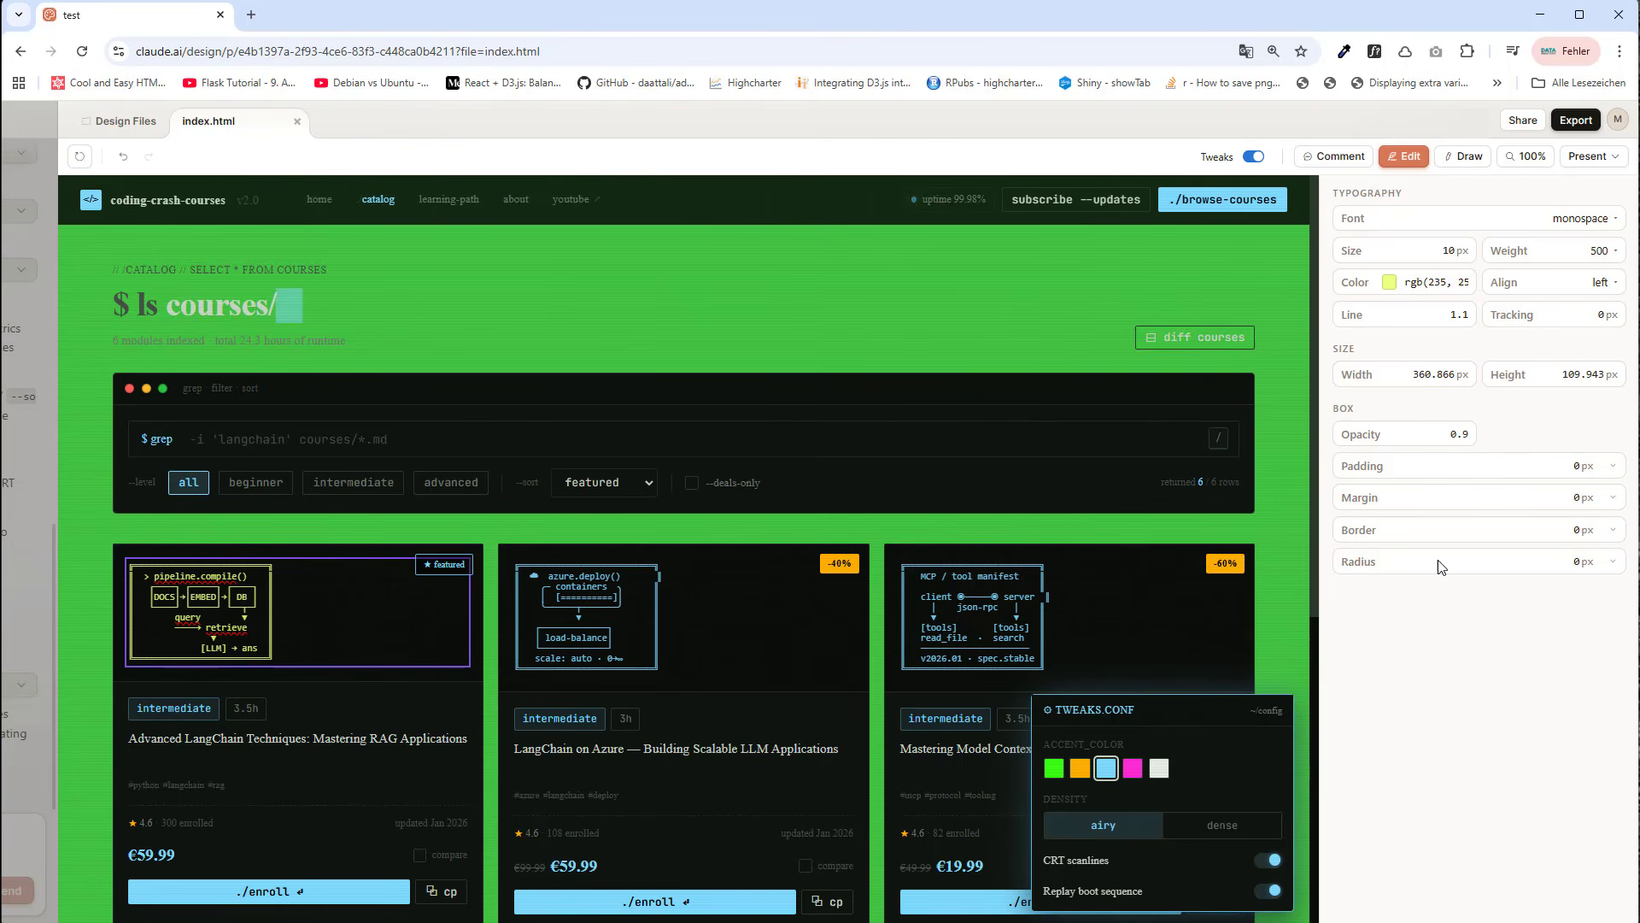
Step: Add the comment "make it blue" to the catalog page's header section
left_click(1339, 157)
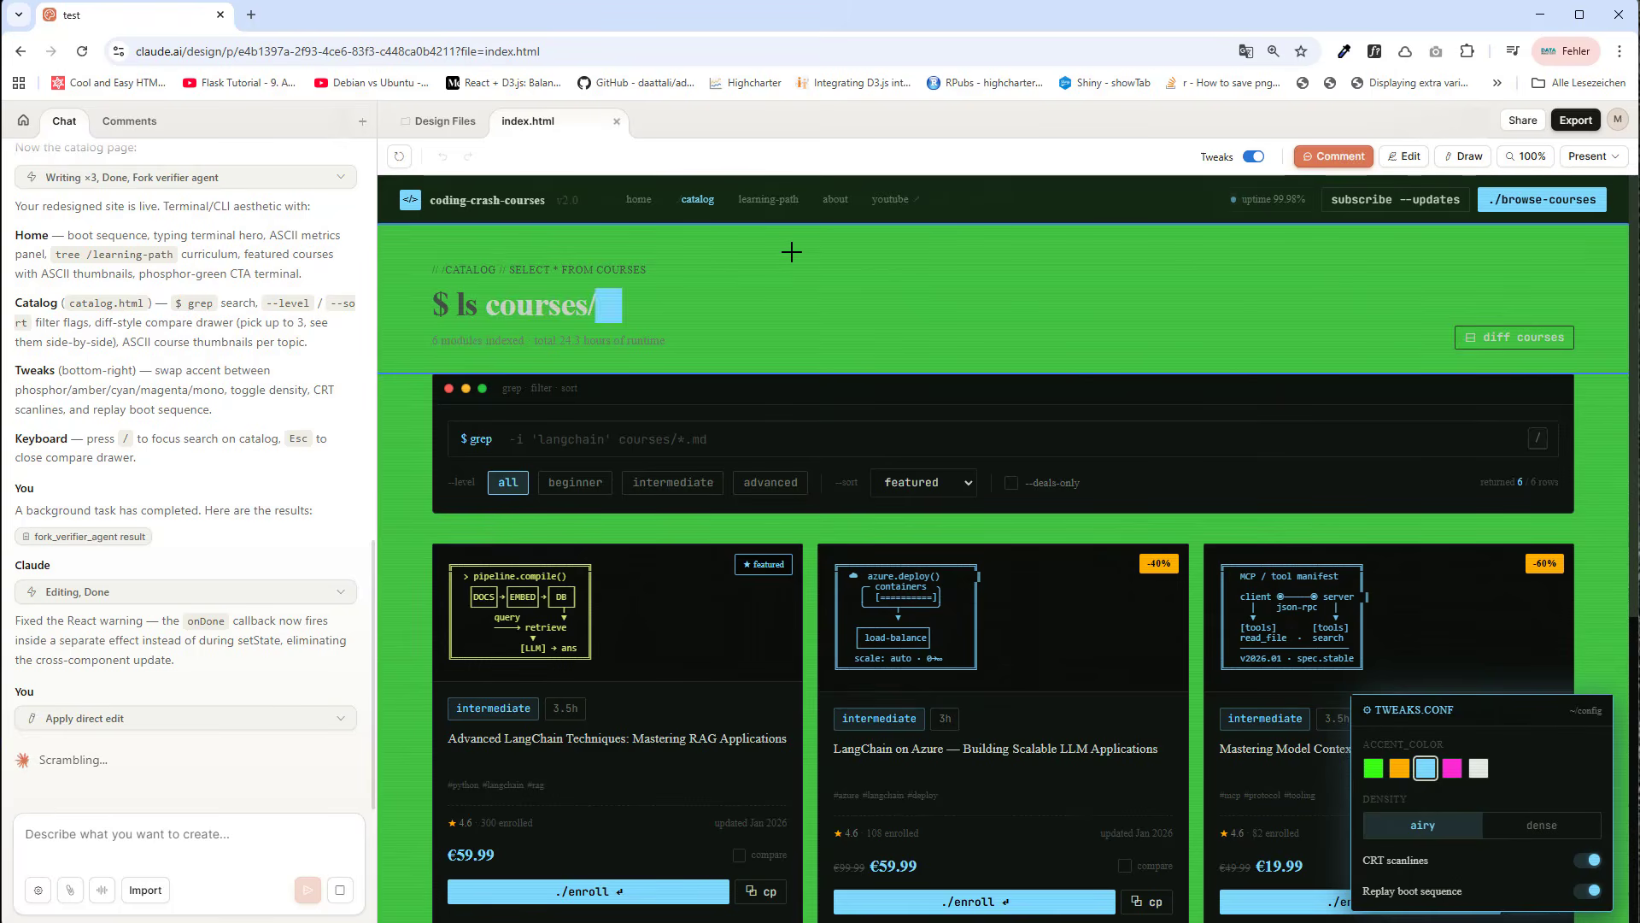
left_click(762, 366)
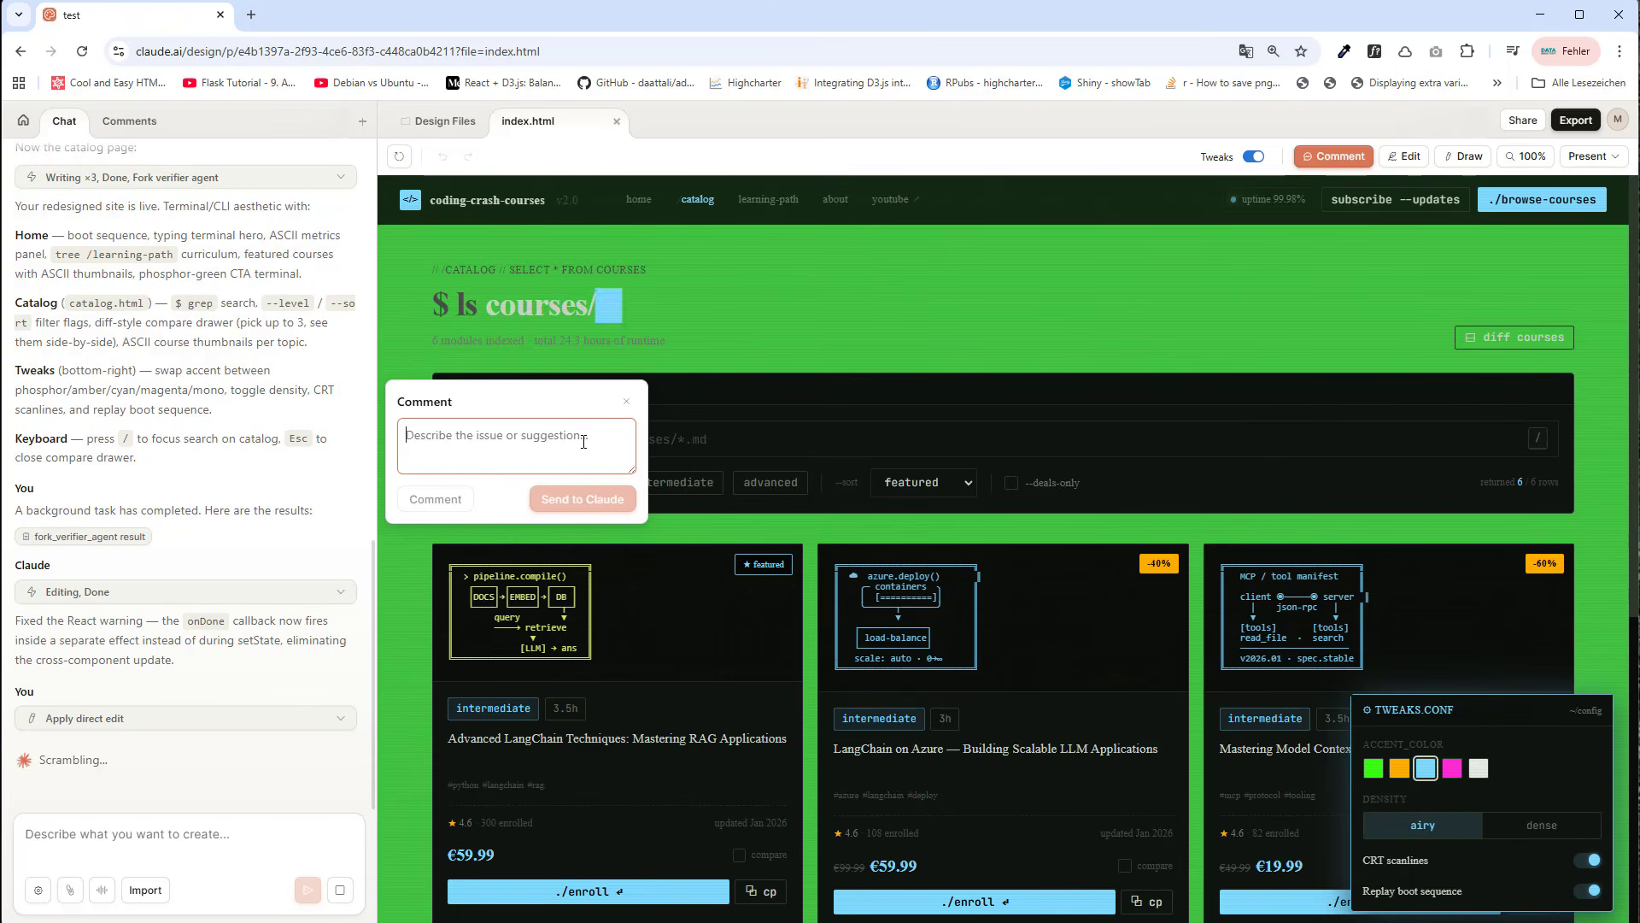
type("make it blue")
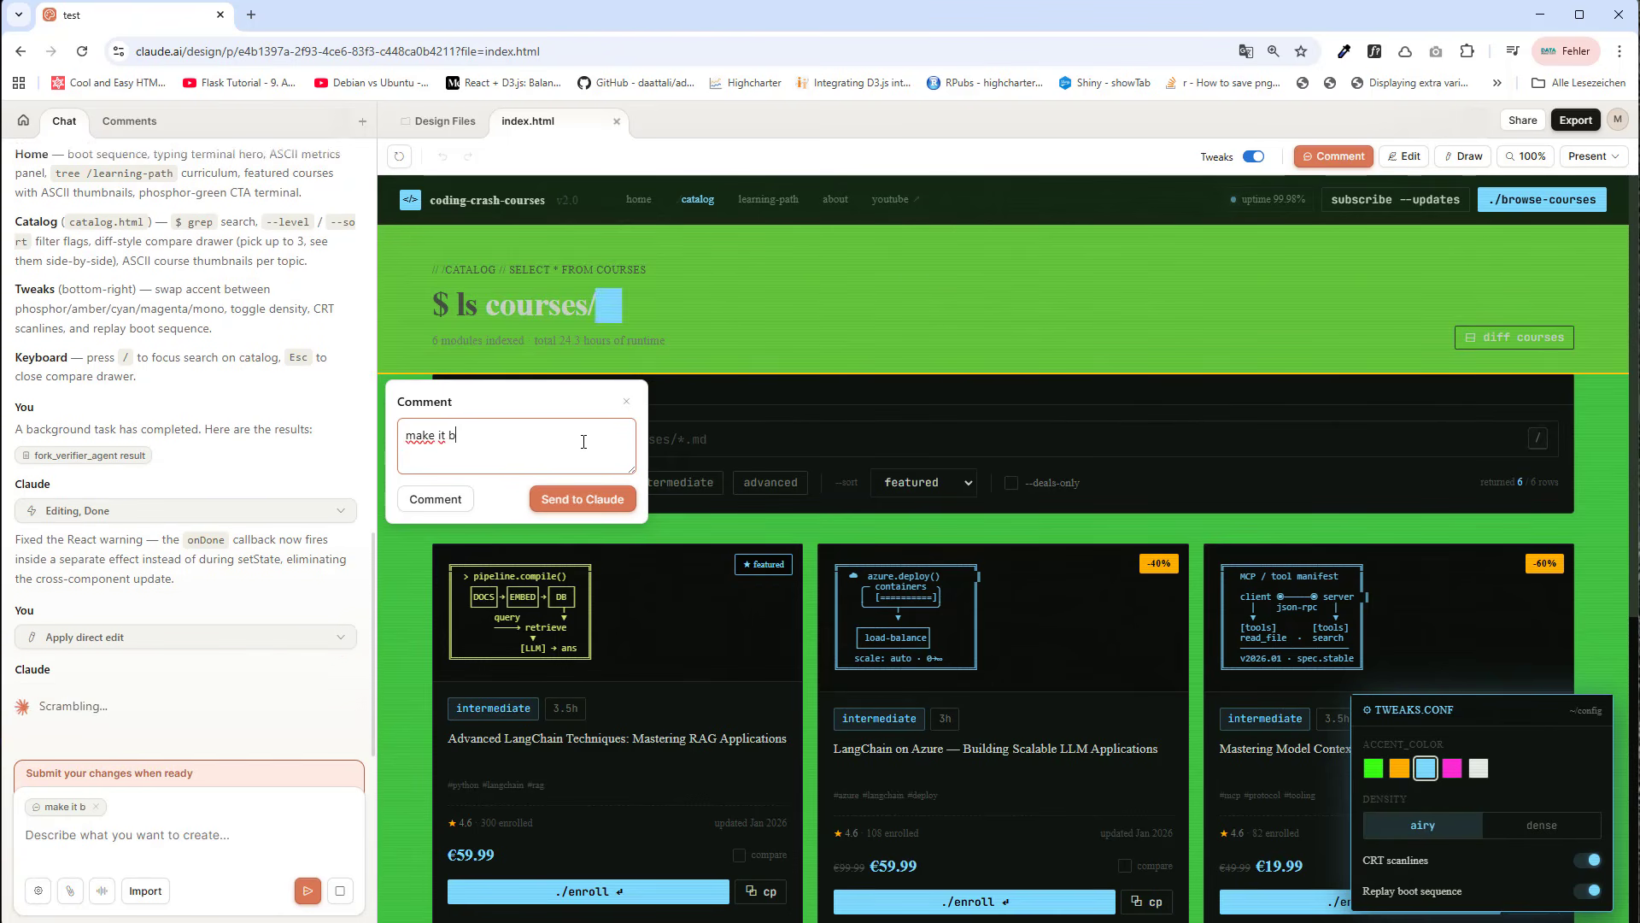
left_click(435, 499)
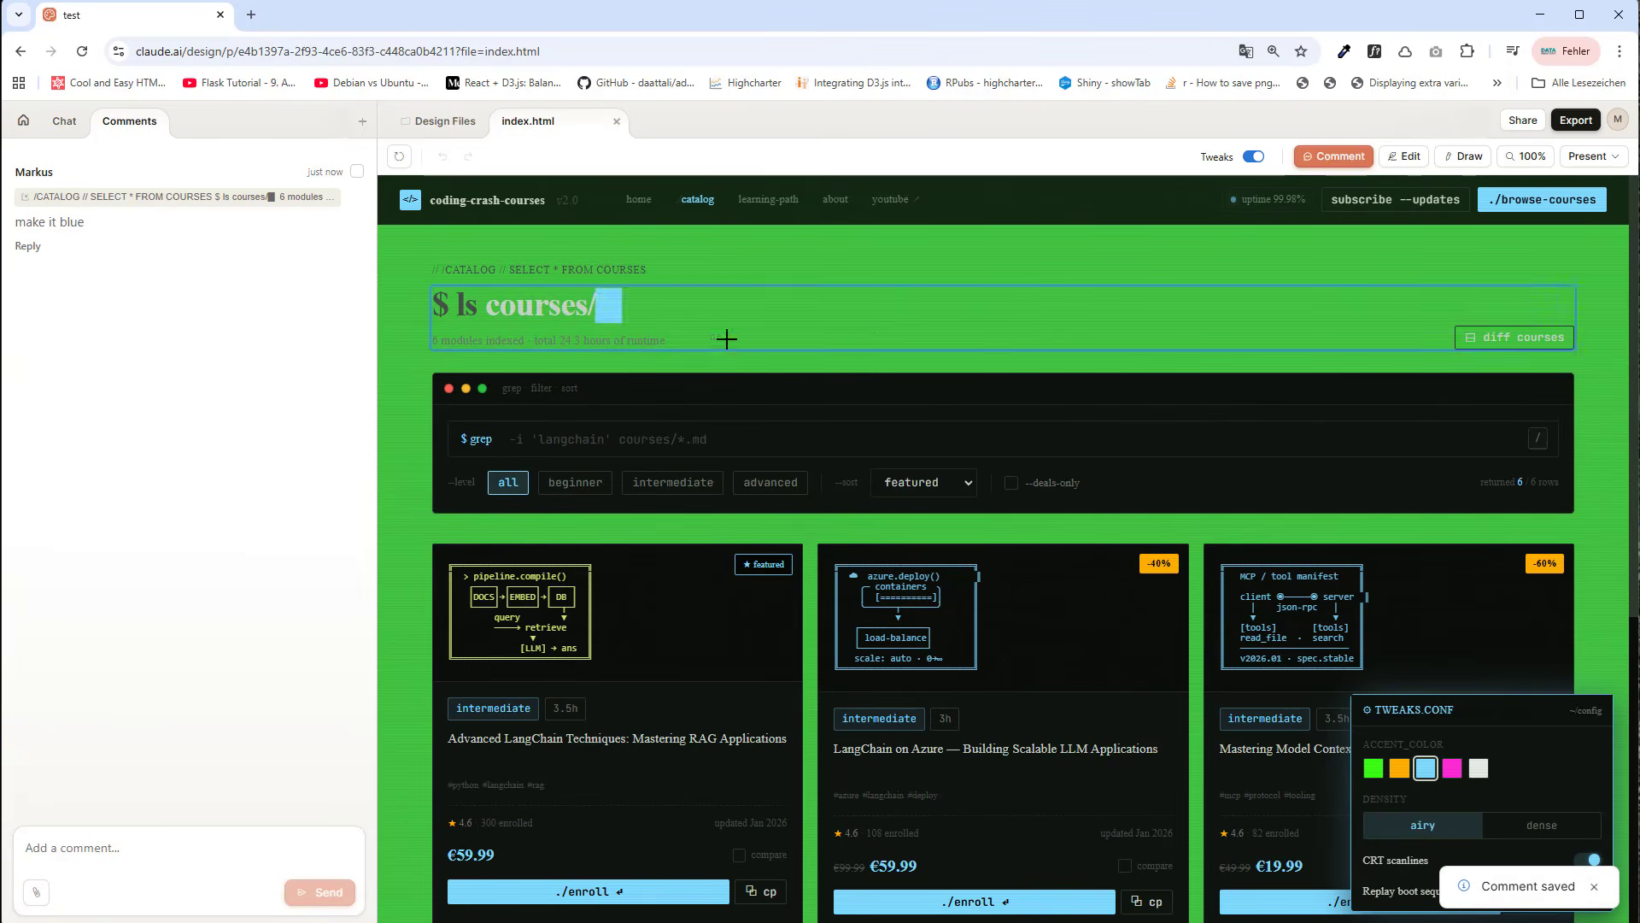
Step: Add the comment "make the color blue" to the first course card's ASCII illustration
left_click(1348, 157)
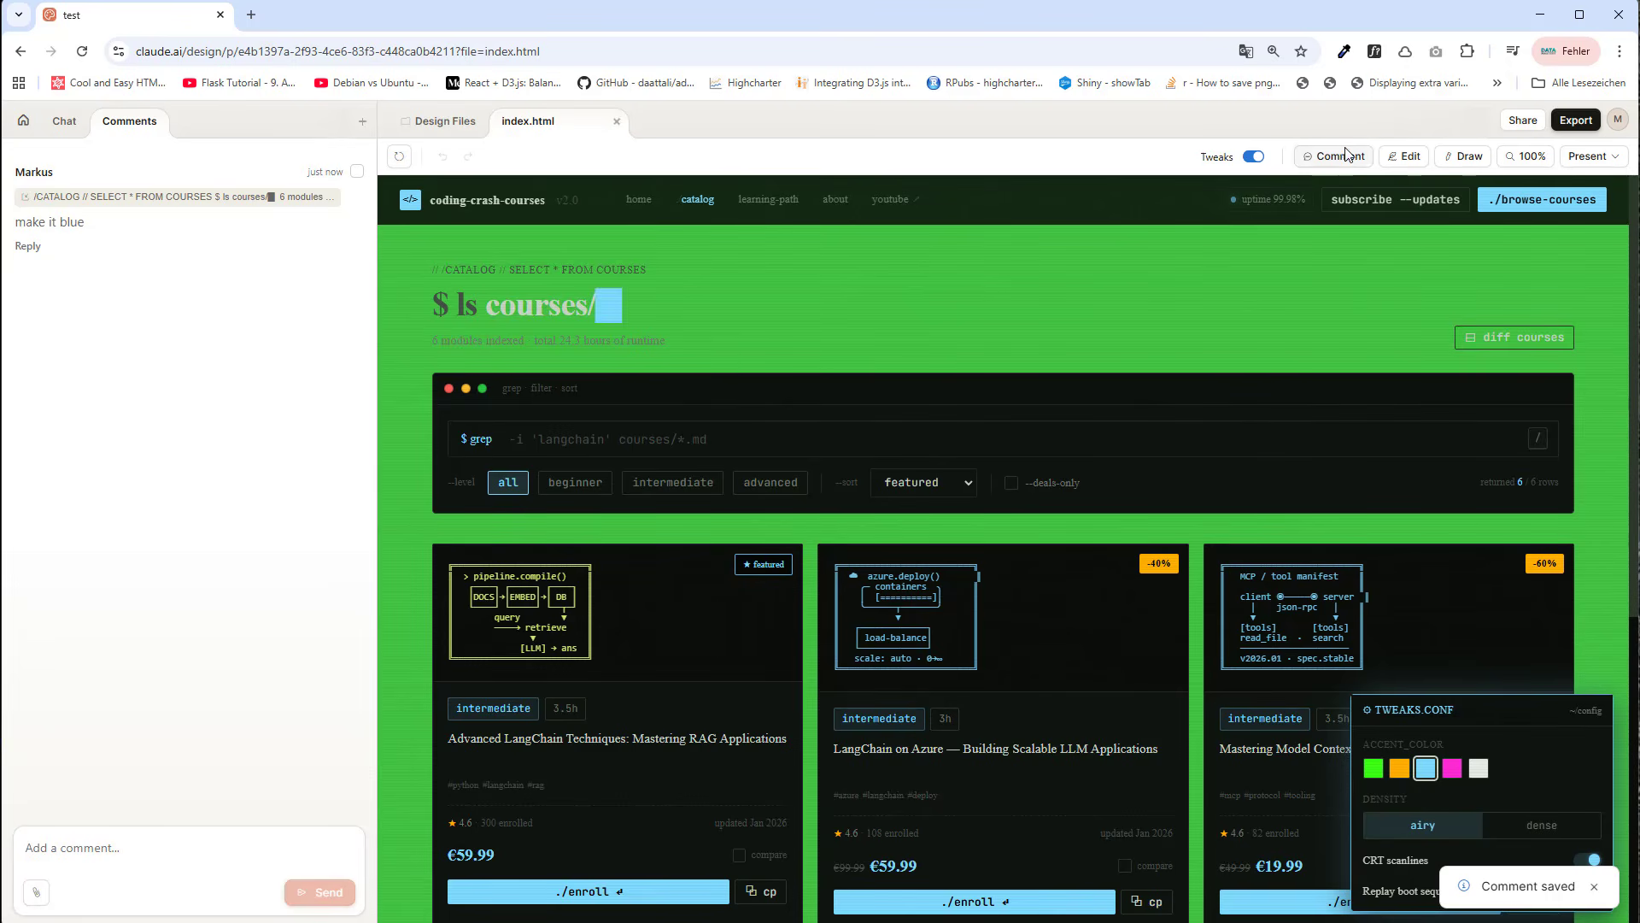
left_click(1347, 156)
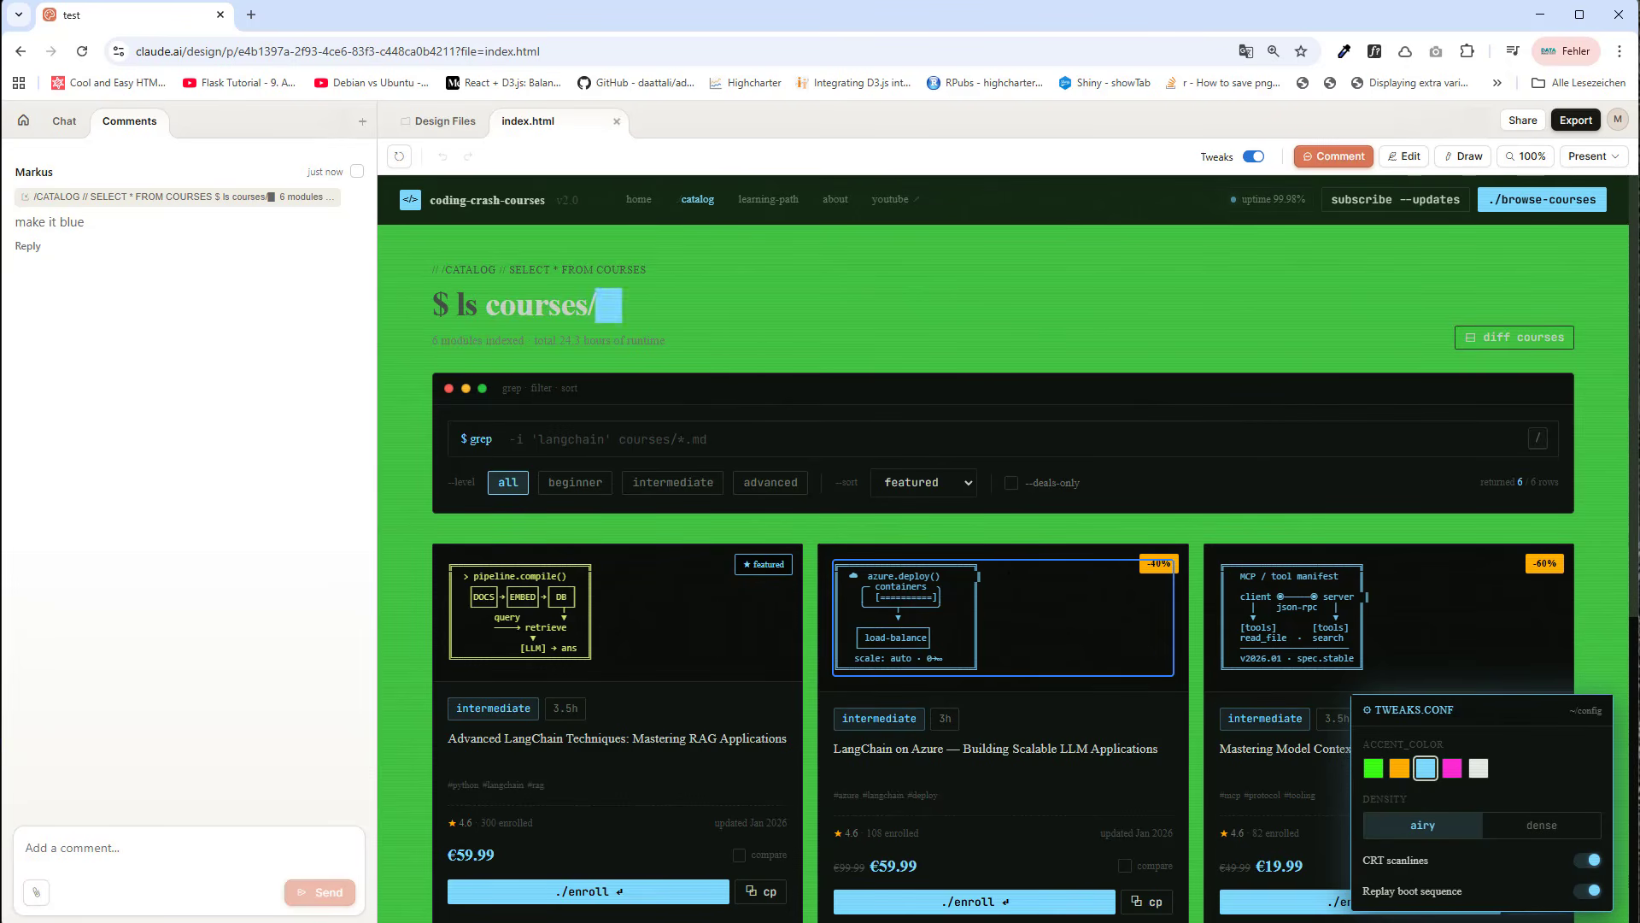
left_click(560, 632)
type("m")
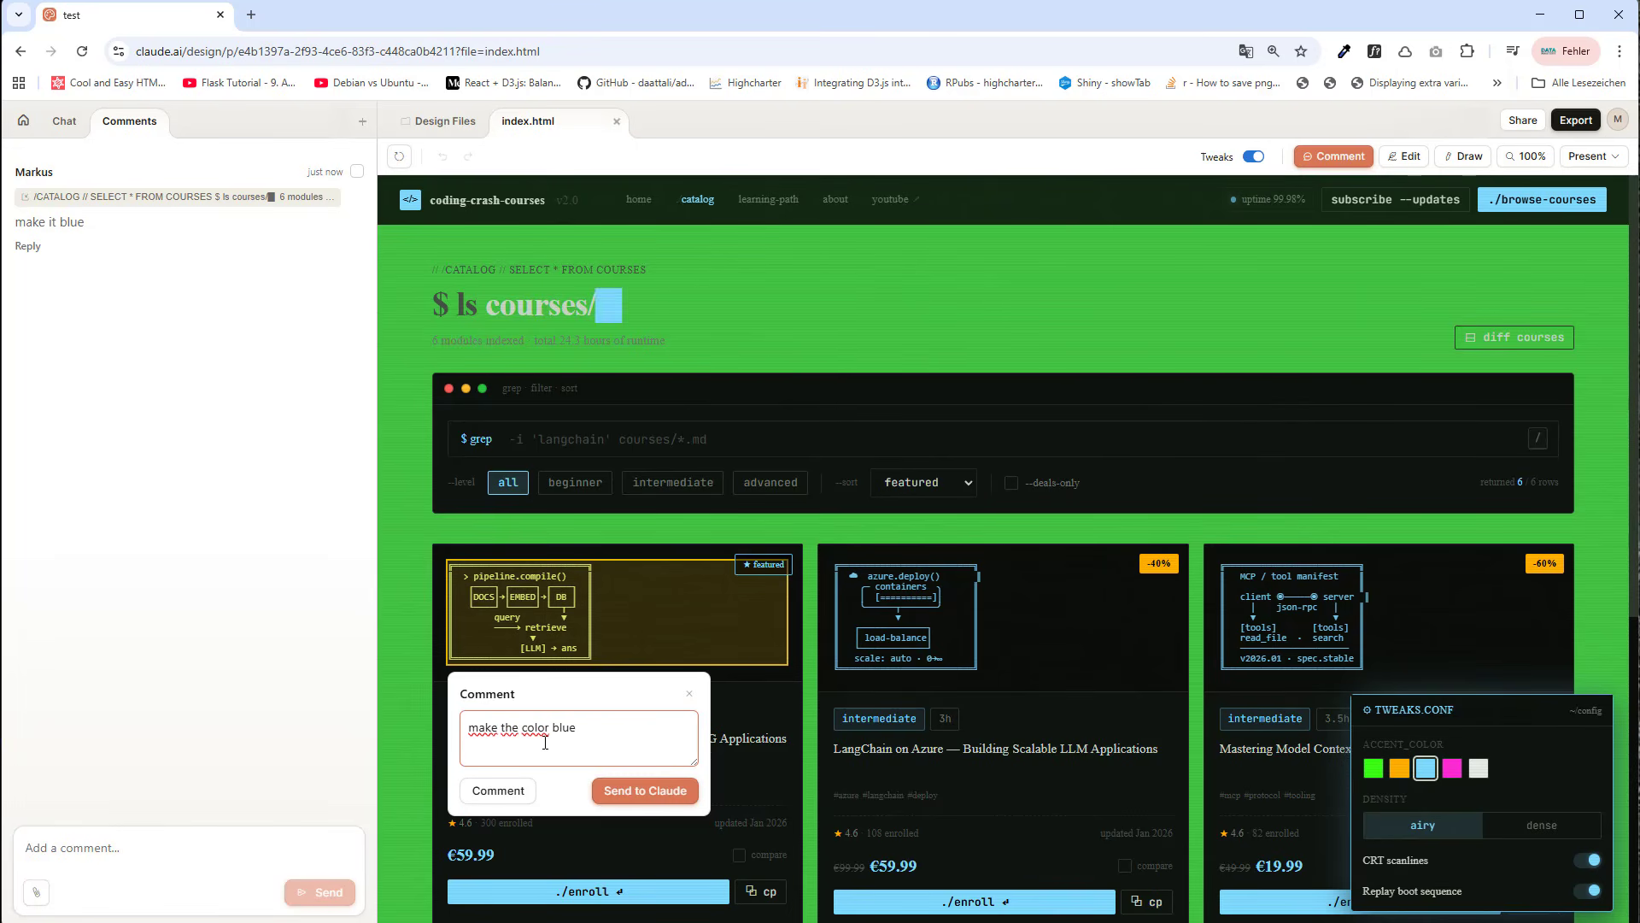
type("ake the color blue")
left_click(498, 790)
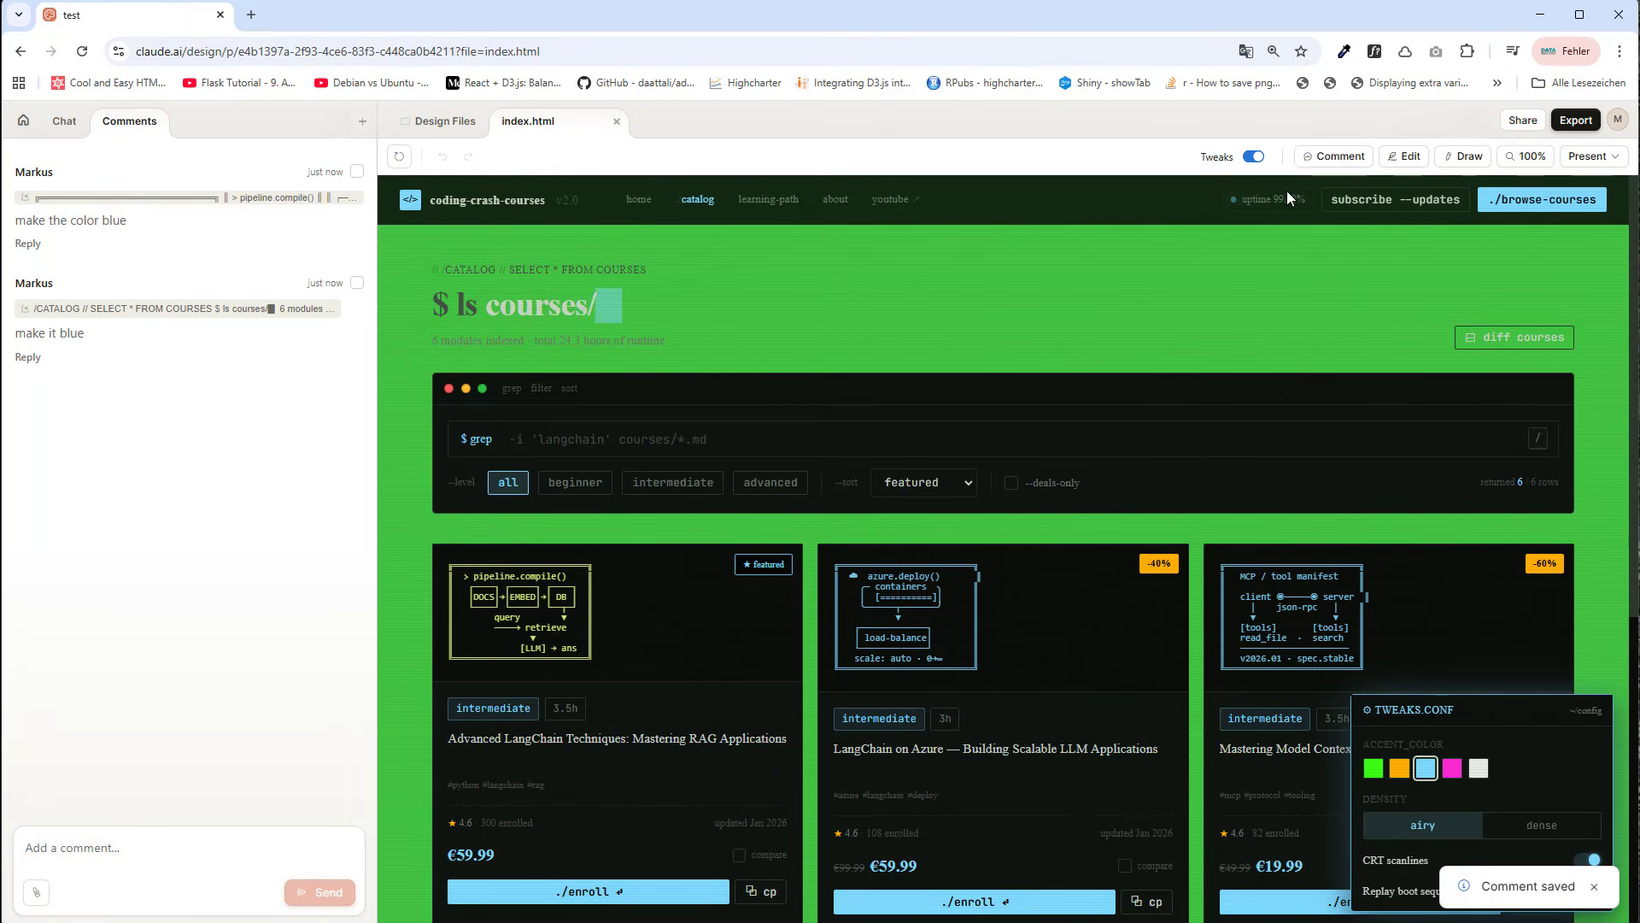
Step: Comment "make this 50%" on the second course card's discount badge and send it to Claude
left_click(1328, 160)
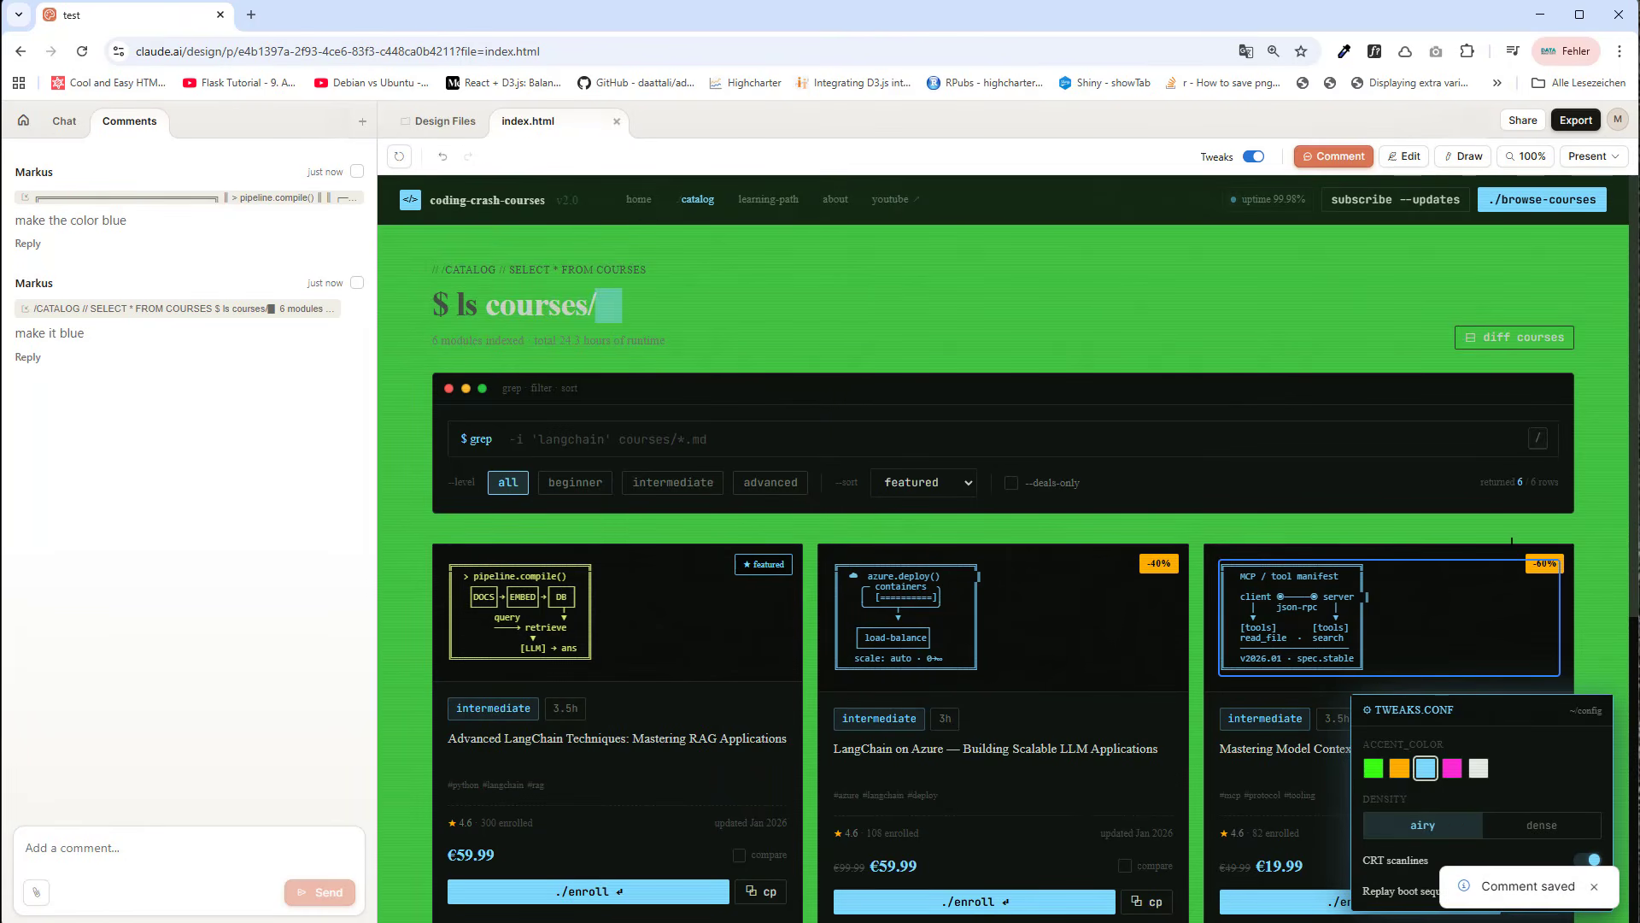
left_click(1159, 563)
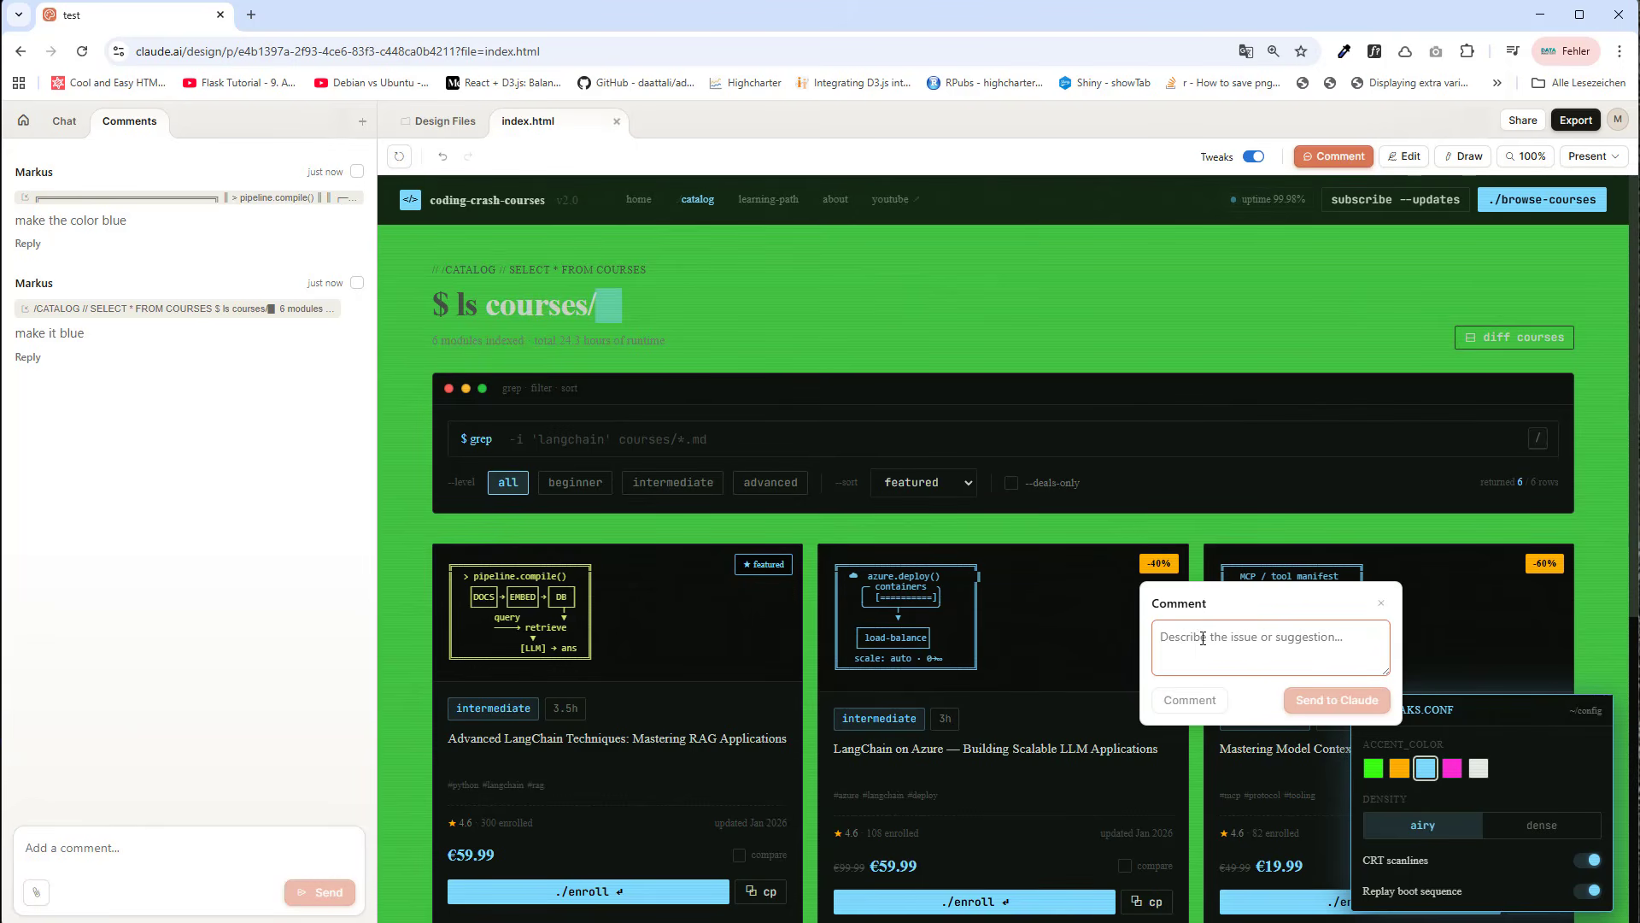
type("make this 50%")
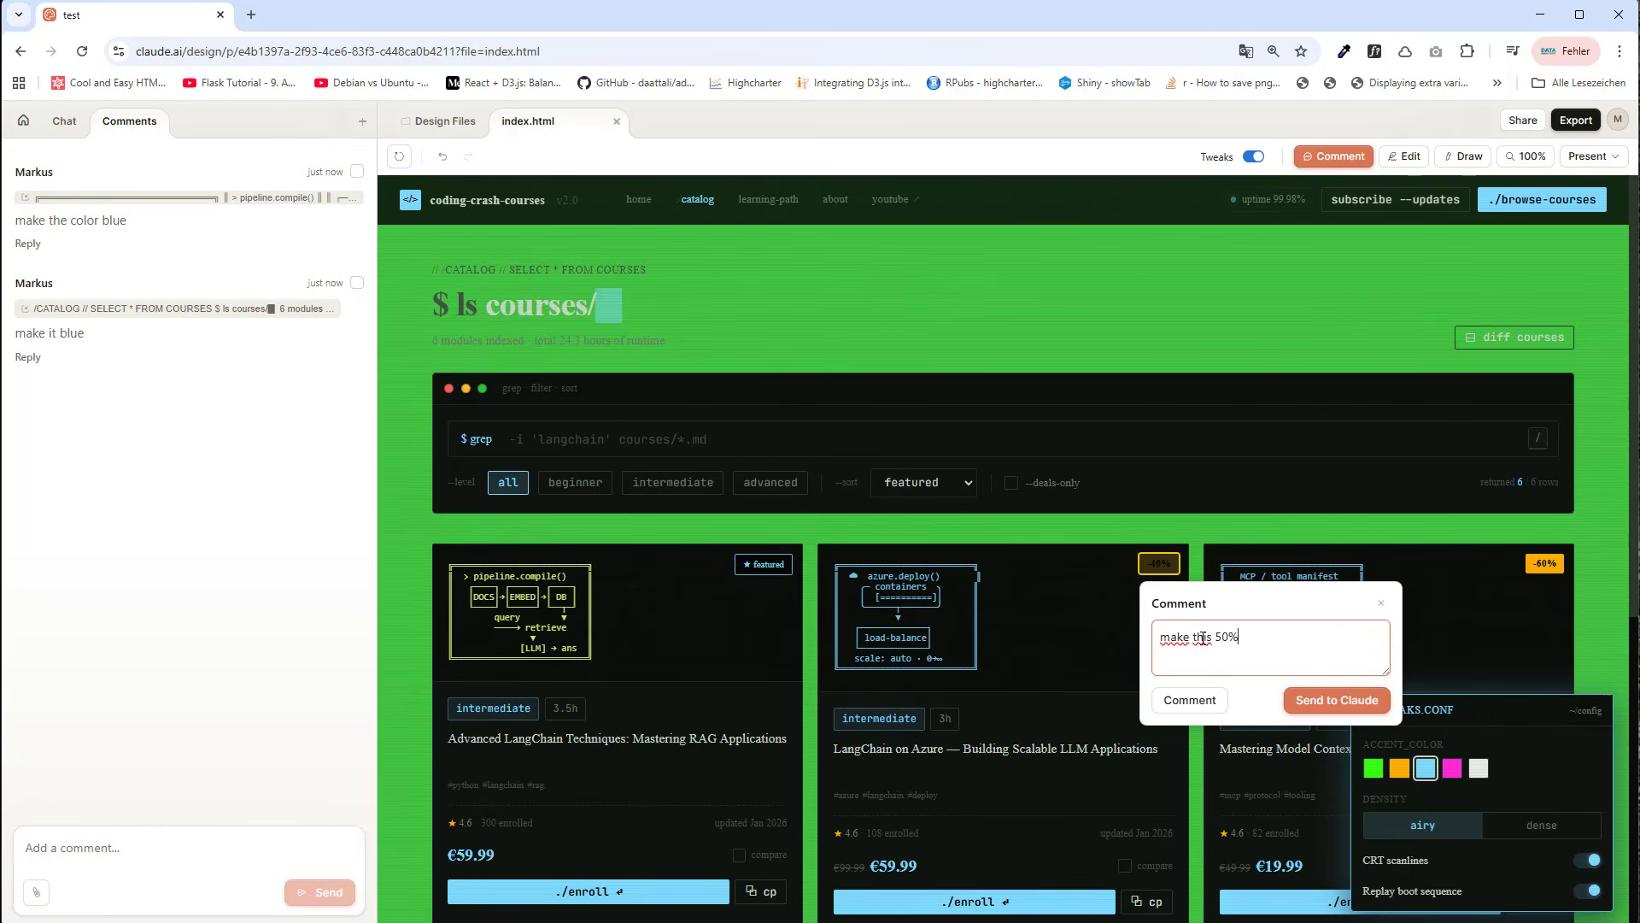
left_click(1352, 701)
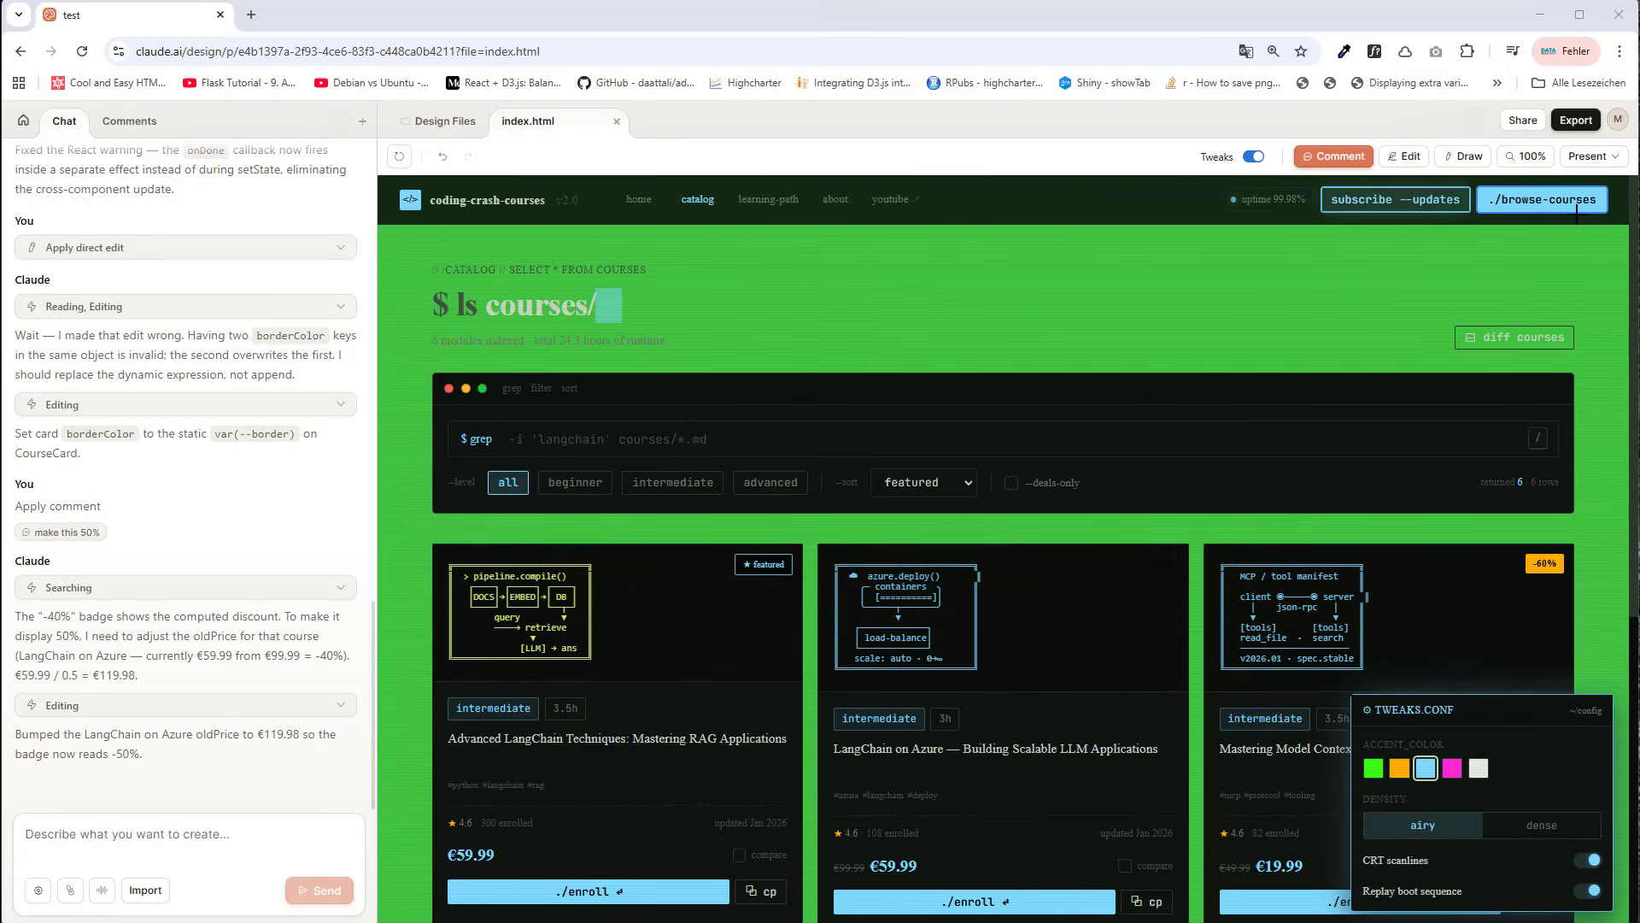
Step: Hand off index.html to Claude Code from the export options and copy the command for the local coding agent
left_click(1577, 123)
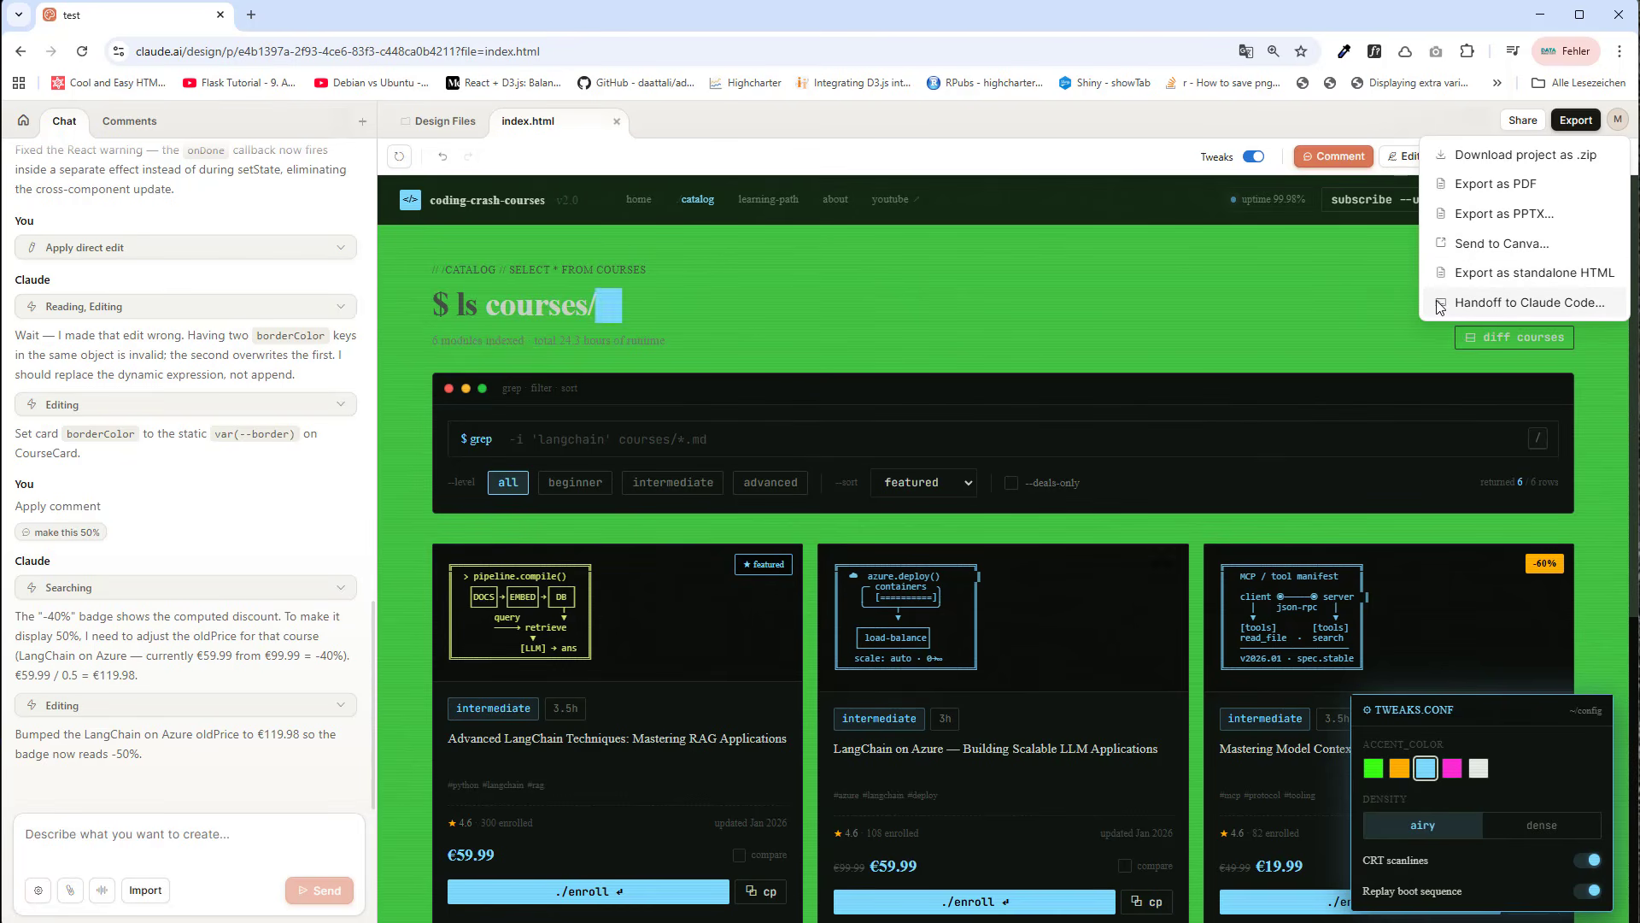
left_click(1531, 305)
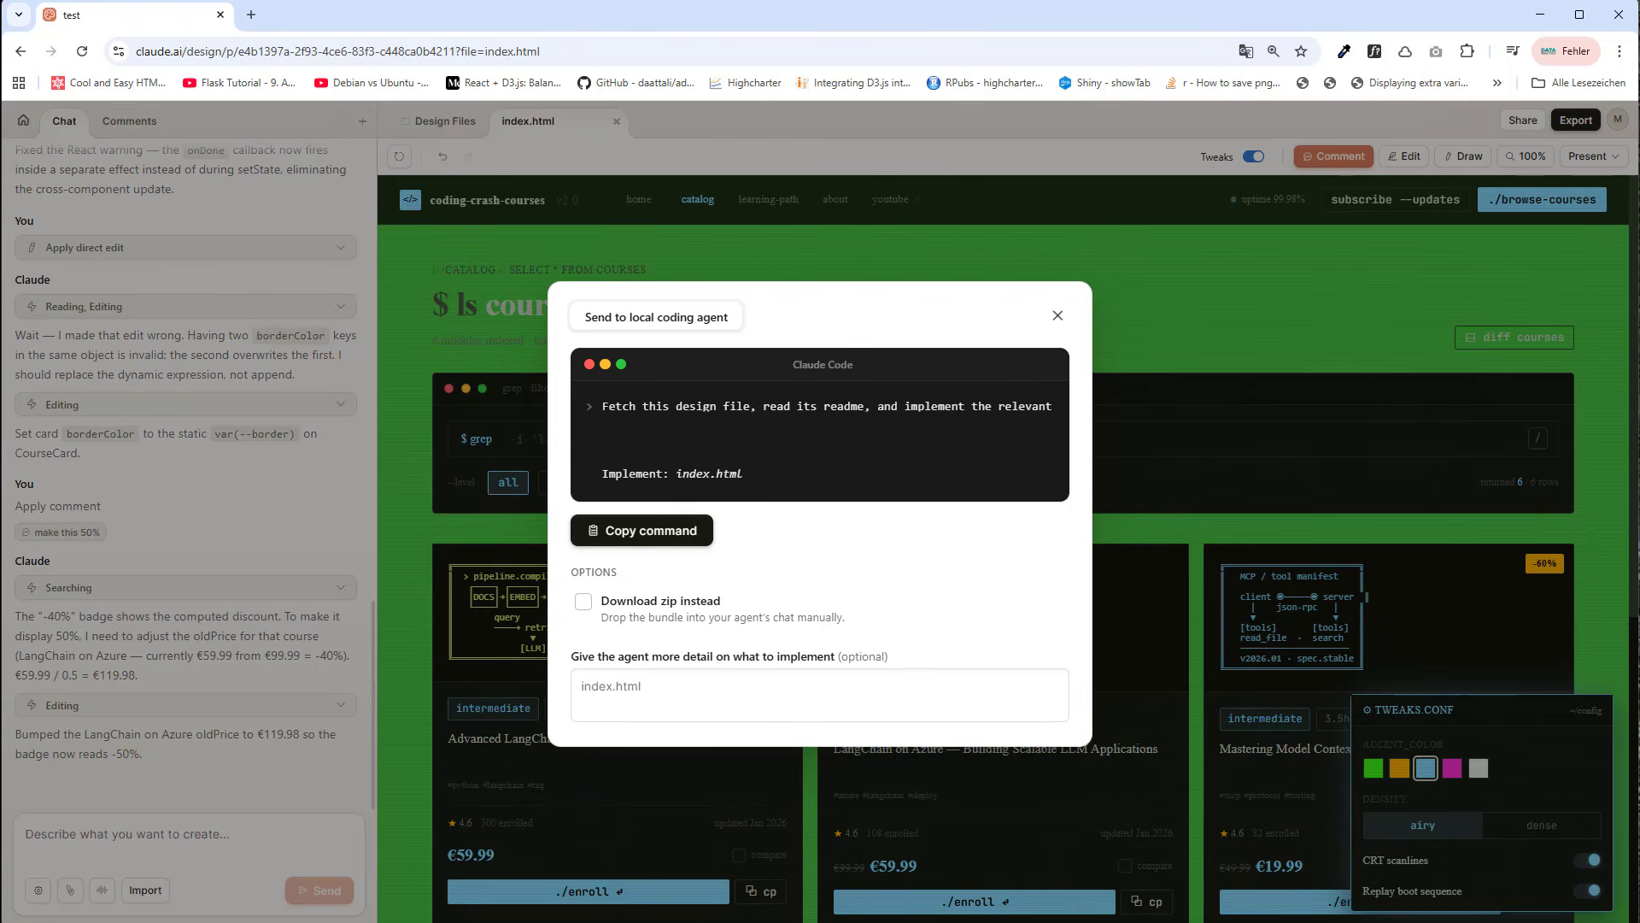
left_click_drag(746, 478, 573, 421)
left_click(903, 460)
left_click_drag(760, 427, 869, 462)
left_click(868, 455)
left_click_drag(761, 419, 875, 460)
left_click(875, 460)
left_click_drag(760, 419, 805, 465)
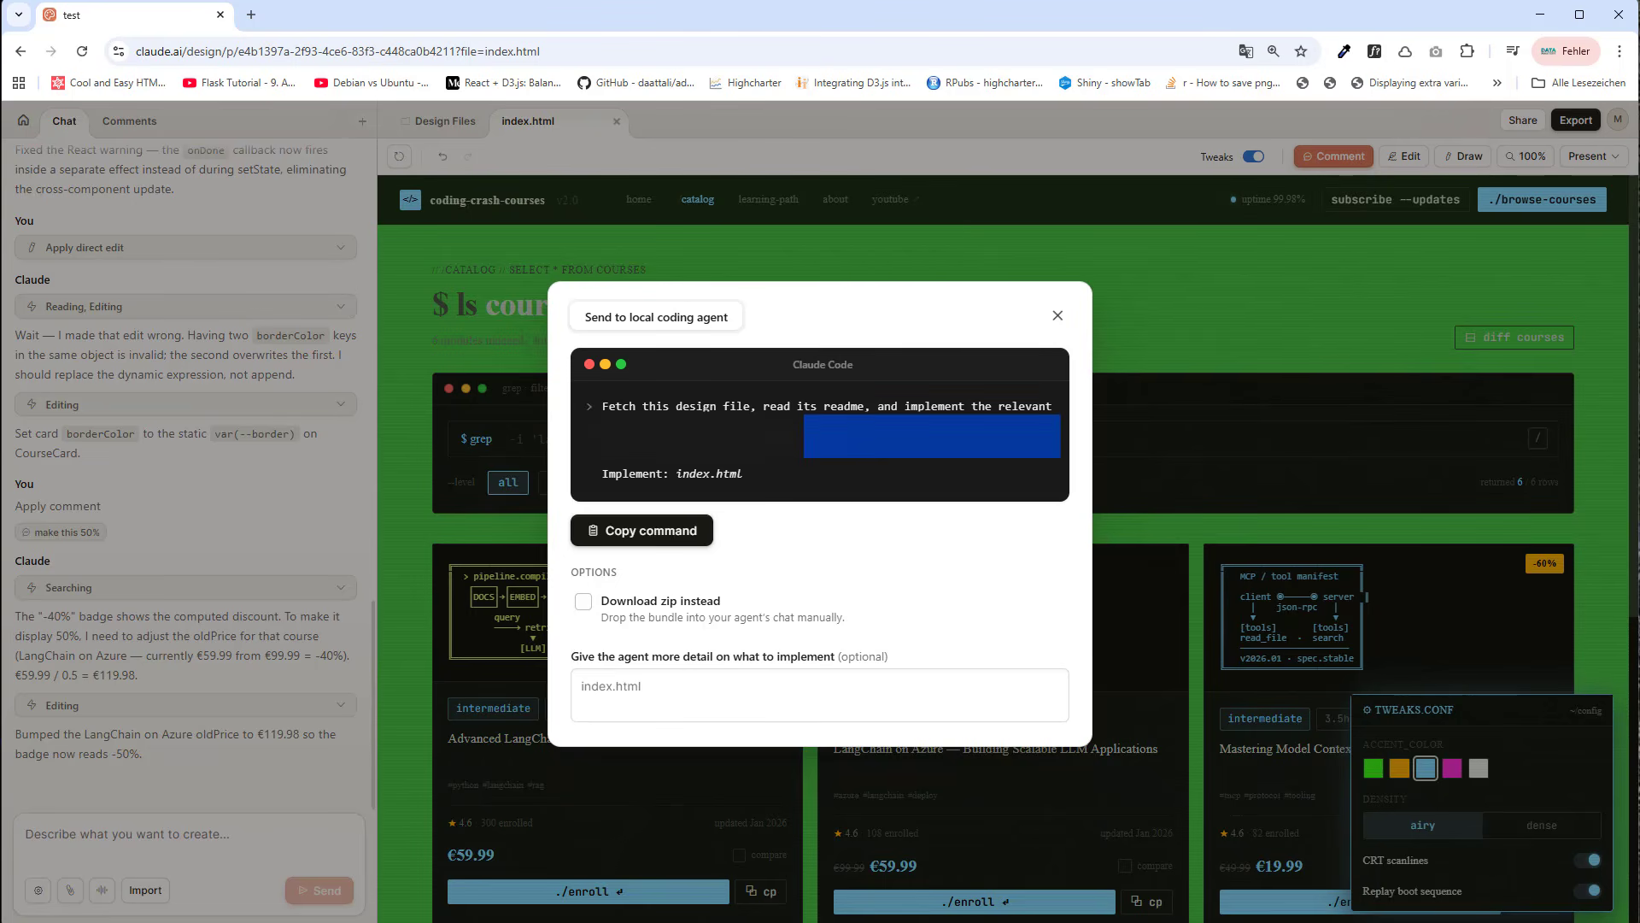
left_click(766, 475)
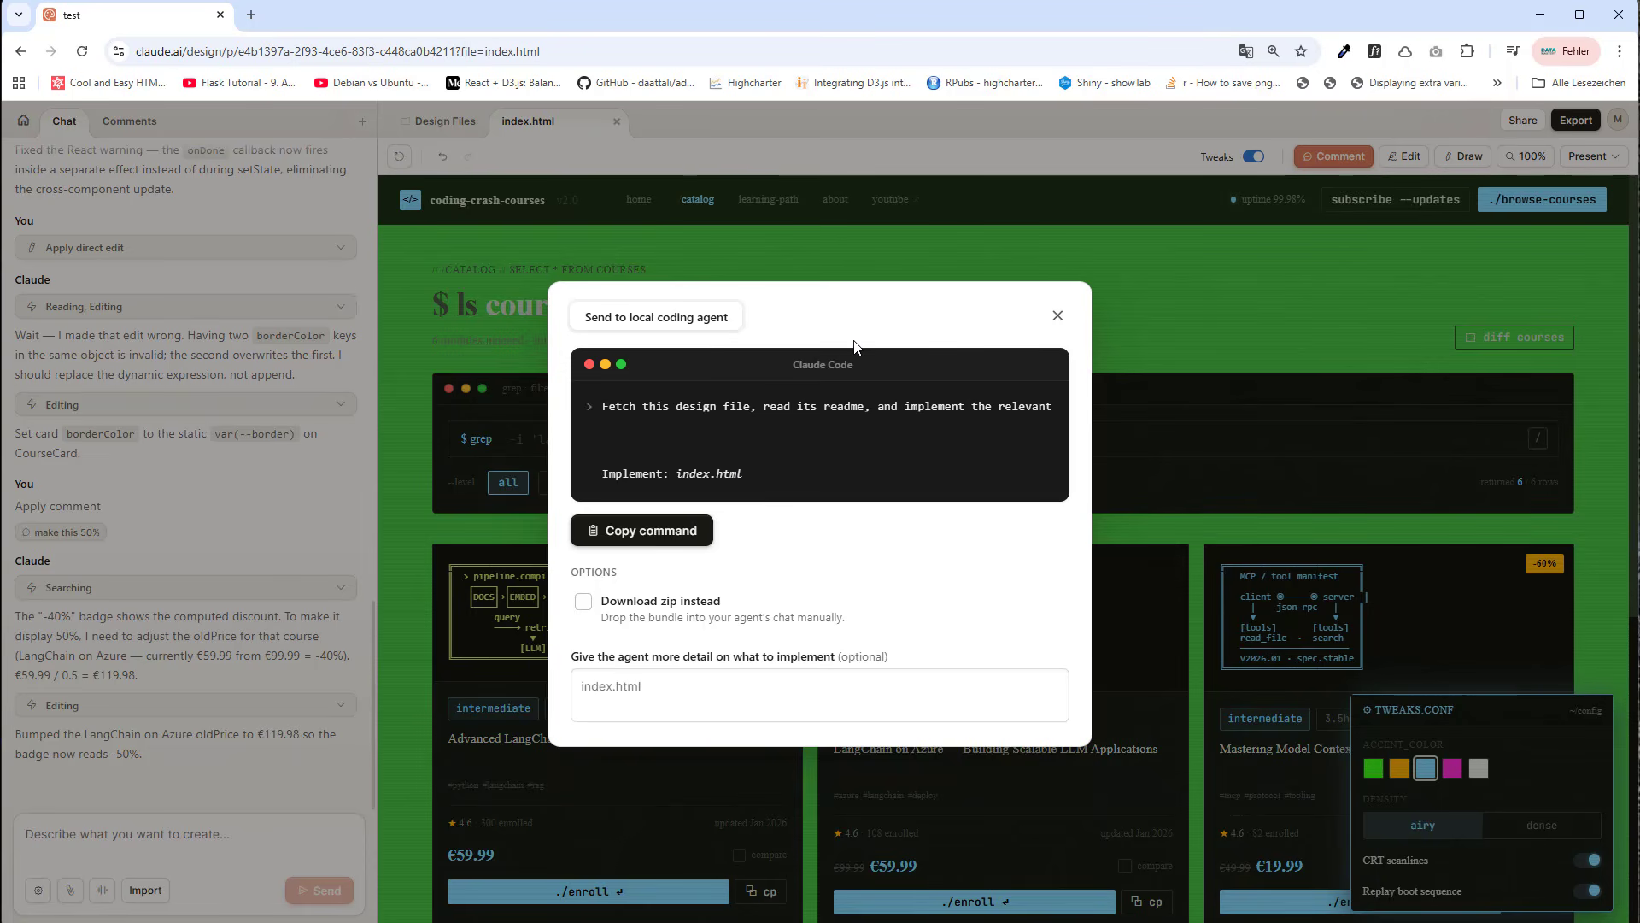
left_click(663, 533)
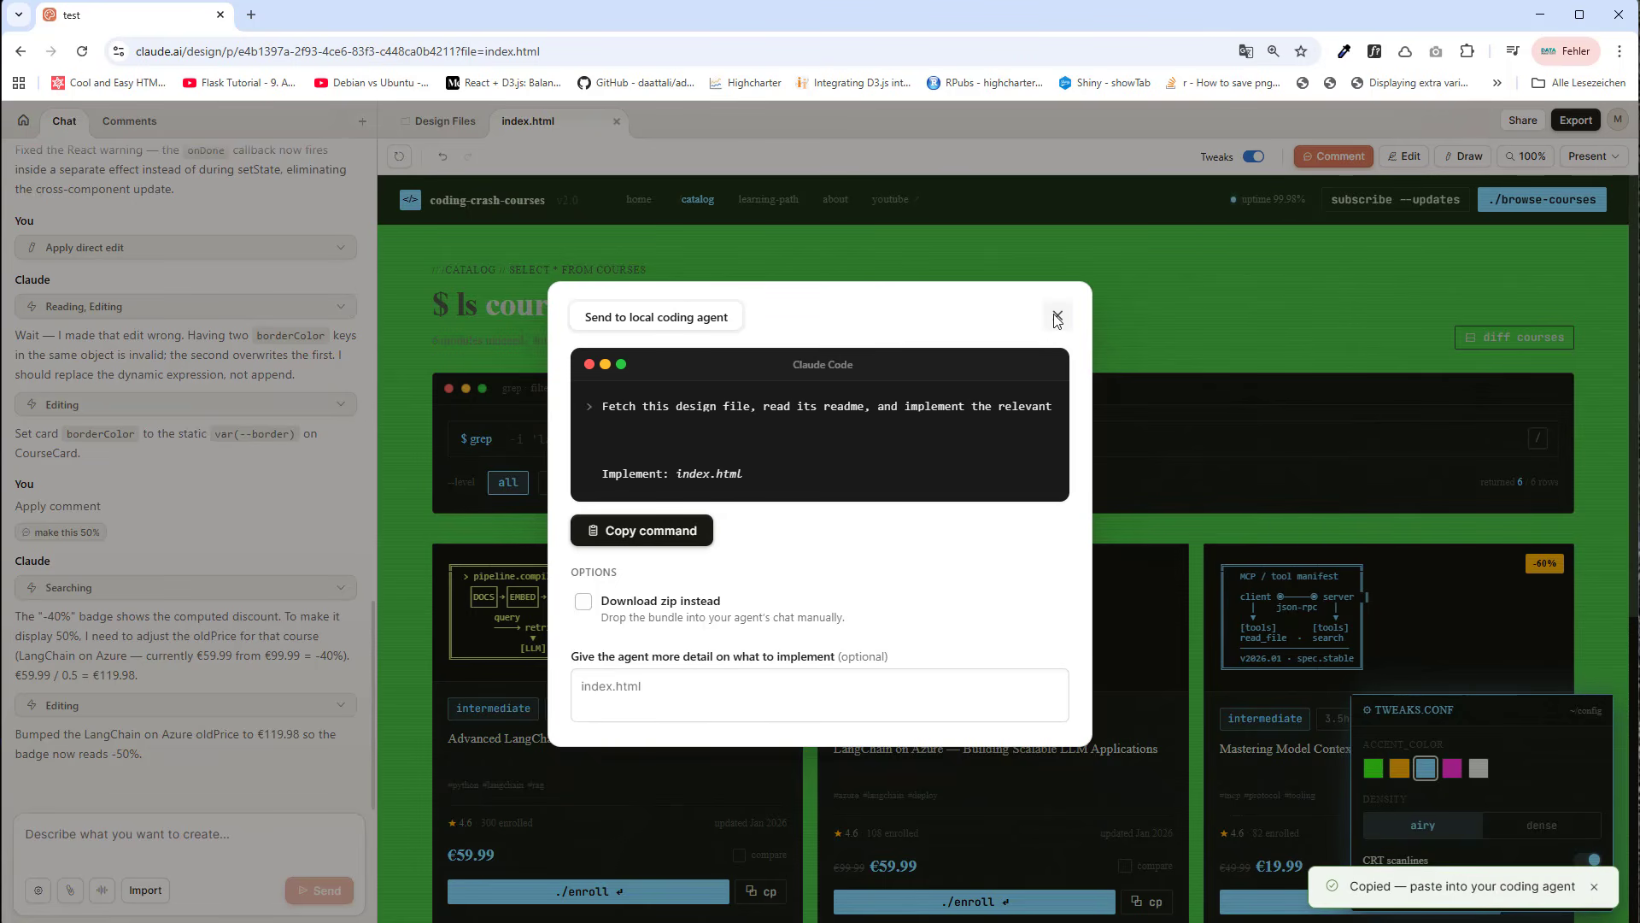
Step: Switch to VS Code, paste the handoff command into Claude Code, set the mode to Bypass permissions and submit it
key("alt+Tab")
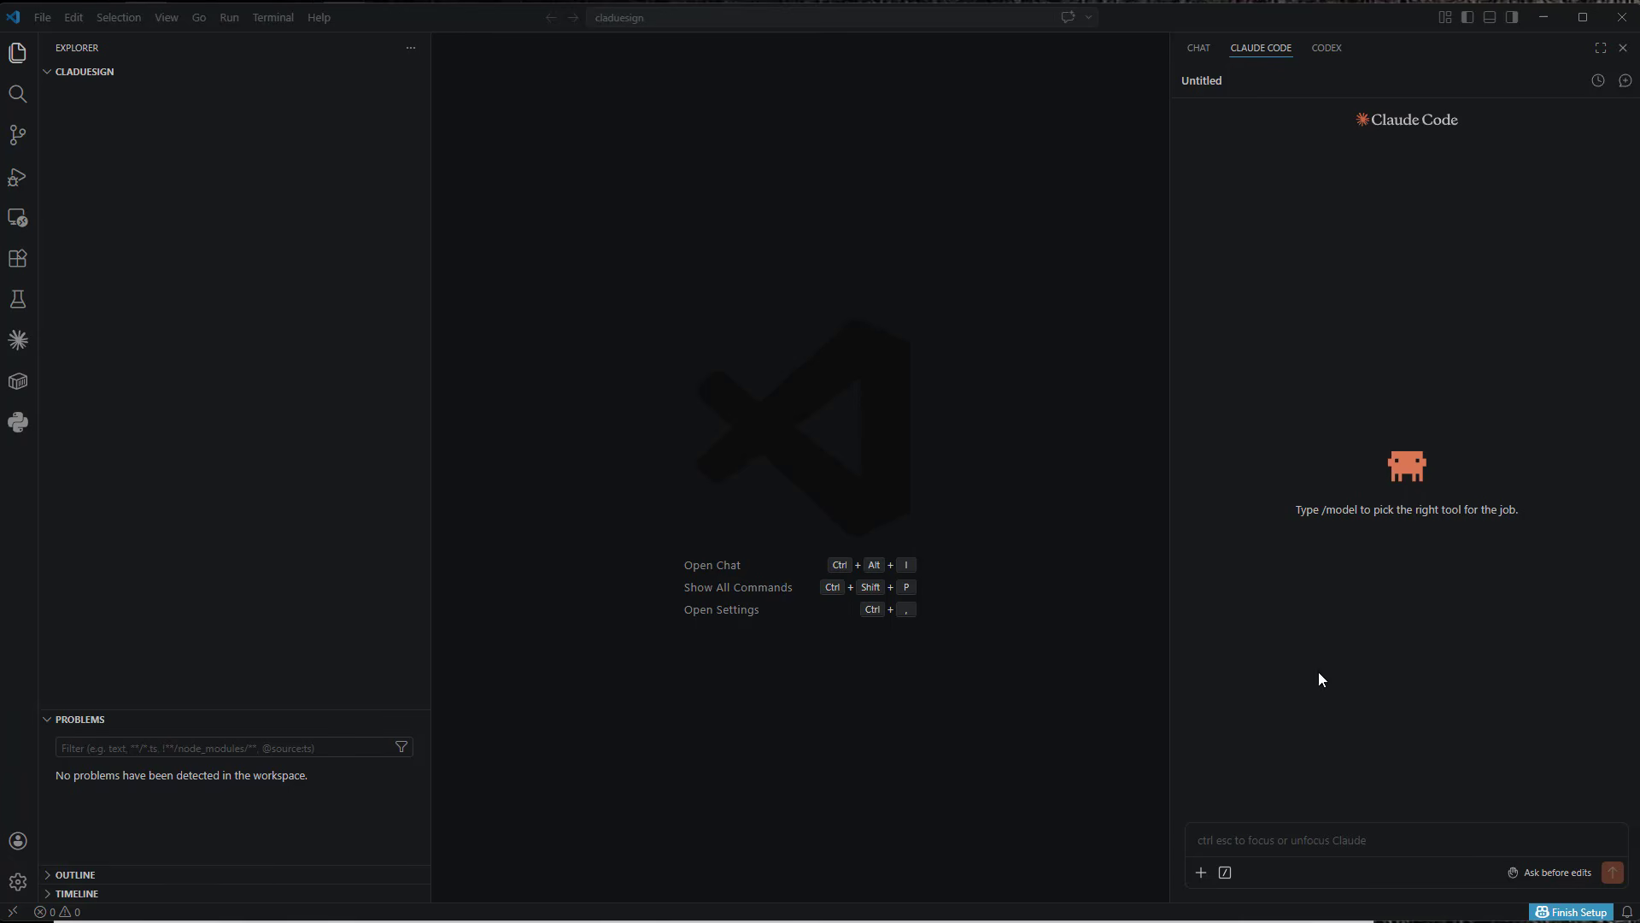
left_click(1338, 833)
key("ctrl+v")
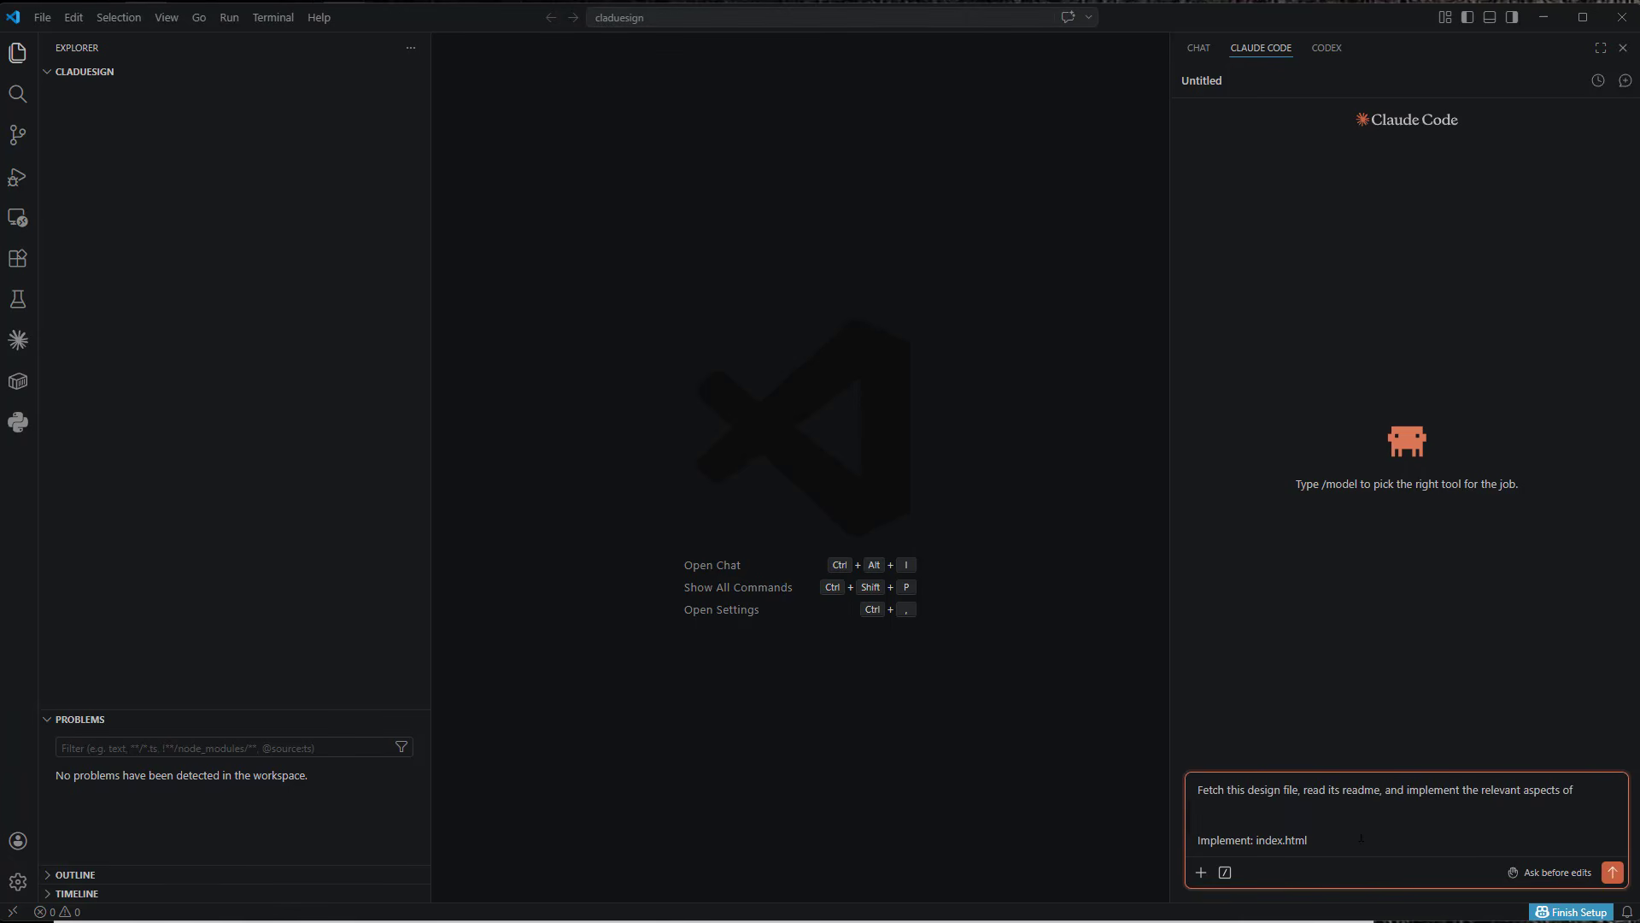
key("ctrl+a")
left_click(1550, 872)
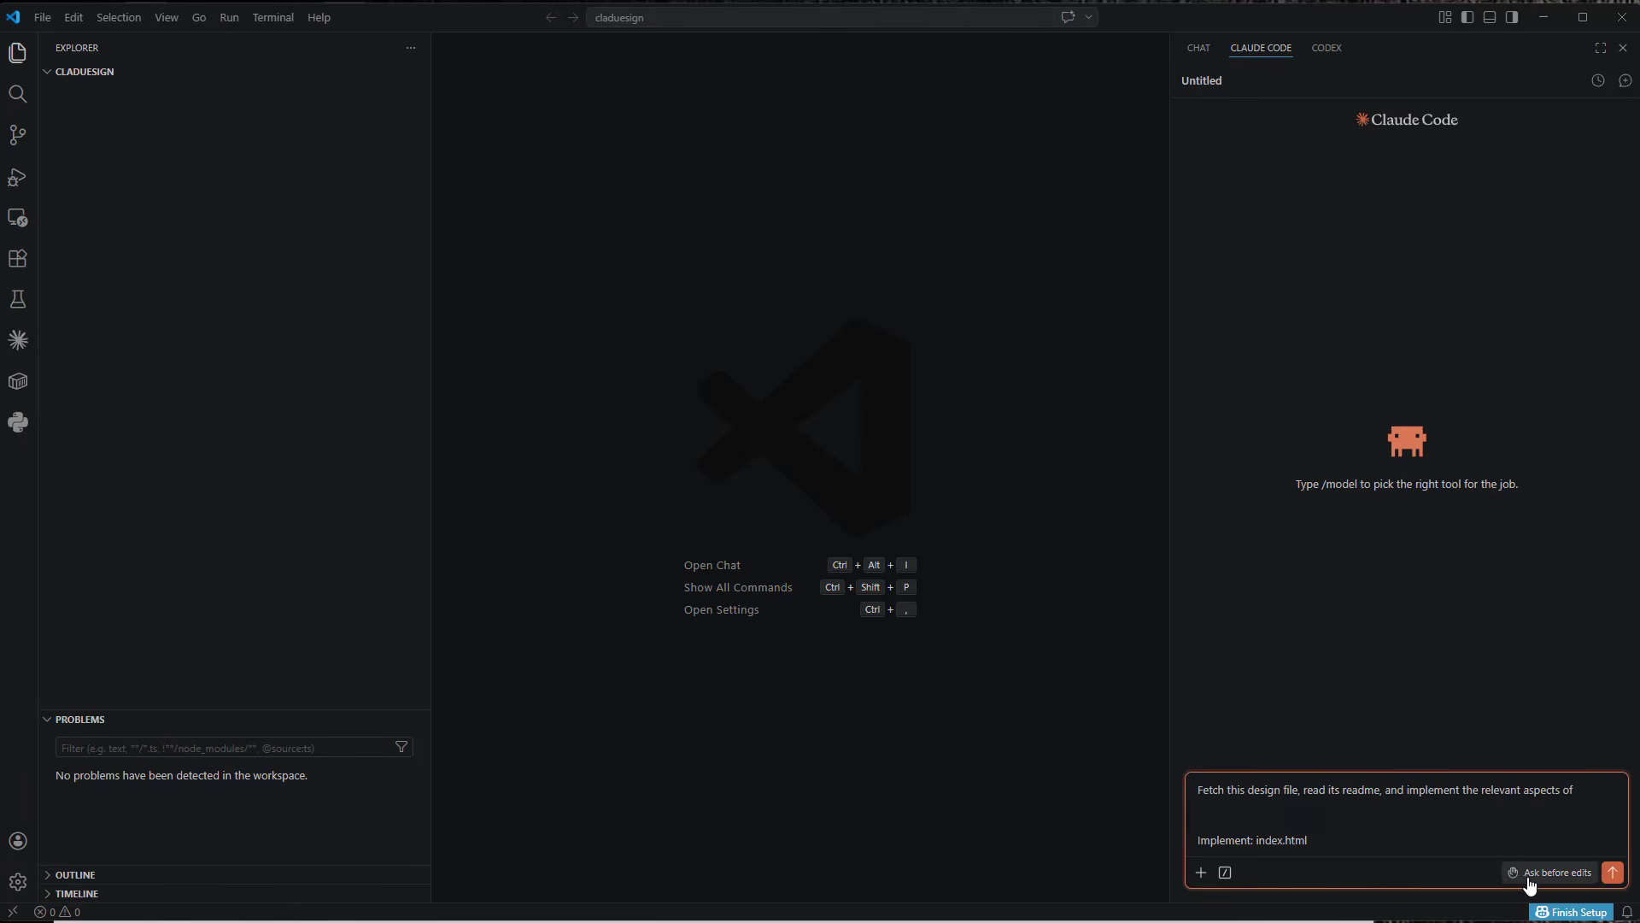
left_click(1435, 787)
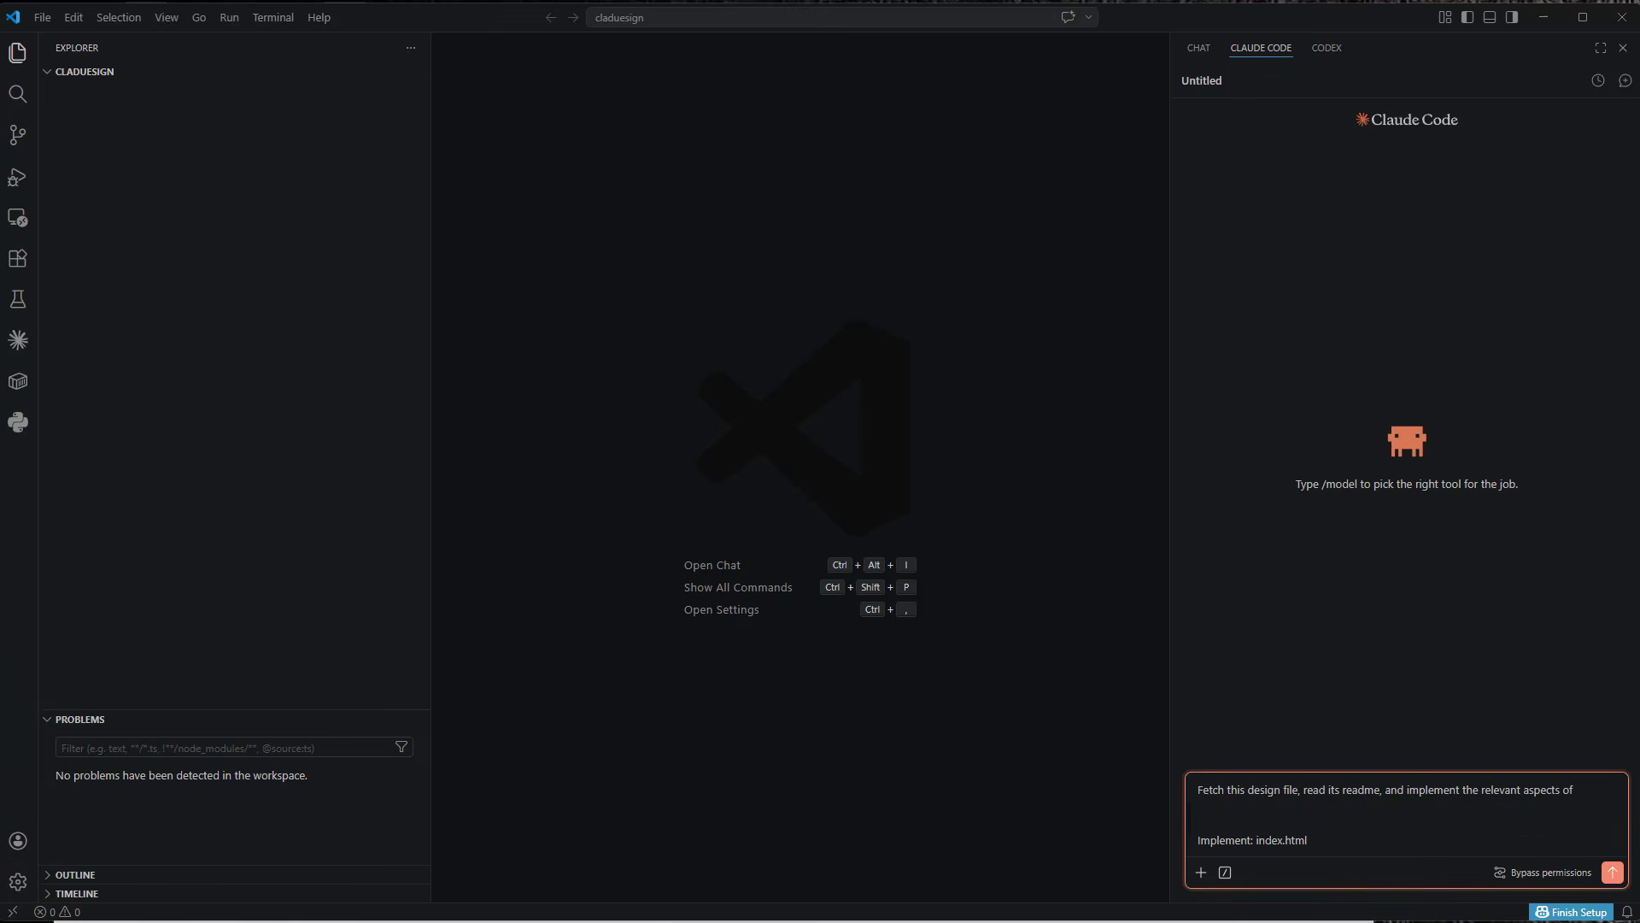
left_click(1612, 872)
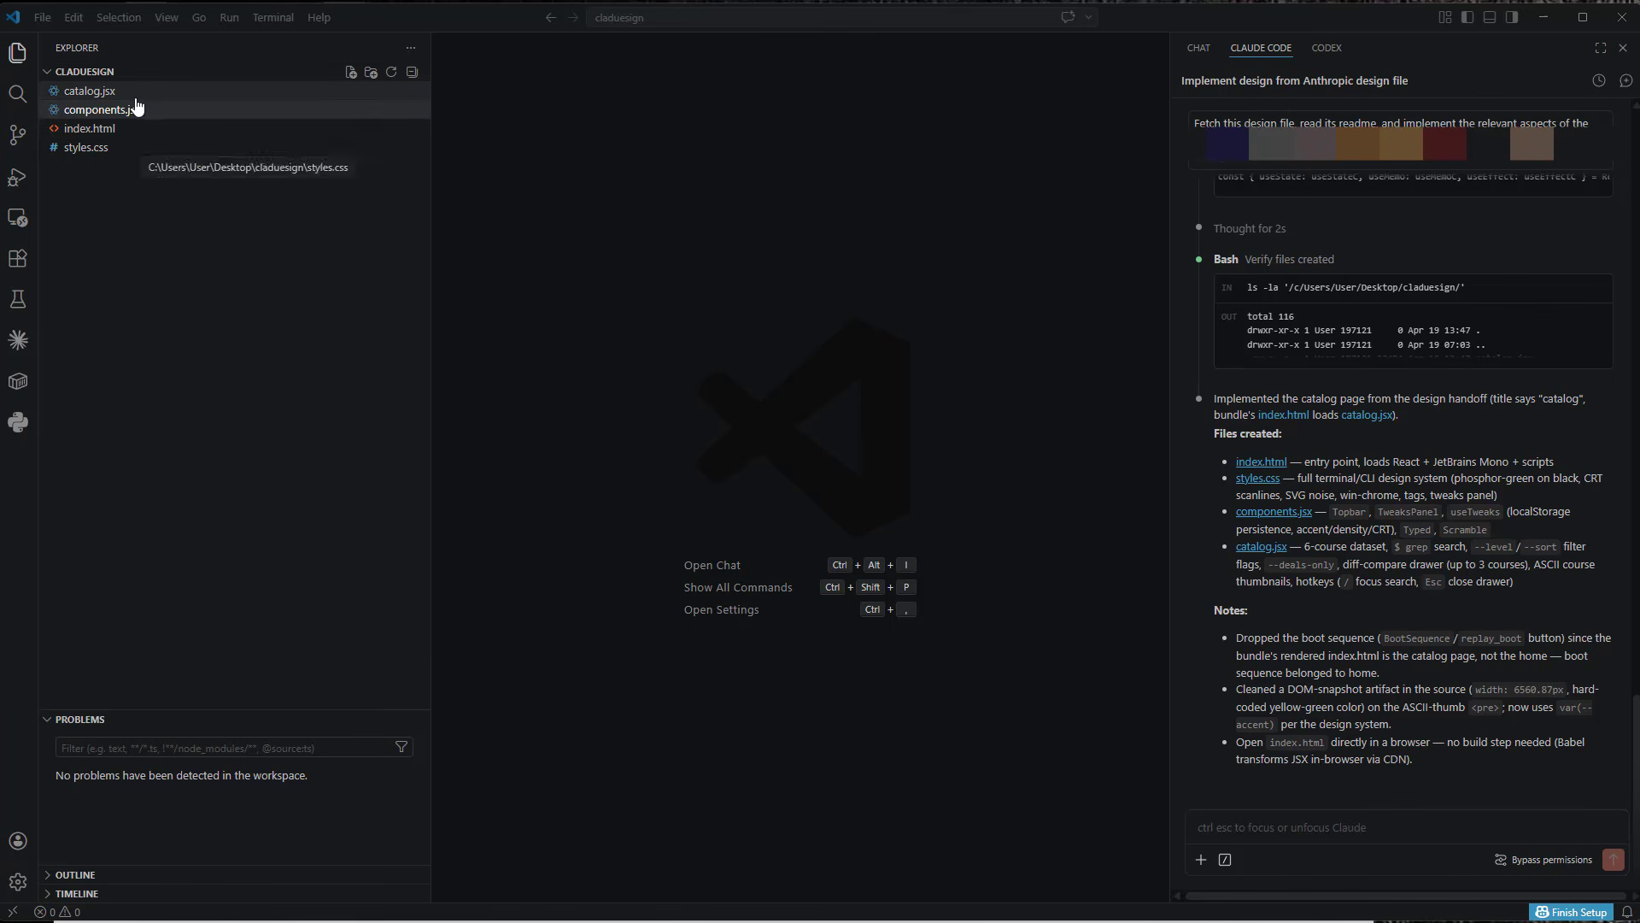
Step: View the generated components.jsx in the editor and open the claduesign folder's index.html in Chrome
left_click(187, 109)
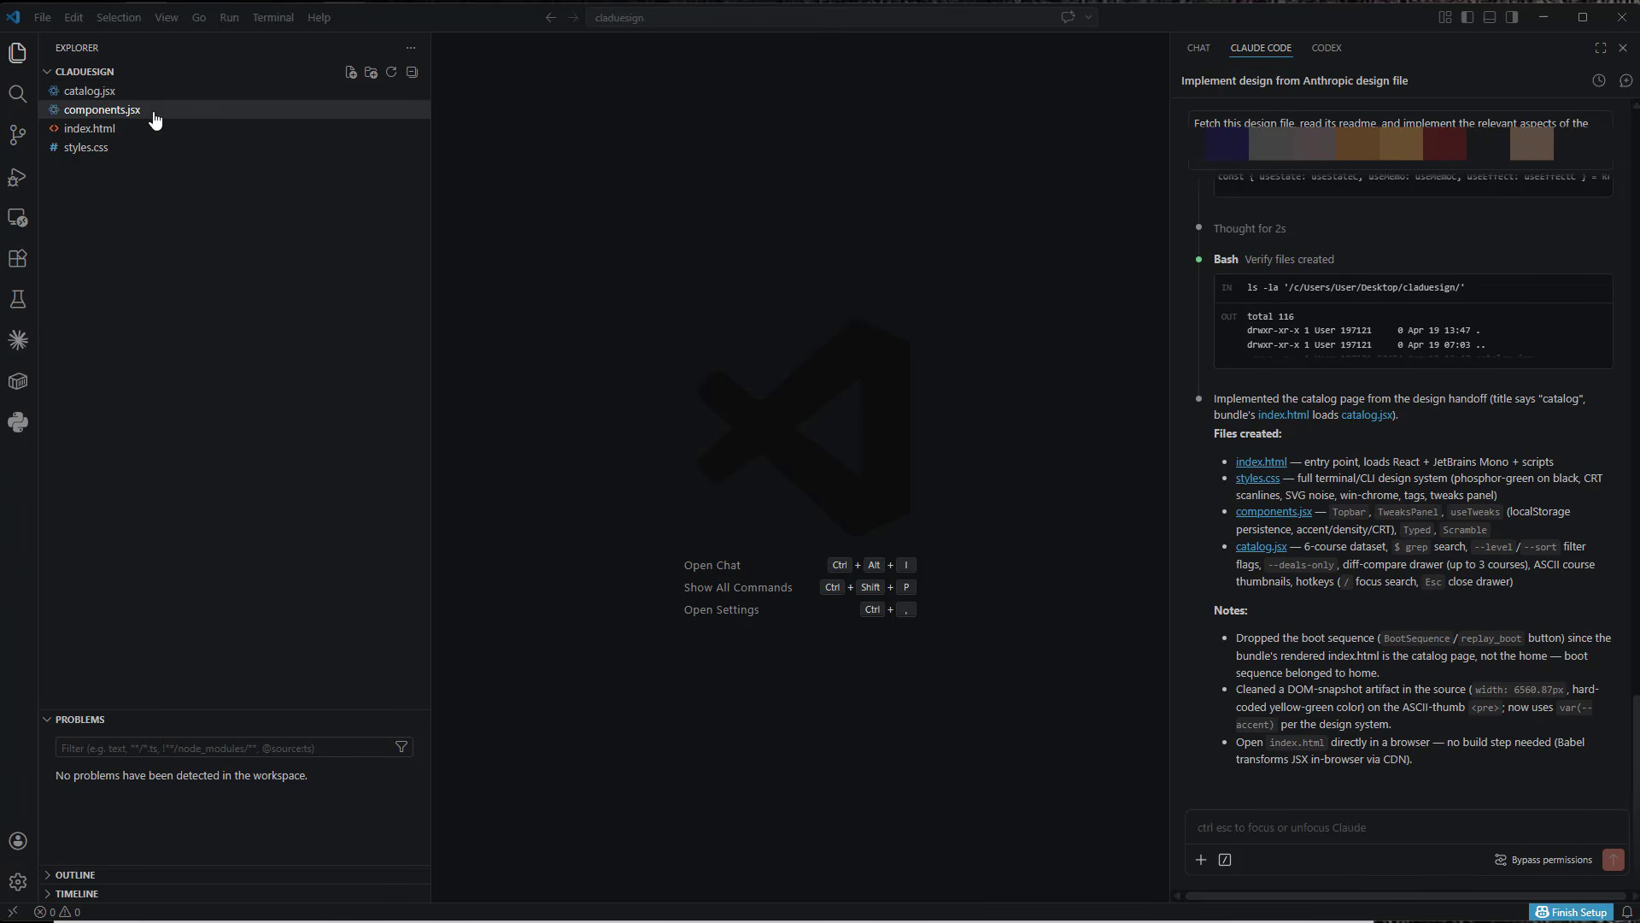
left_click(1239, 741)
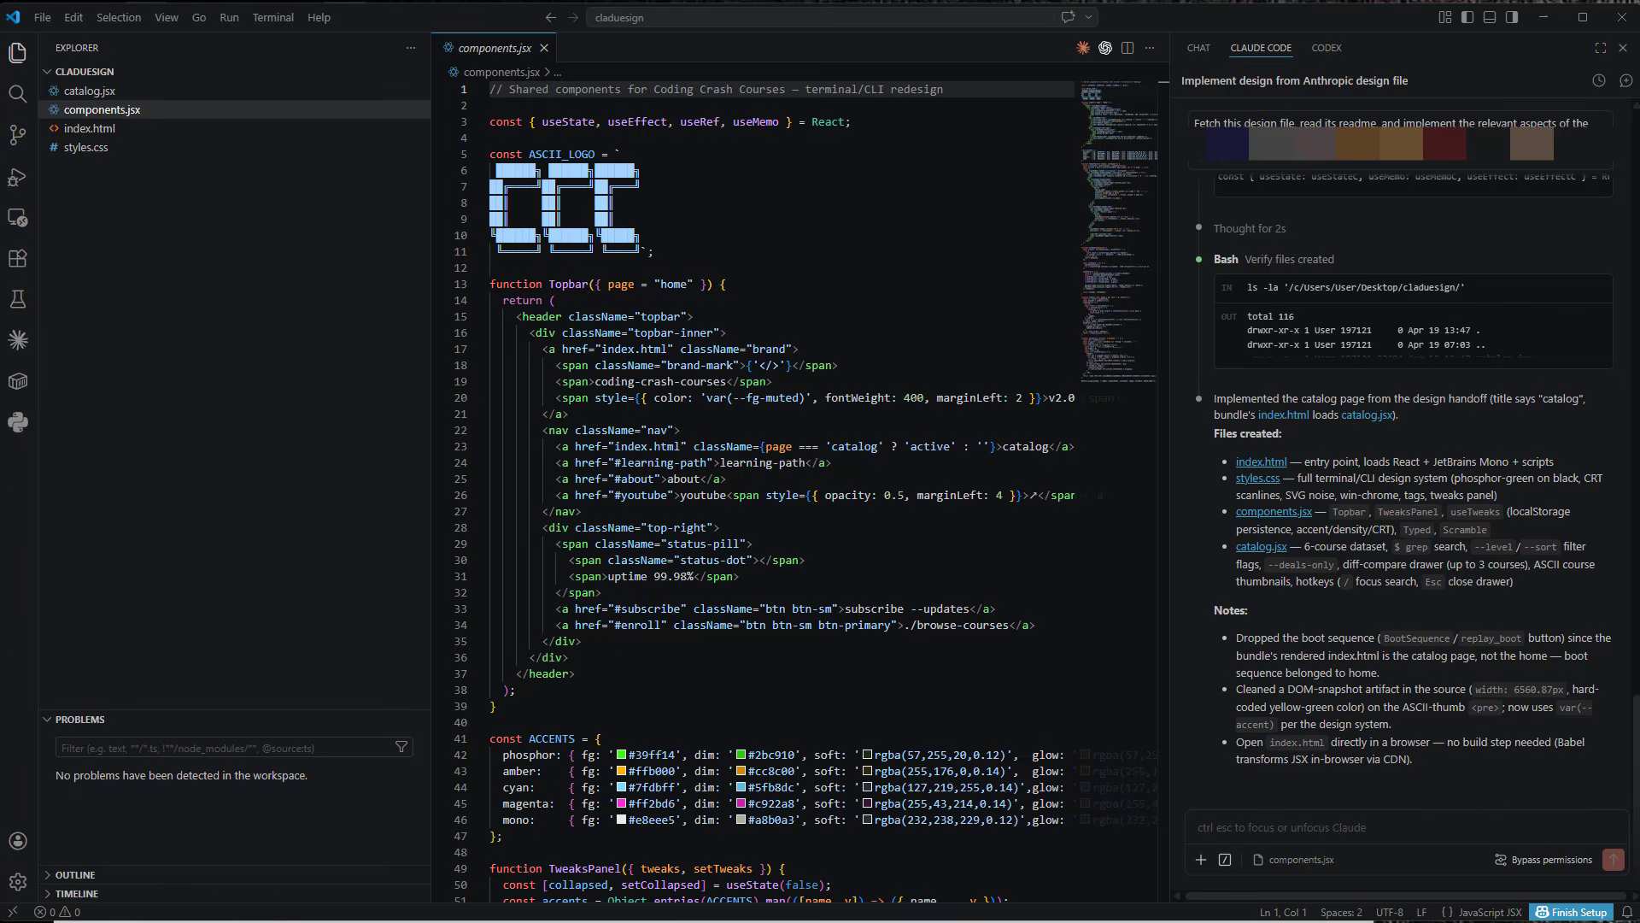
left_click(801, 921)
double_click(348, 471)
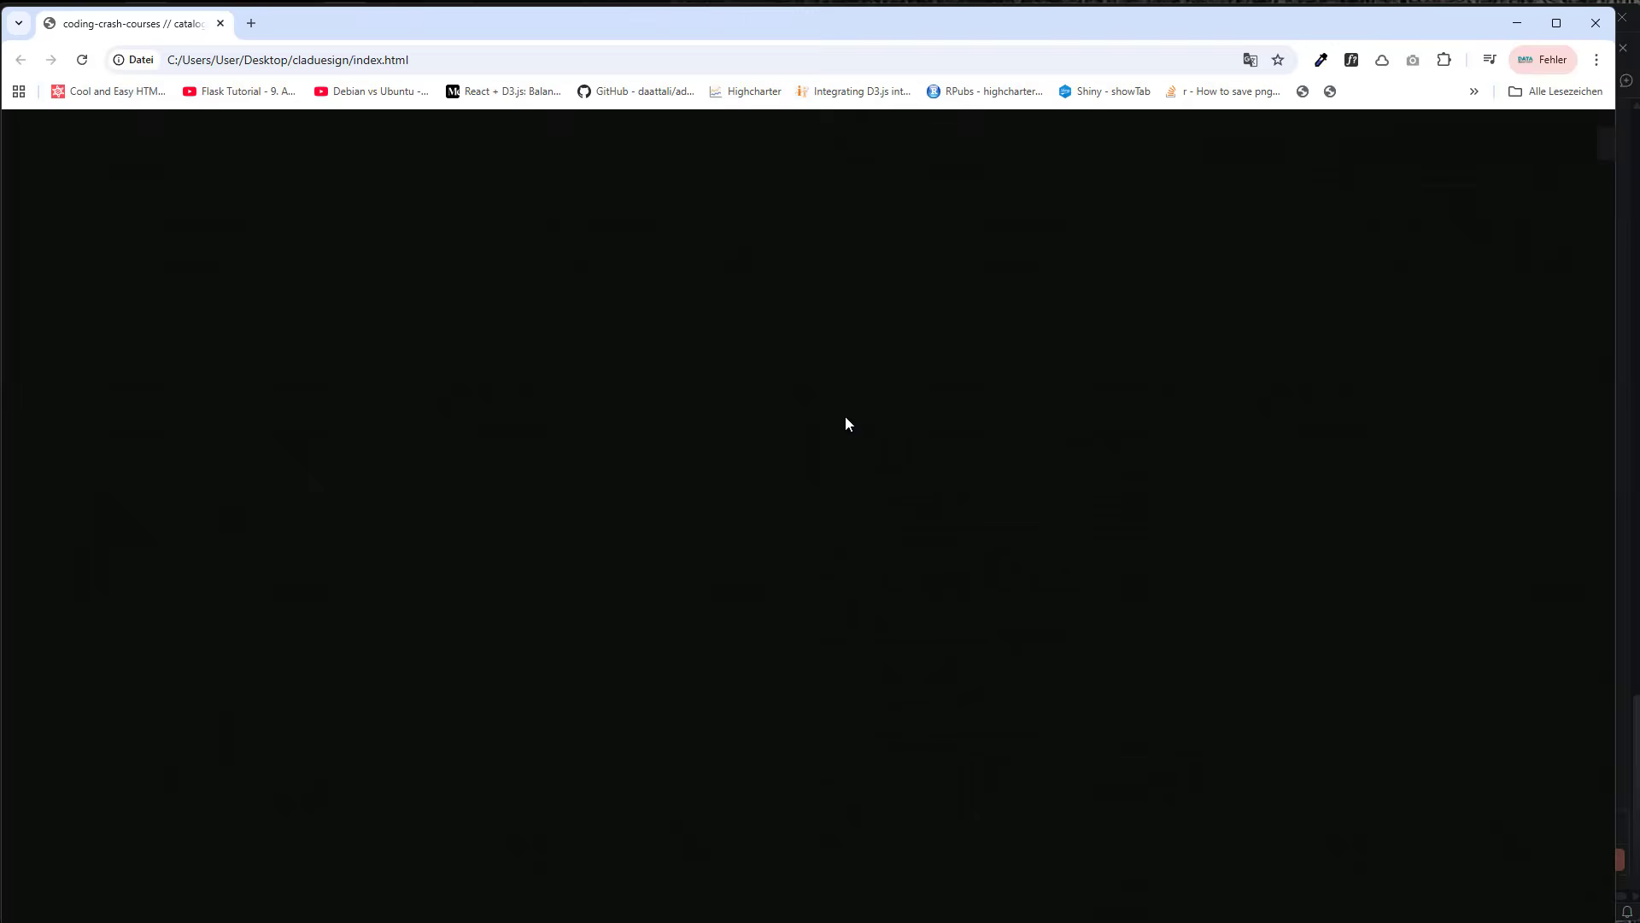
Step: Inspect the blank page and copy all messages from the DevTools console
right_click(846, 419)
left_click(911, 752)
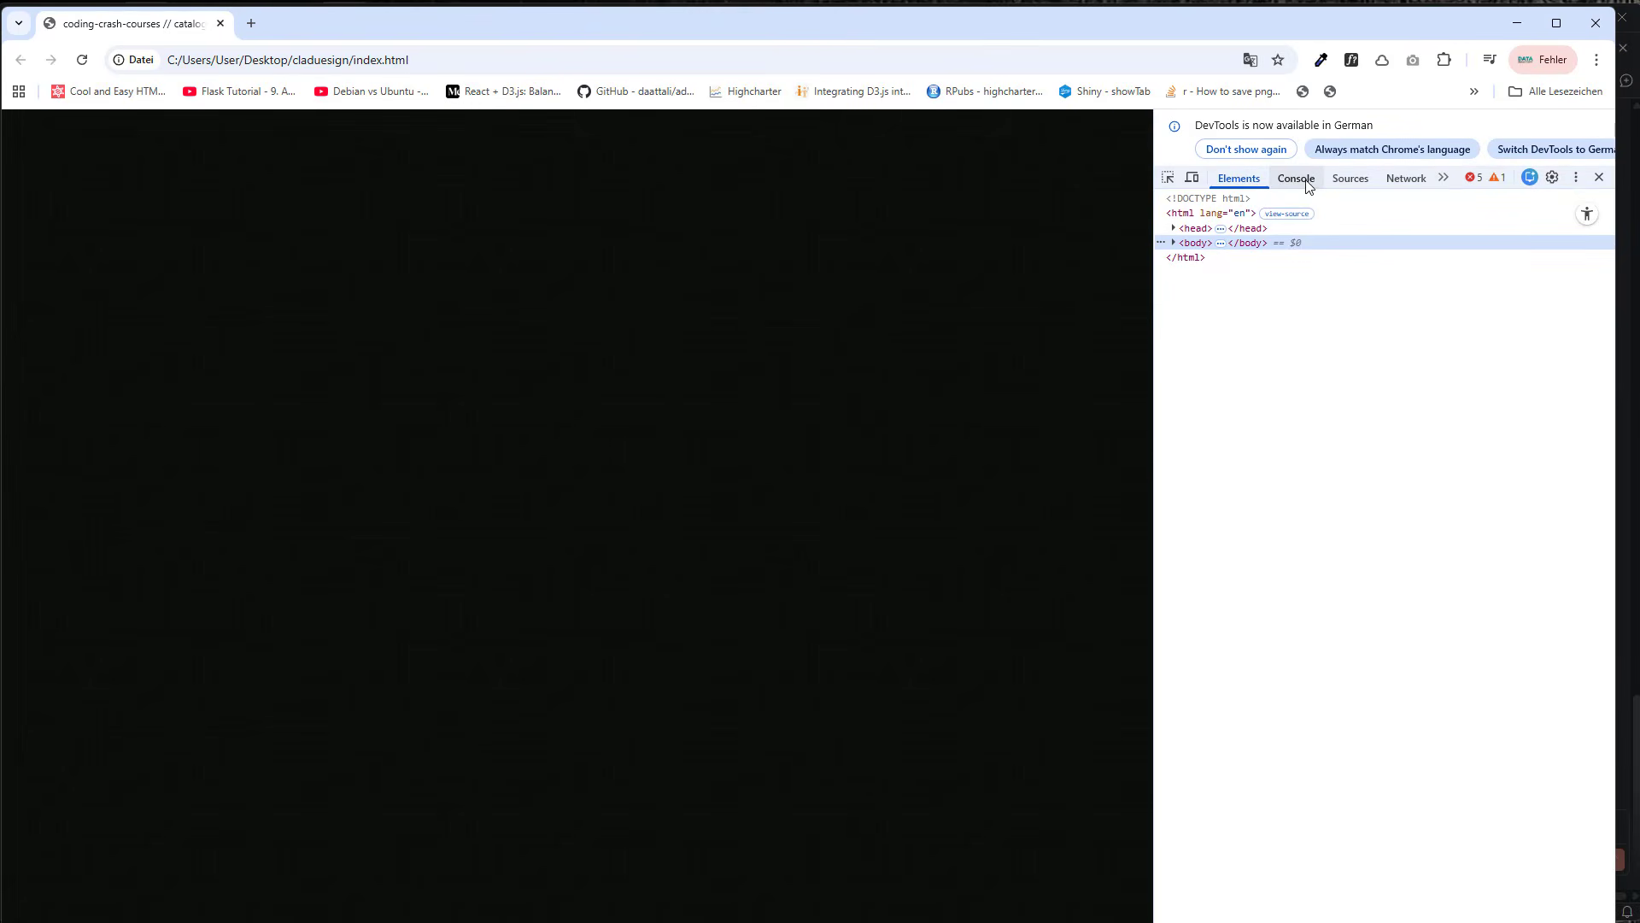
left_click(1307, 184)
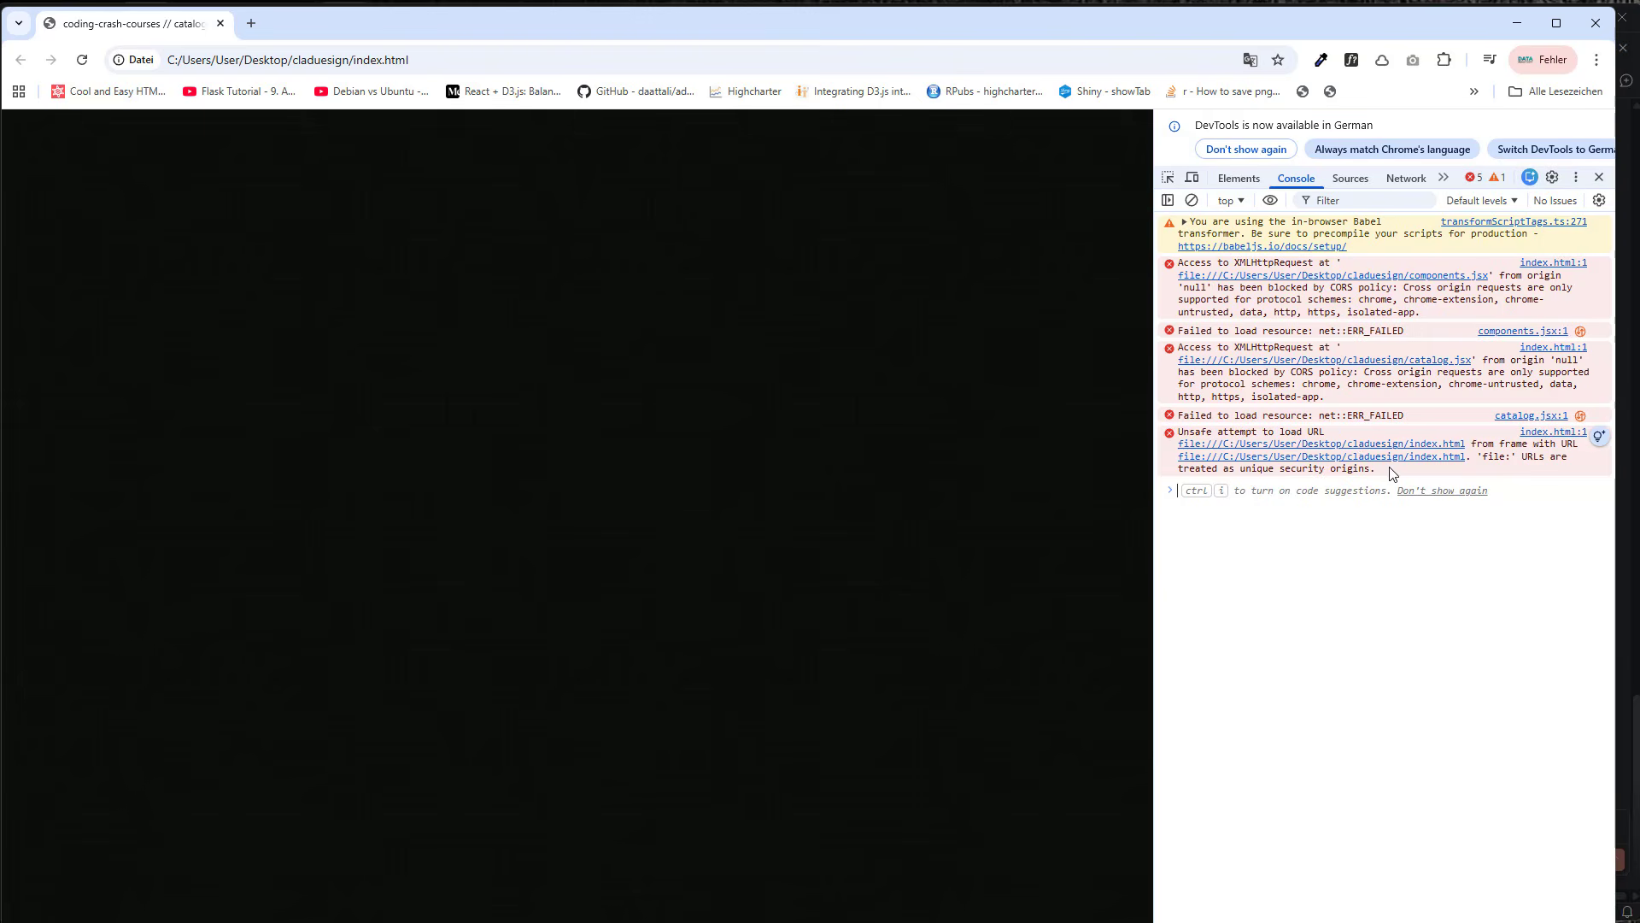
left_click_drag(1391, 472, 1444, 45)
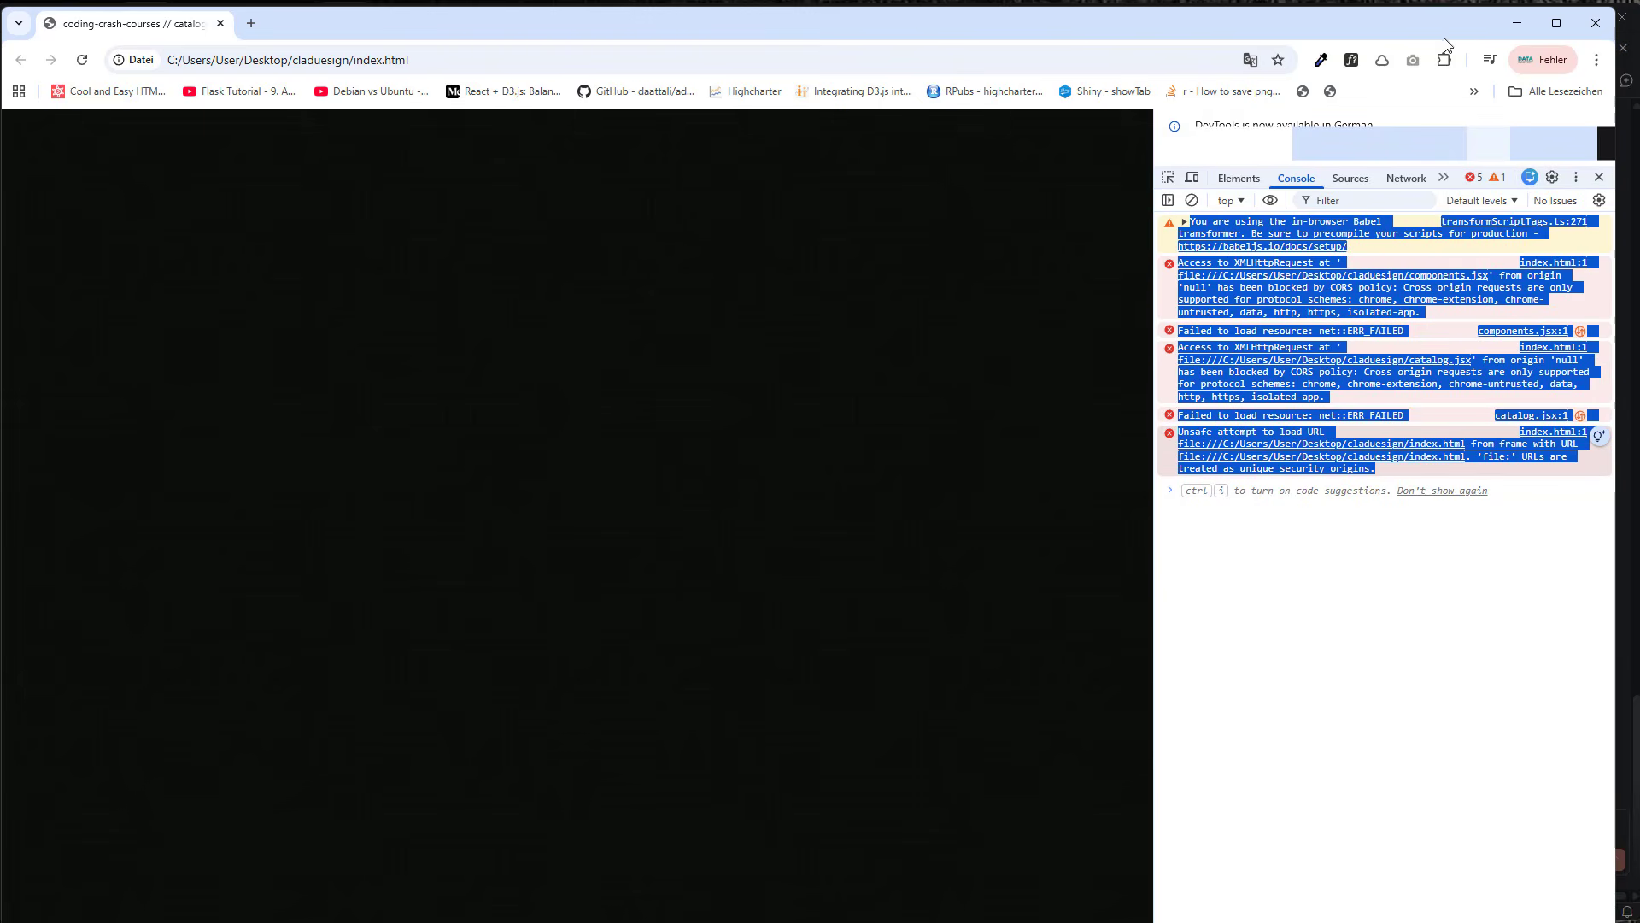
Step: Return to VS Code and submit the copied console errors to Claude Code for fixing
left_click(1517, 23)
left_click(1270, 286)
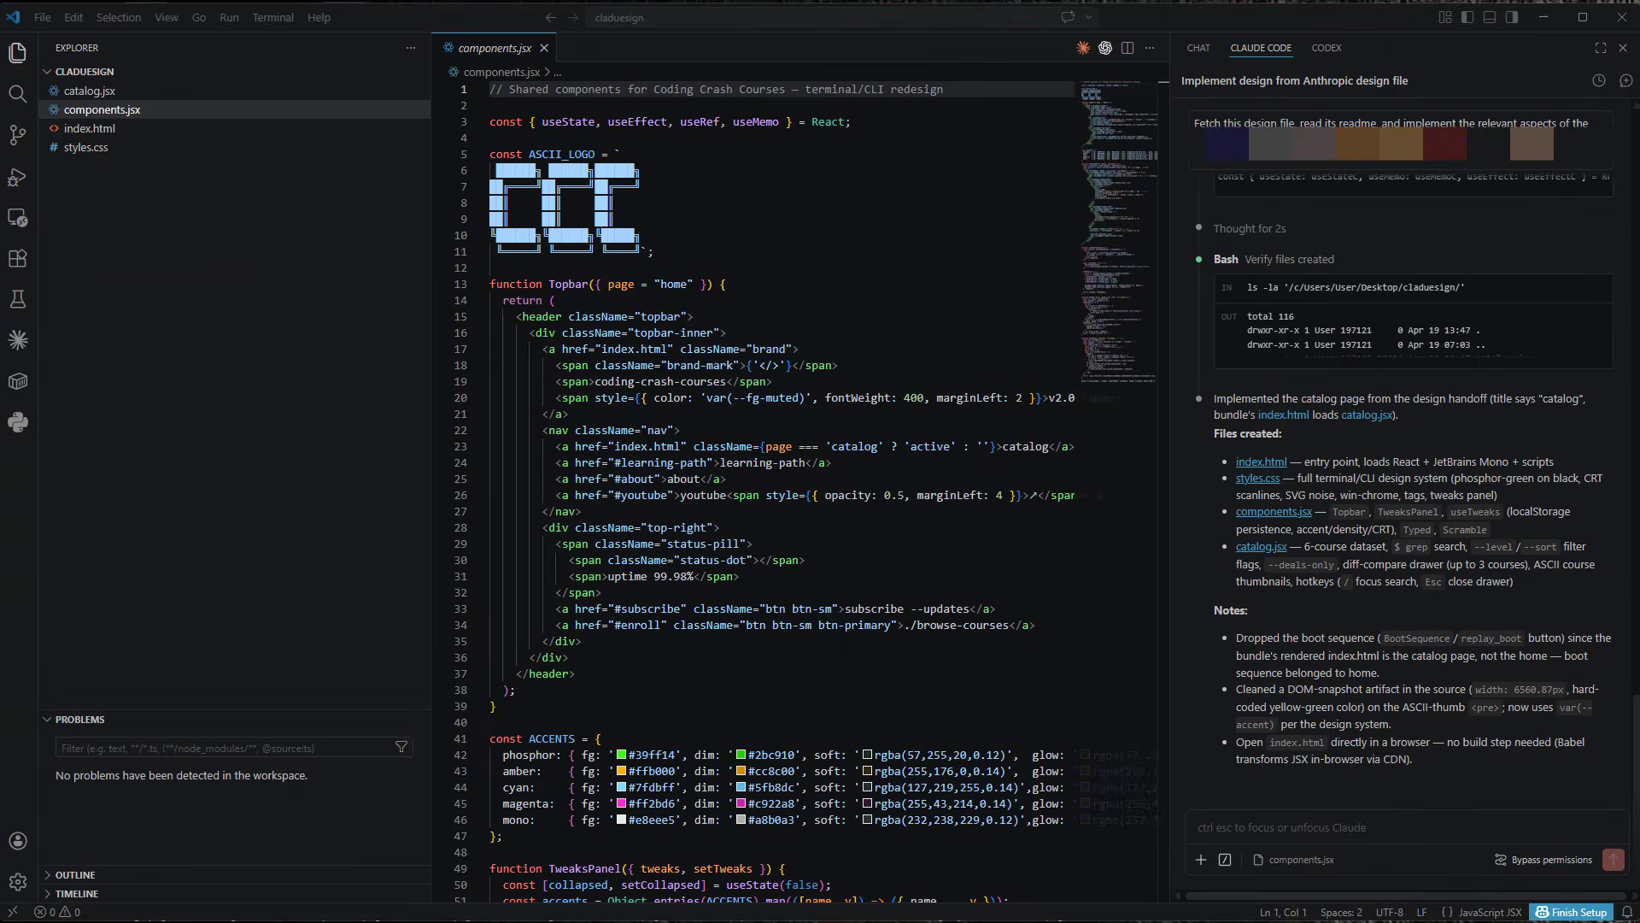
left_click(1365, 832)
key("ctrl+v")
key("Return")
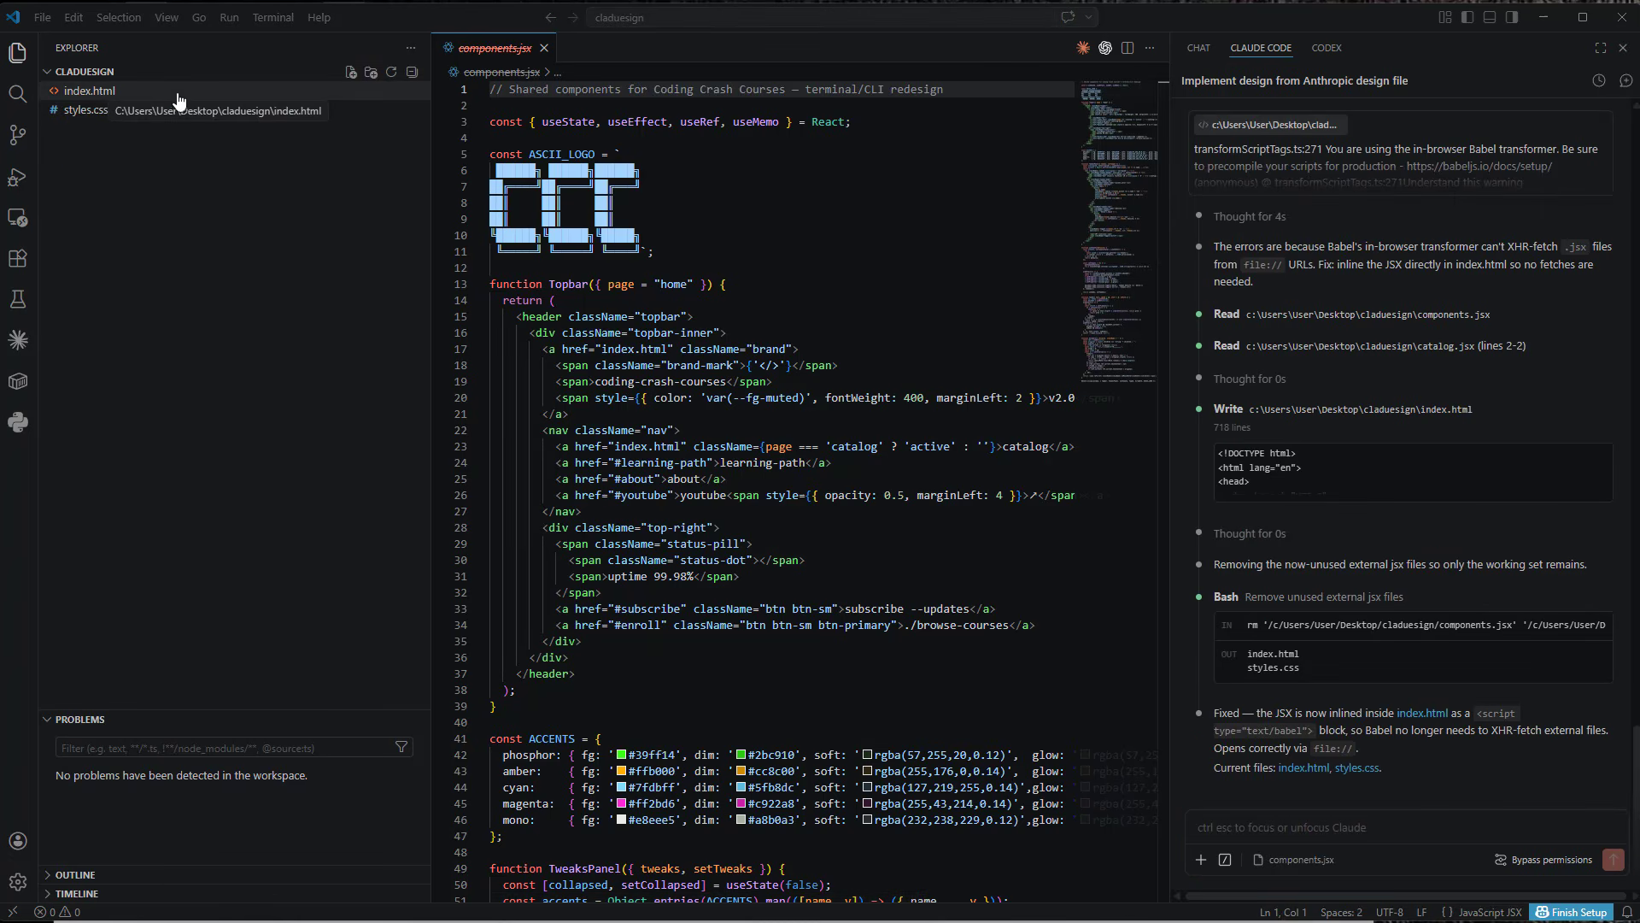
Step: Close the components.jsx editor and check the fixed index.html catalog page in Chrome
left_click(545, 49)
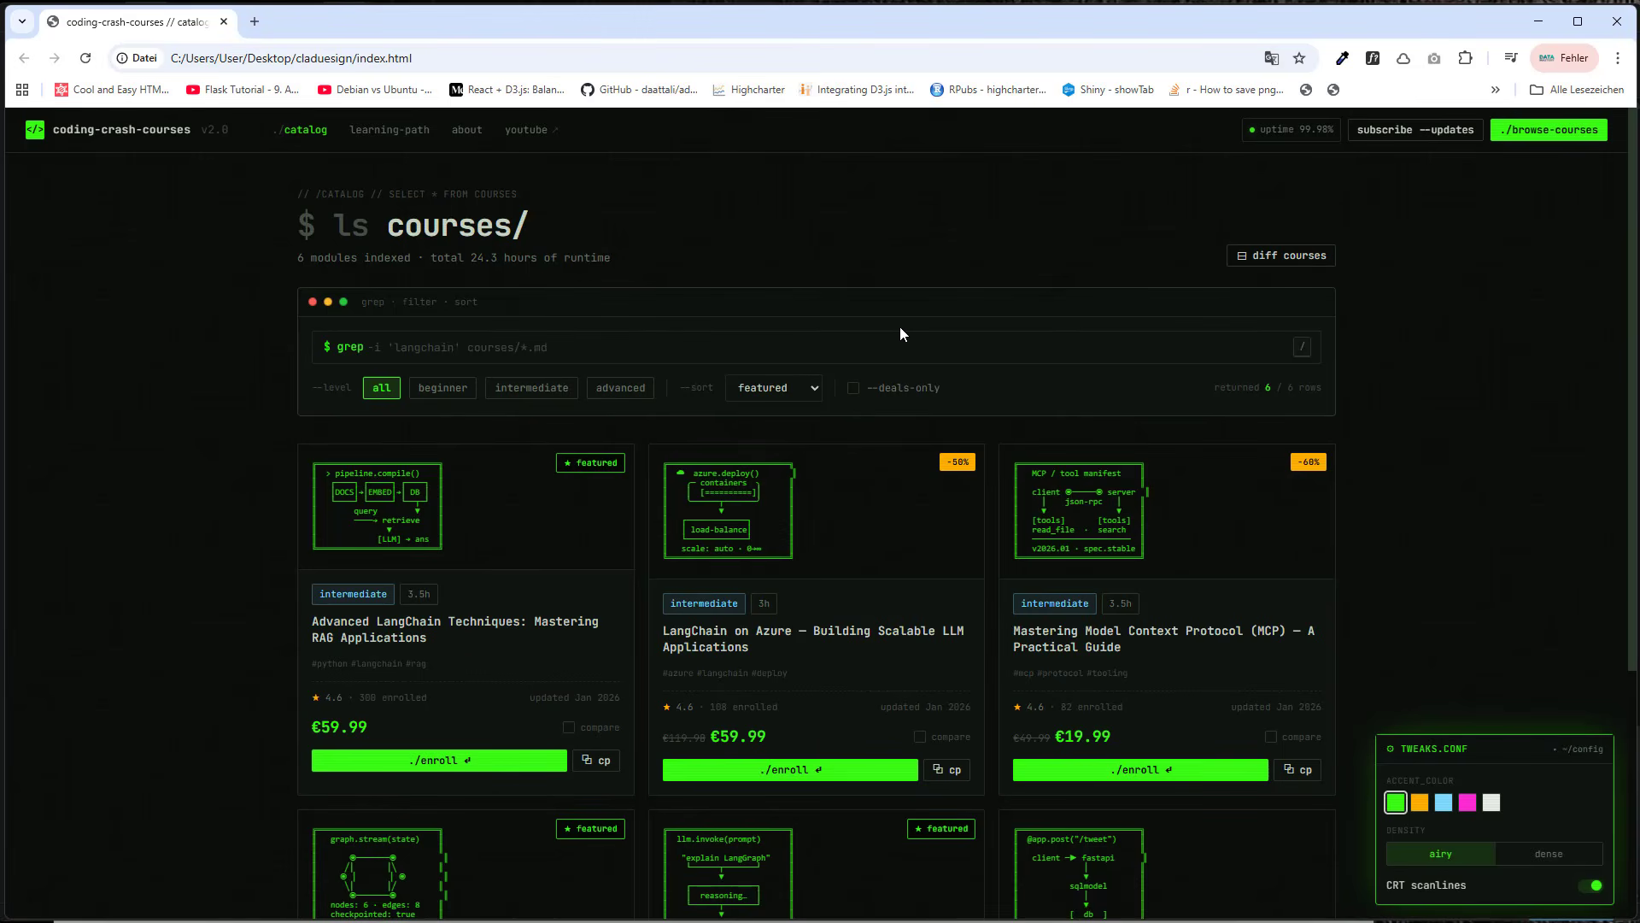
scroll(752, 281, "down", 1)
scroll(745, 280, "up", 1)
left_click(1539, 21)
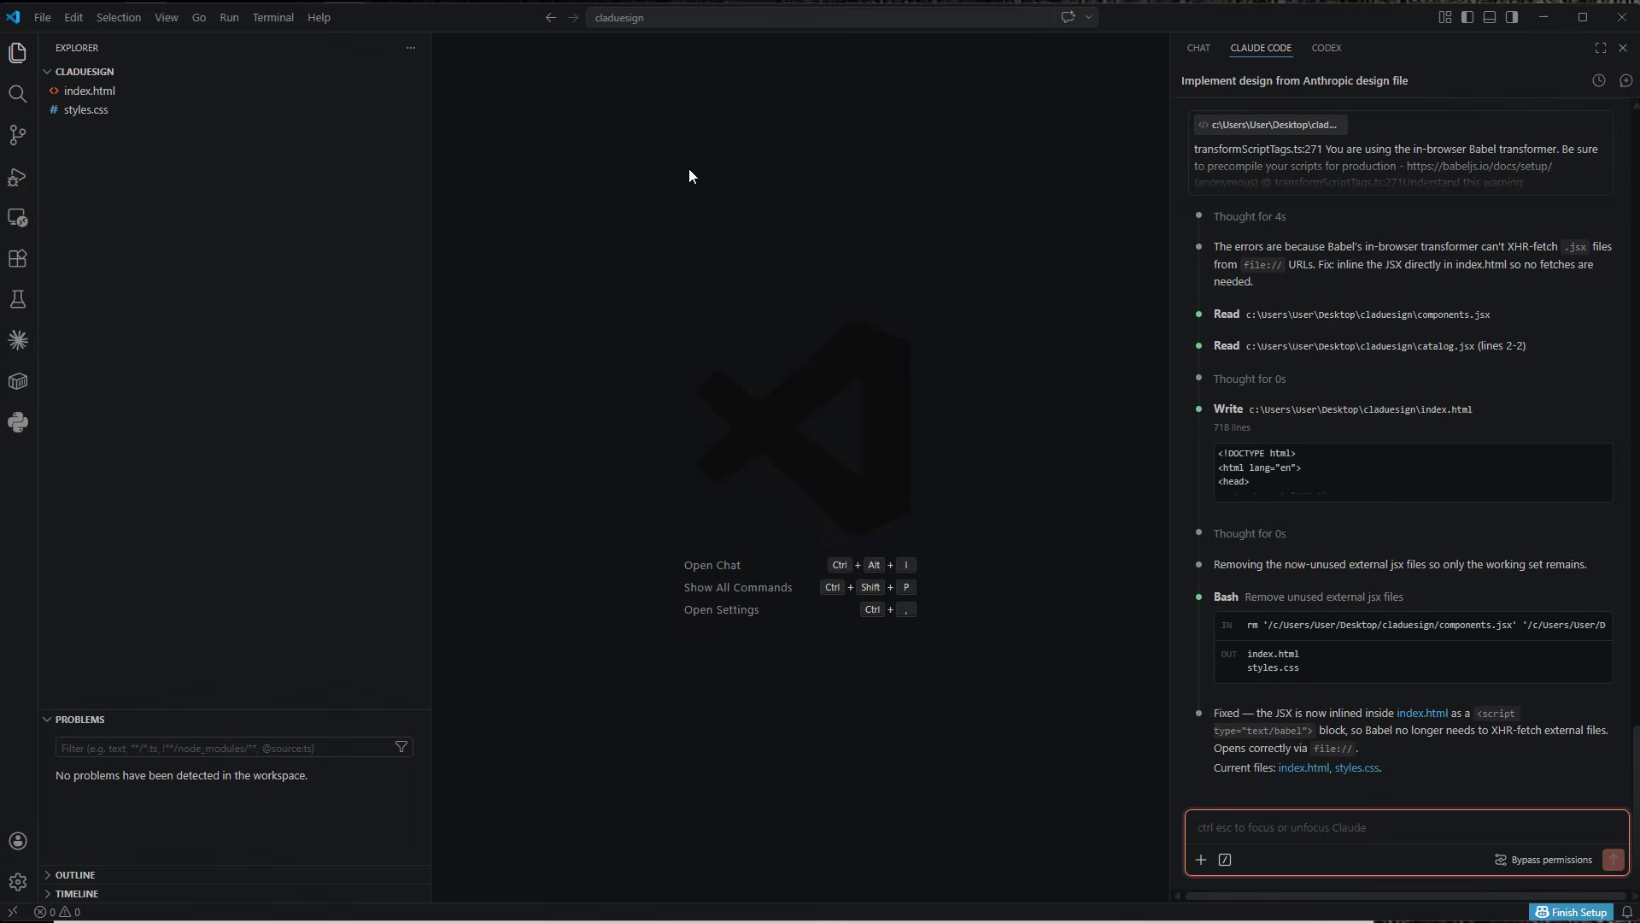
Step: Open index.html in VS Code and examine its head, external script includes and shared components
left_click(132, 96)
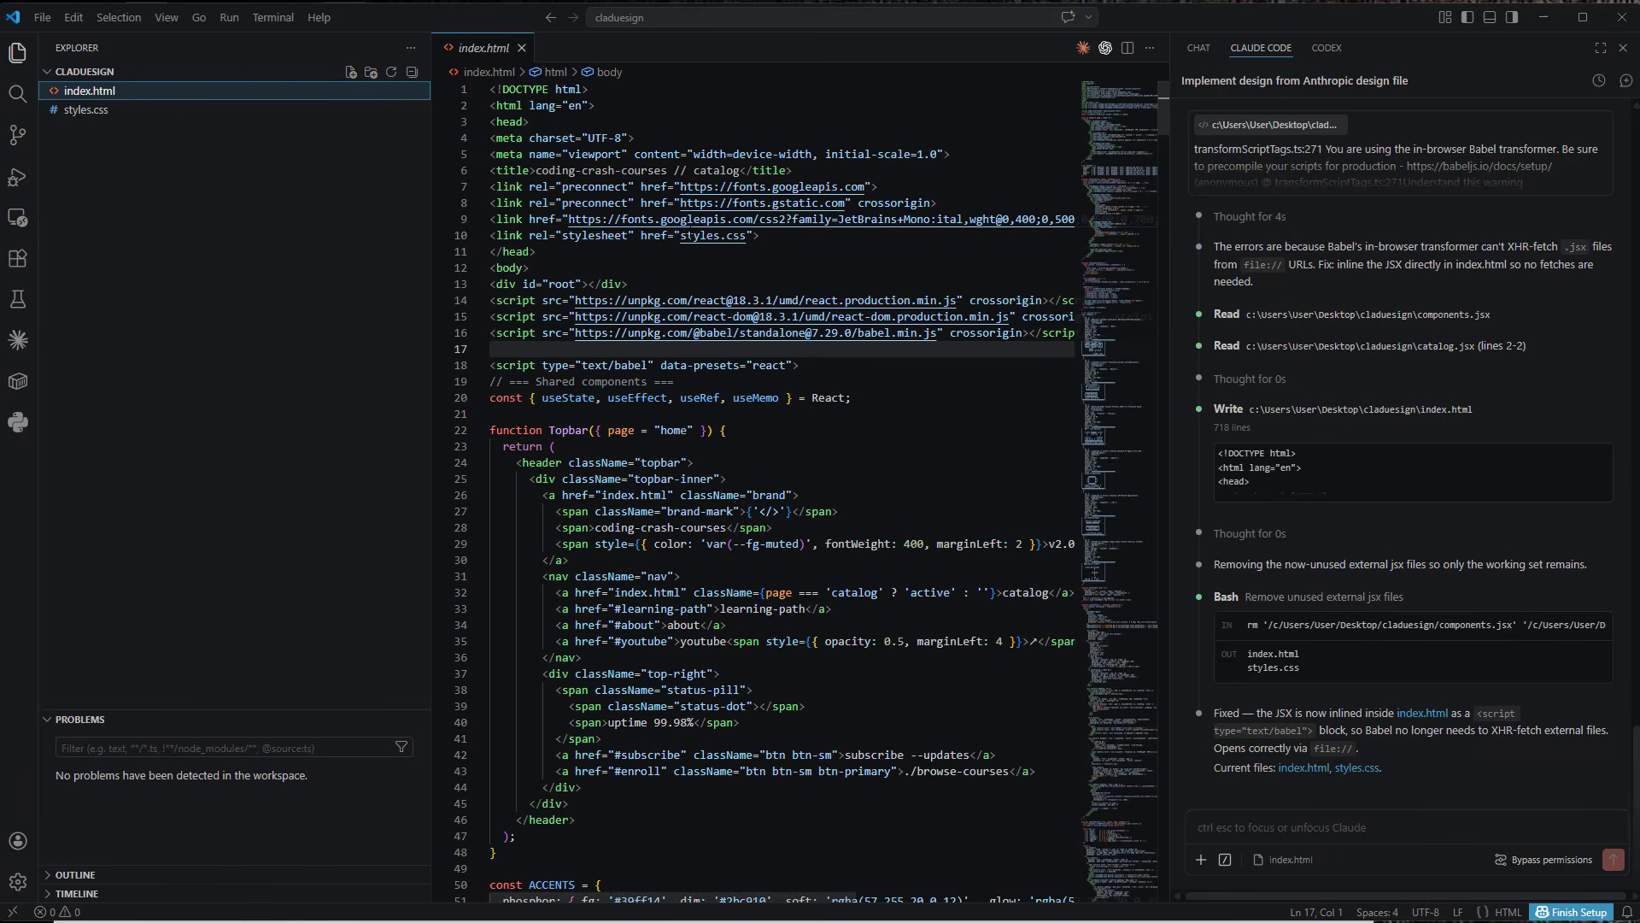
scroll(743, 222, "down", 2)
scroll(724, 301, "up", 2)
left_click_drag(557, 350, 491, 256)
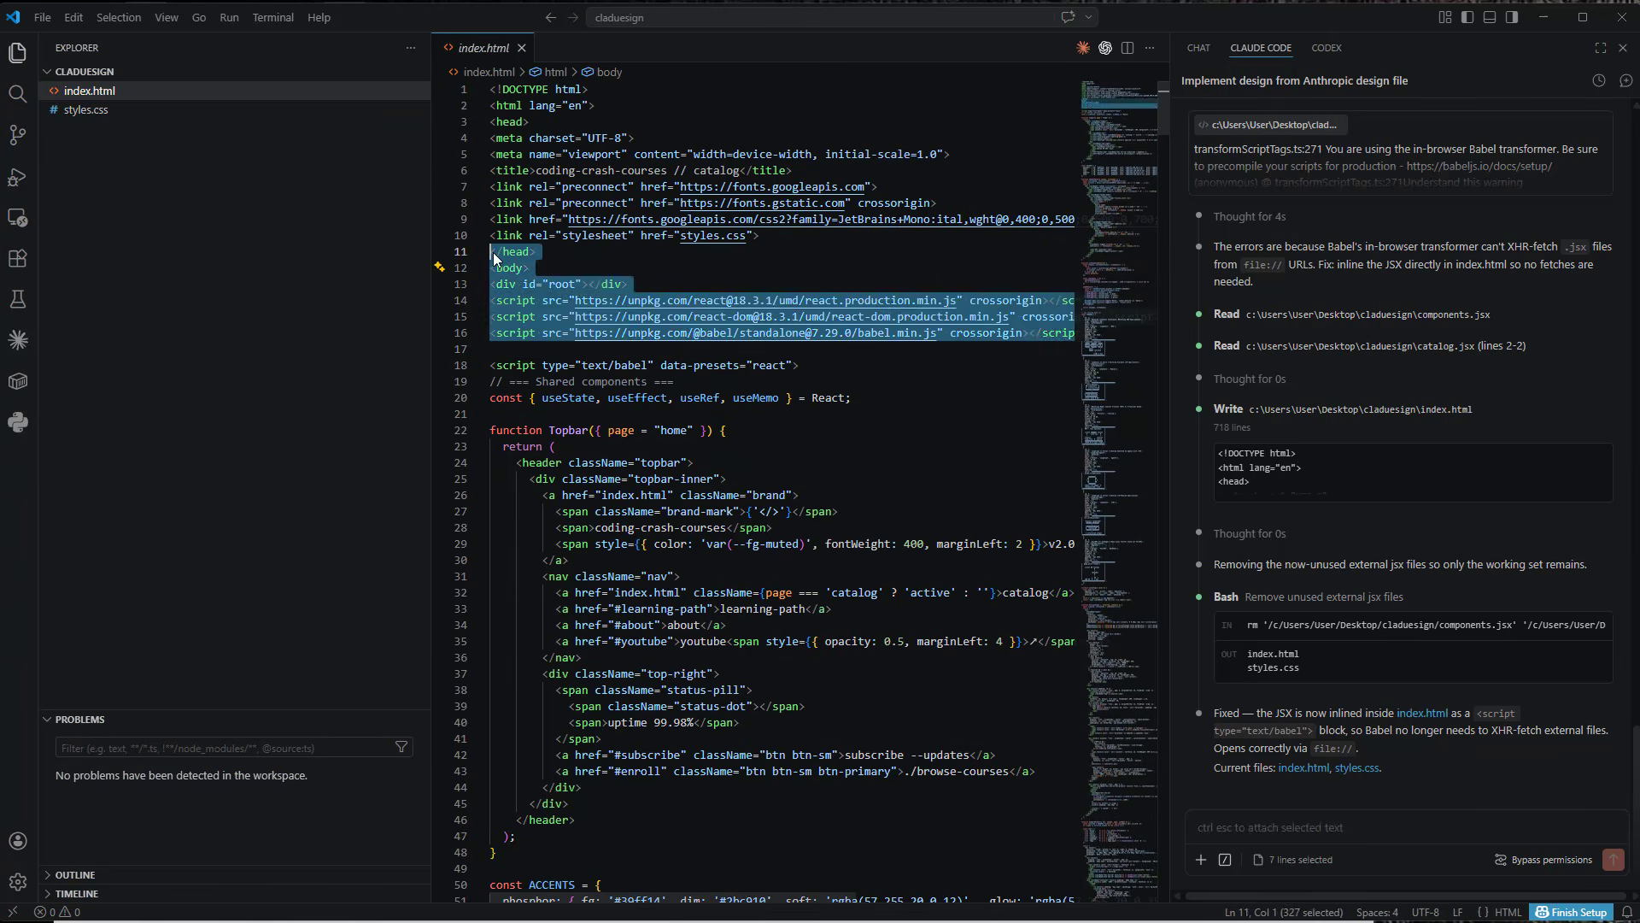
left_click(733, 236)
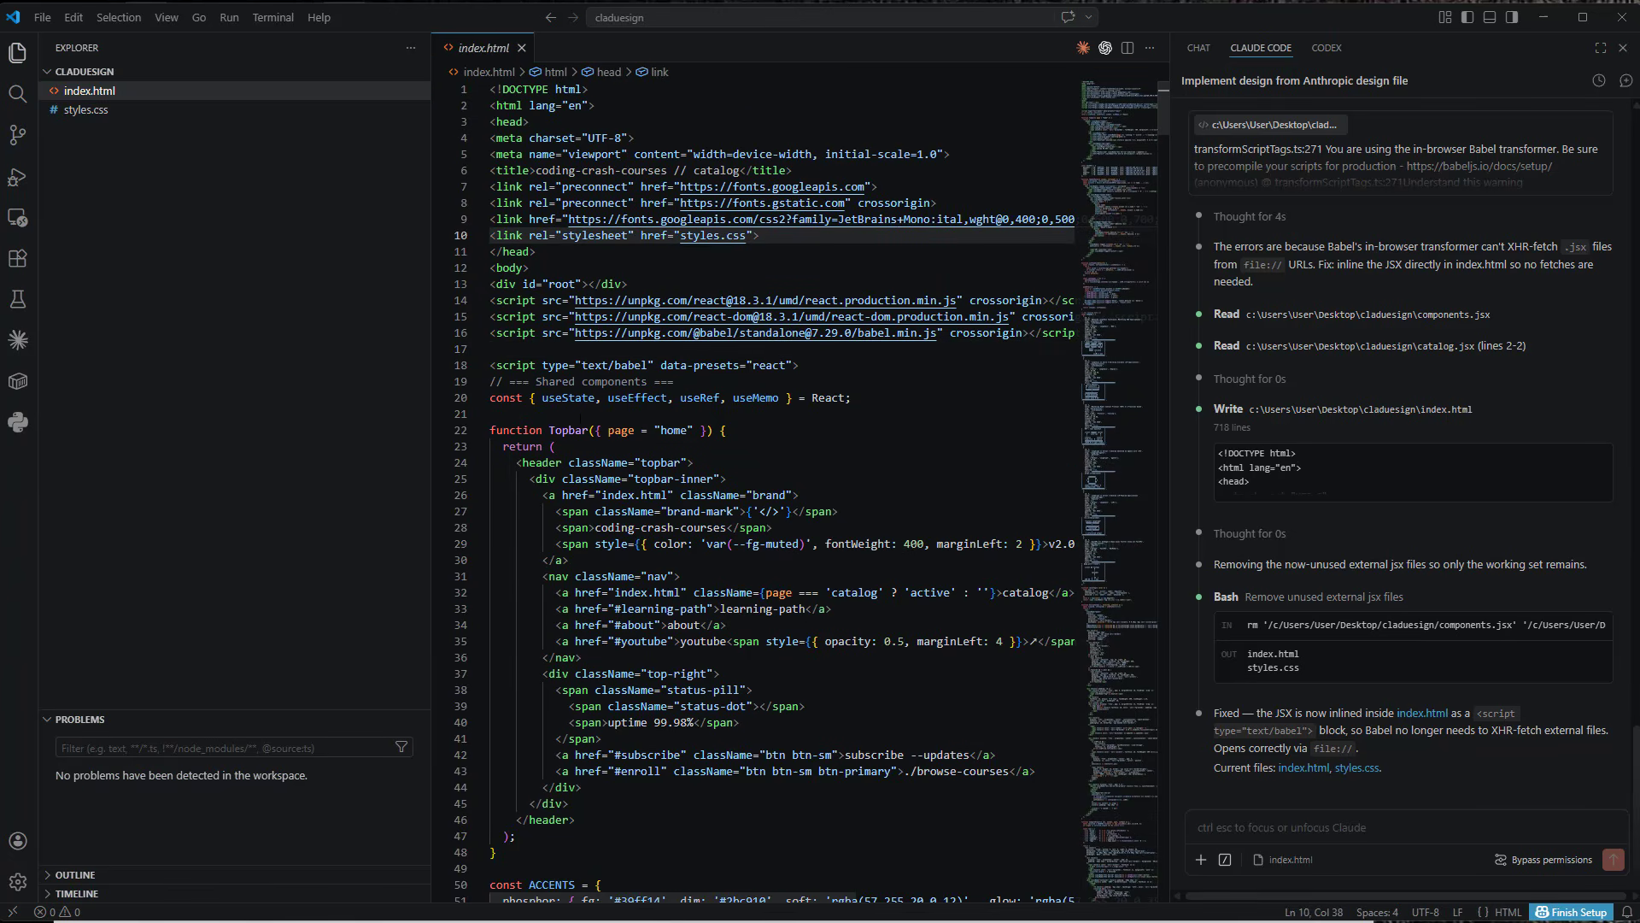
left_click(491, 413)
scroll(782, 487, "down", 5)
scroll(782, 487, "down", 4)
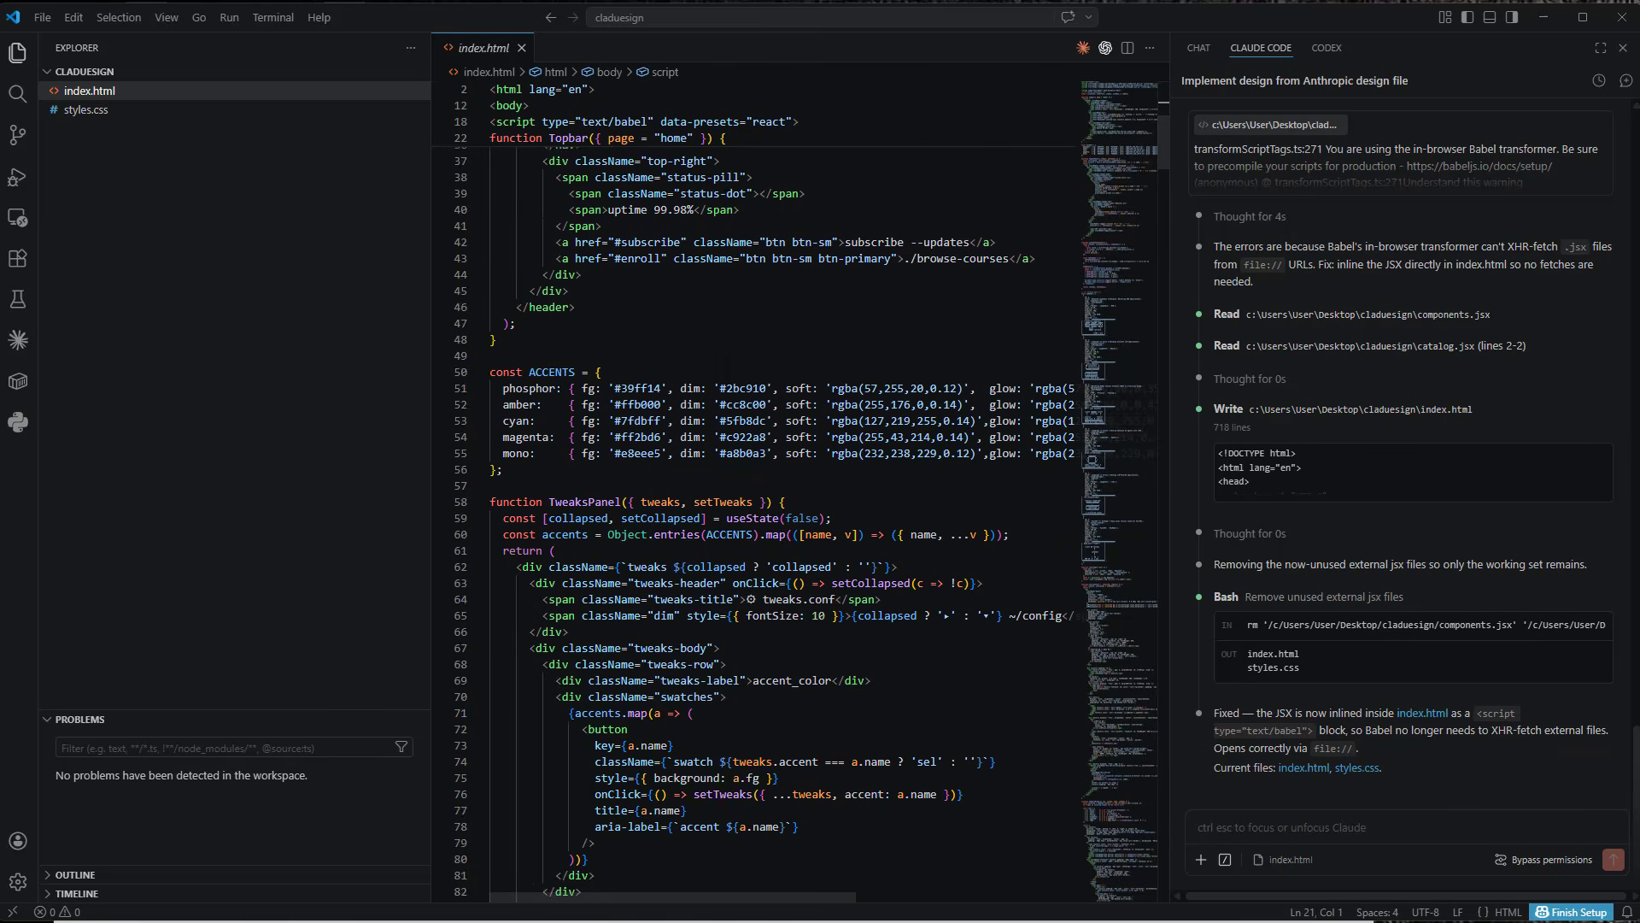
Step: Examine the ACCENTS color definitions and the rest of the index.html code through to its end
double_click(552, 286)
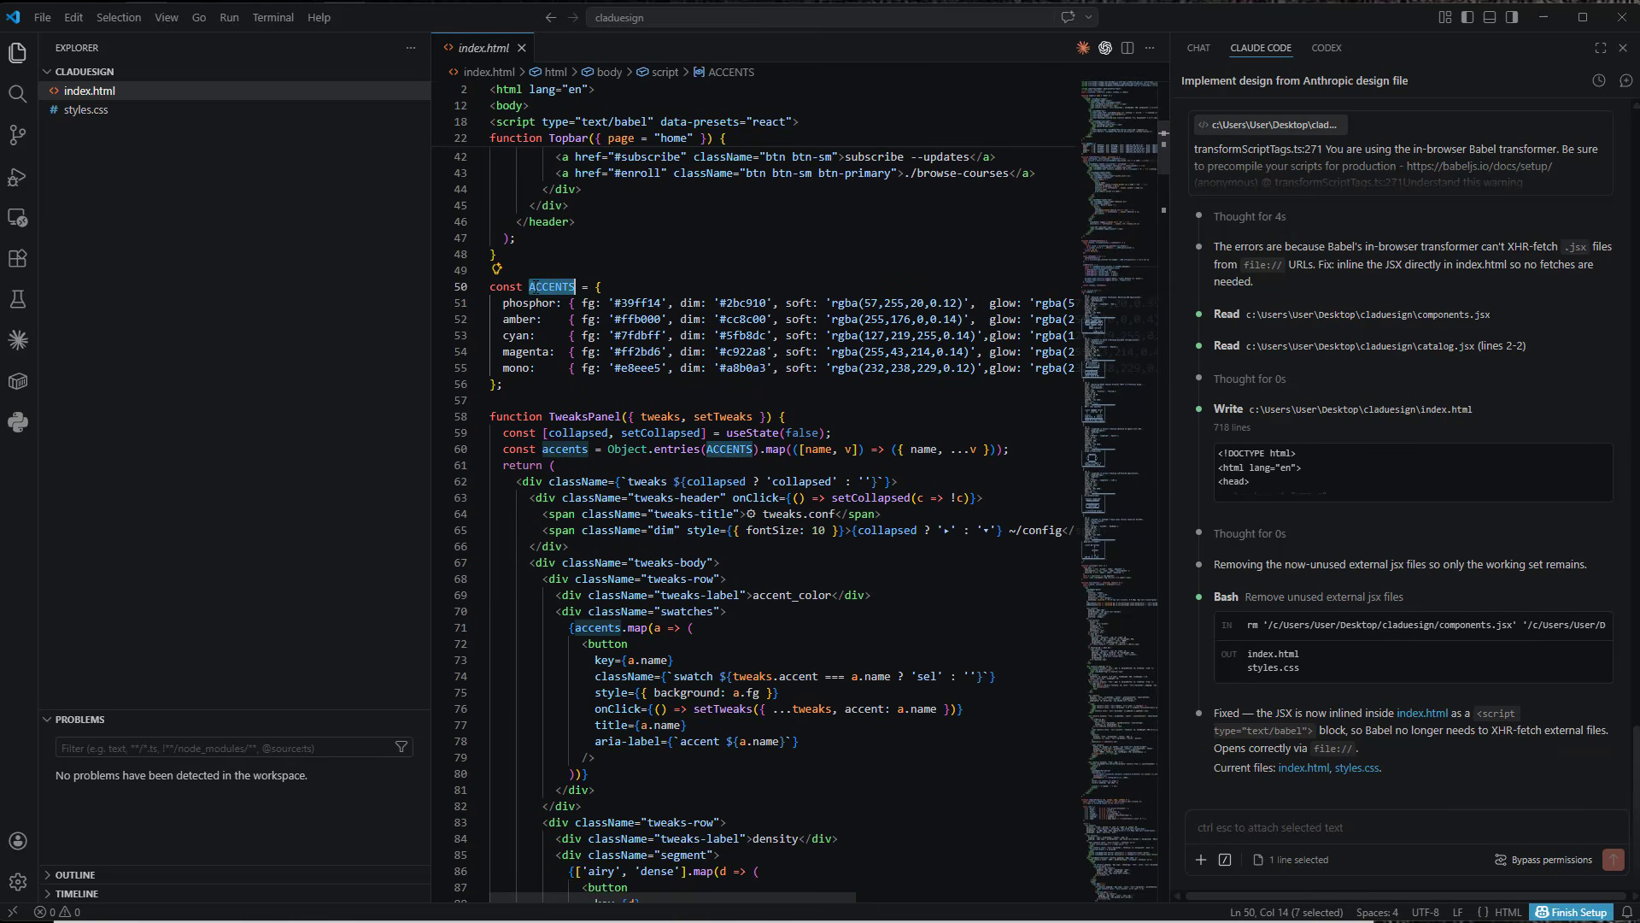
mouse_move(571, 275)
left_mouse_down()
mouse_move(546, 388)
mouse_move(571, 275)
left_mouse_up()
double_click(556, 287)
left_click(581, 385)
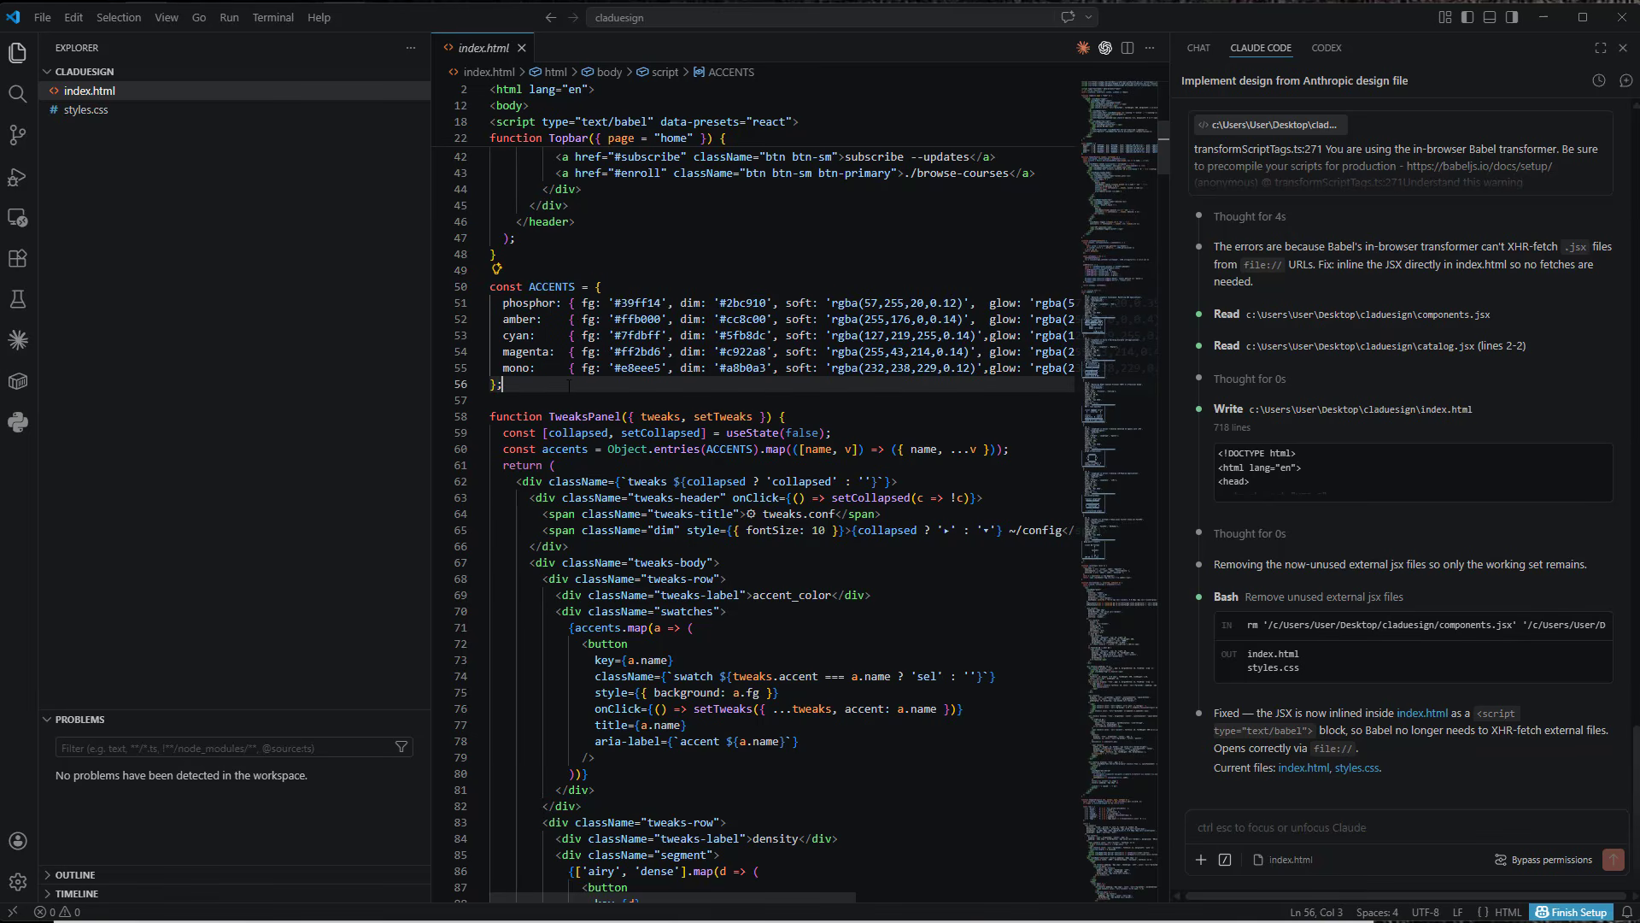
scroll(587, 395, "down", 2)
scroll(586, 395, "down", 10)
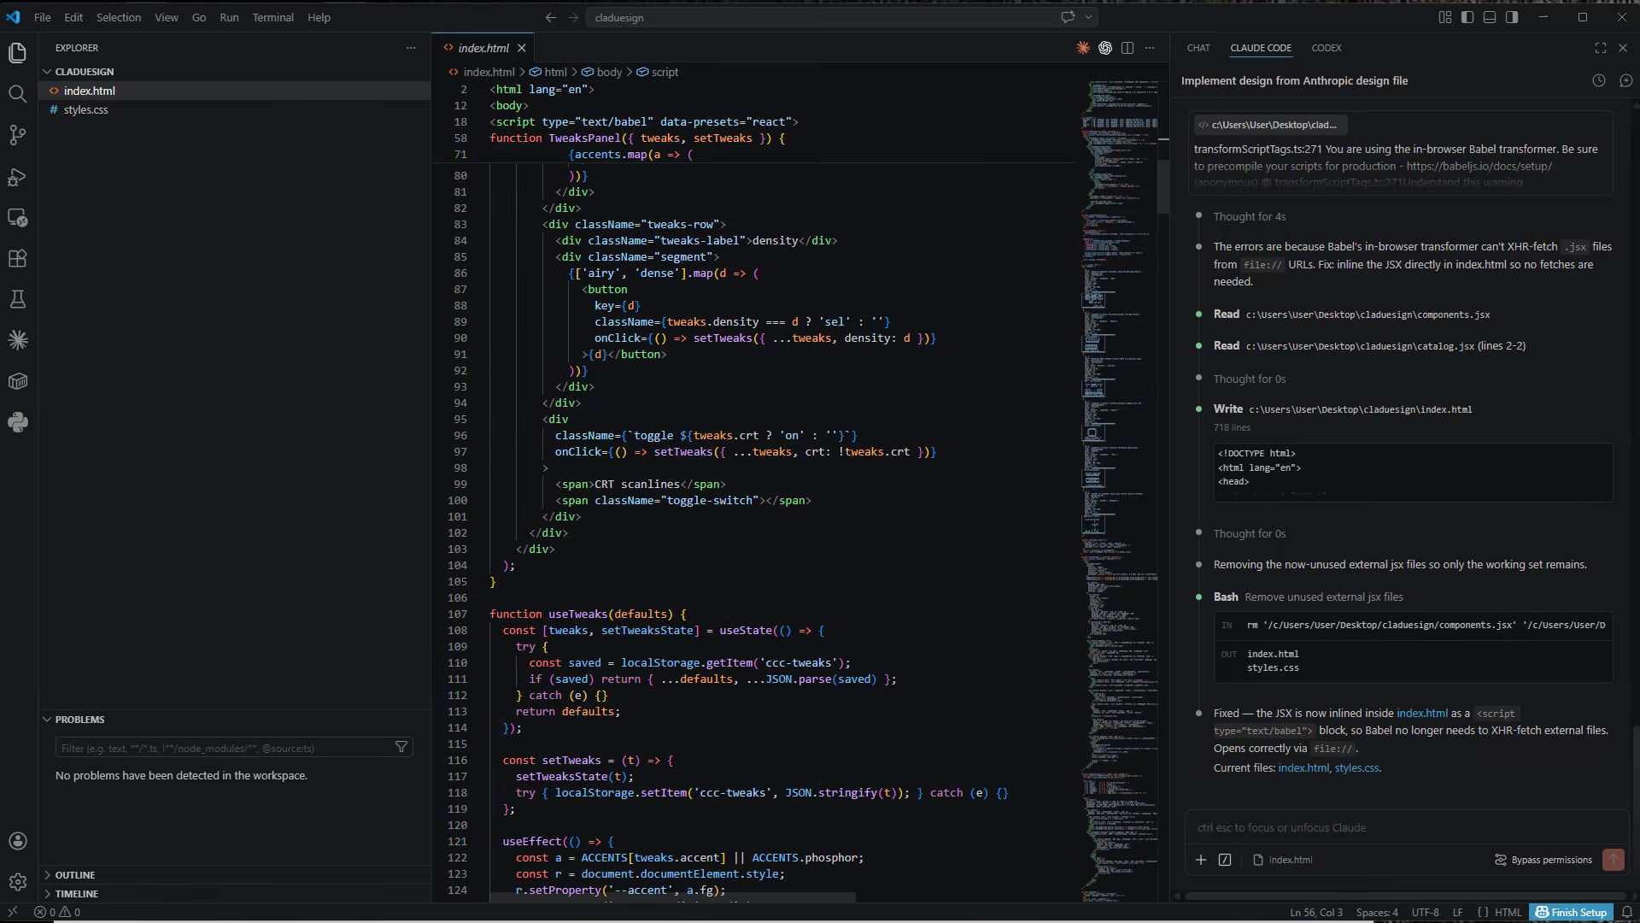
left_click_drag(1106, 188, 1130, 799)
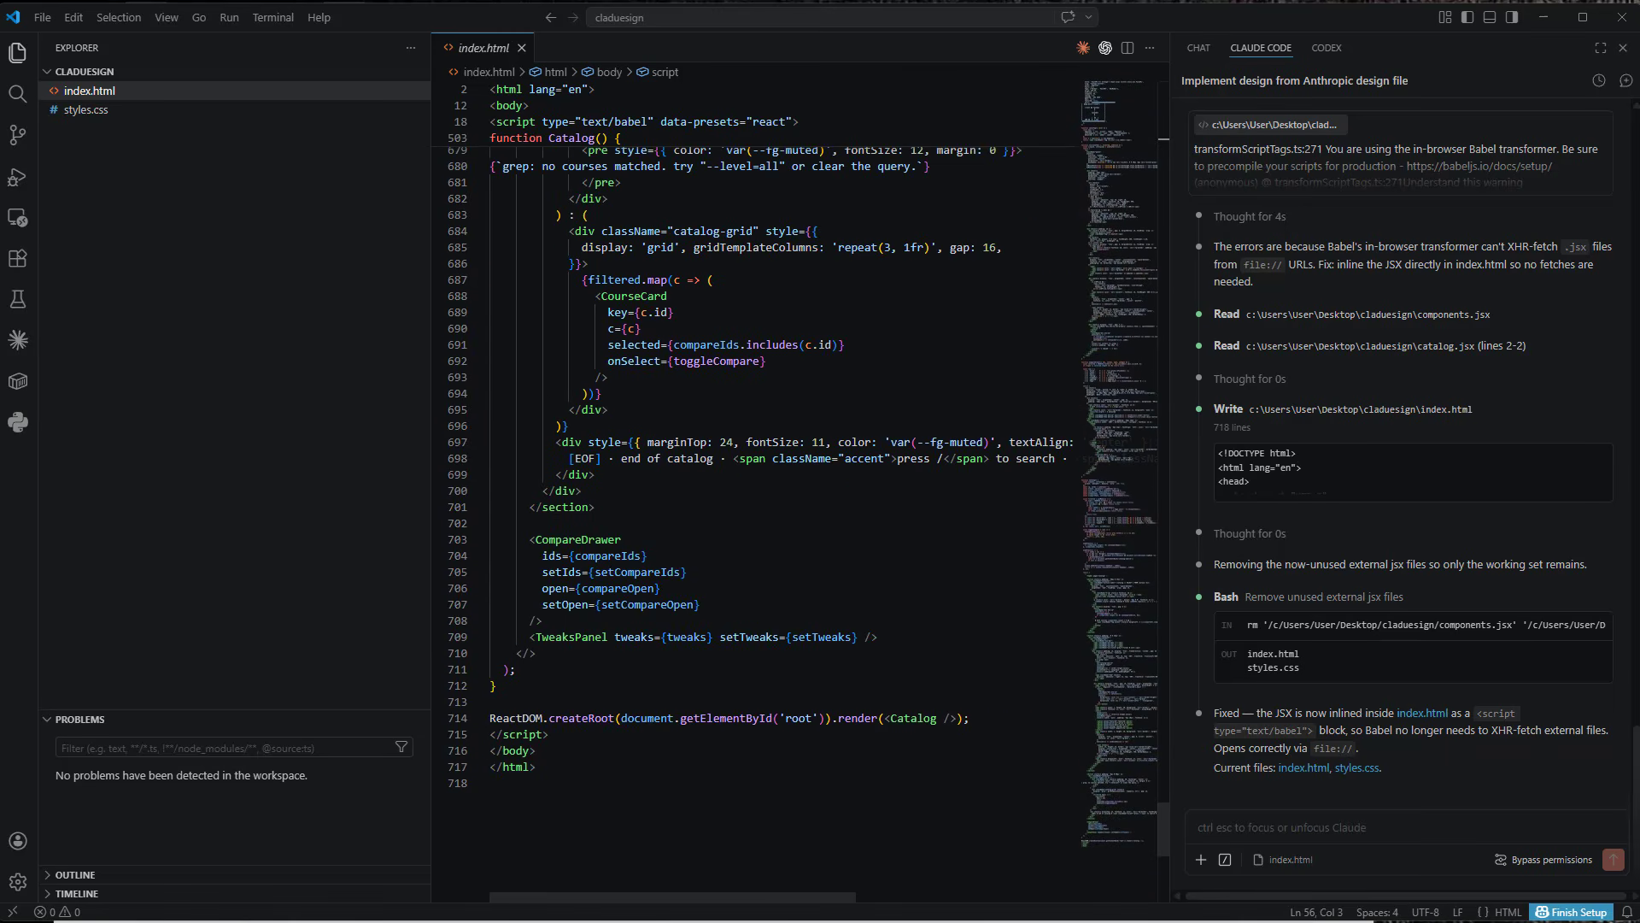
left_click(491, 523)
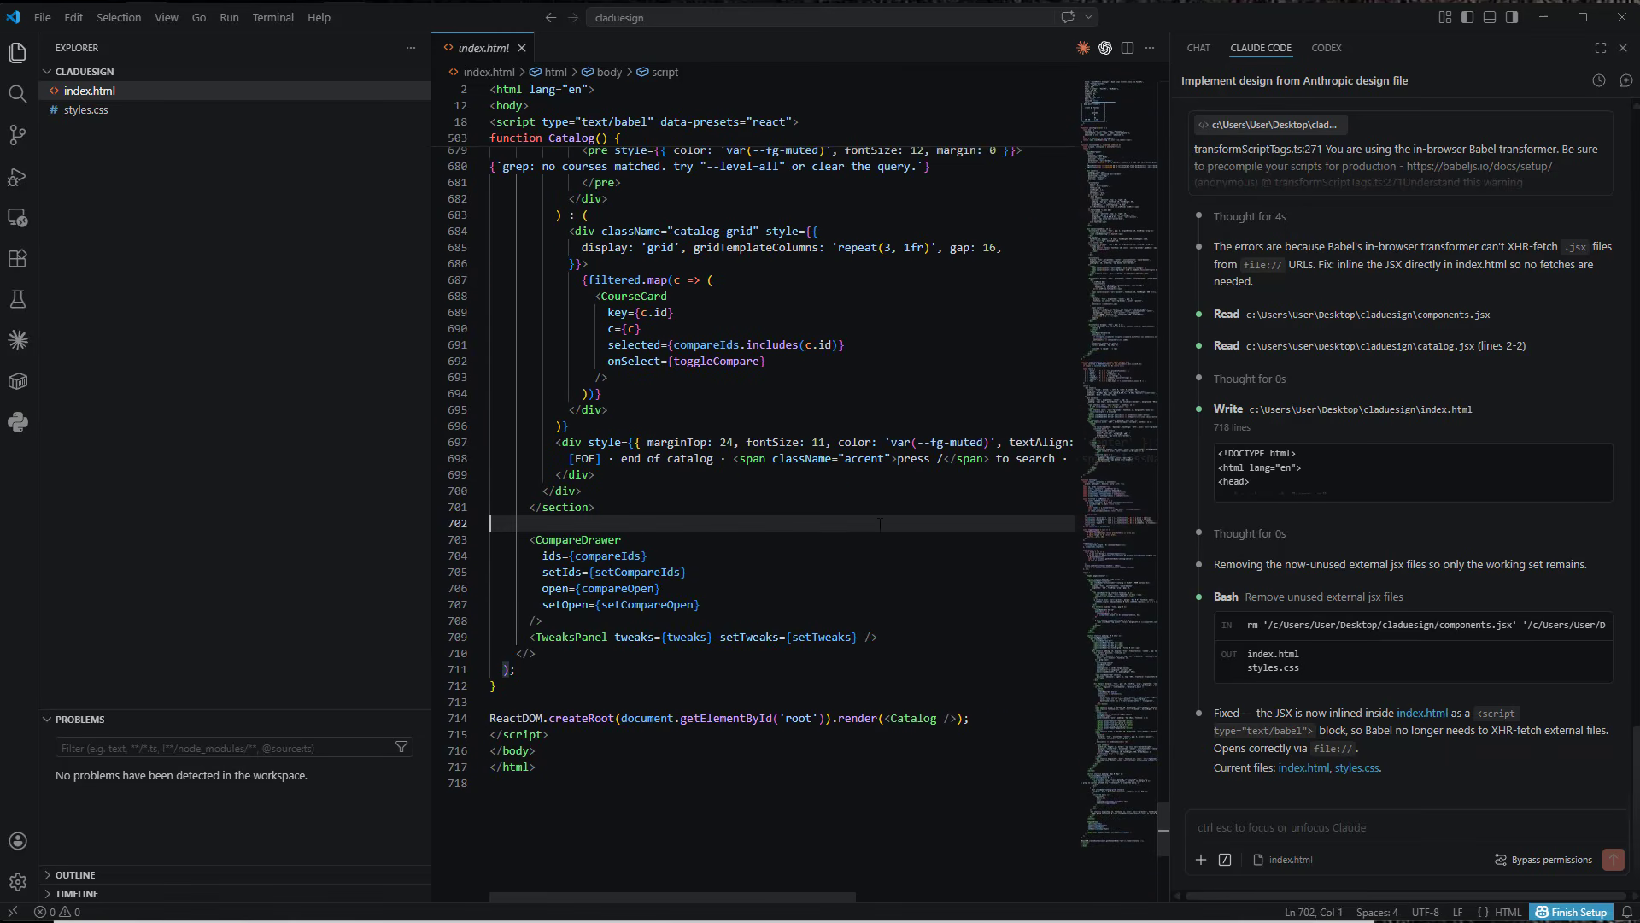
Step: Review the rules in styles.css and return to the index.html code
left_click(142, 111)
left_click_drag(1136, 111, 1015, 109)
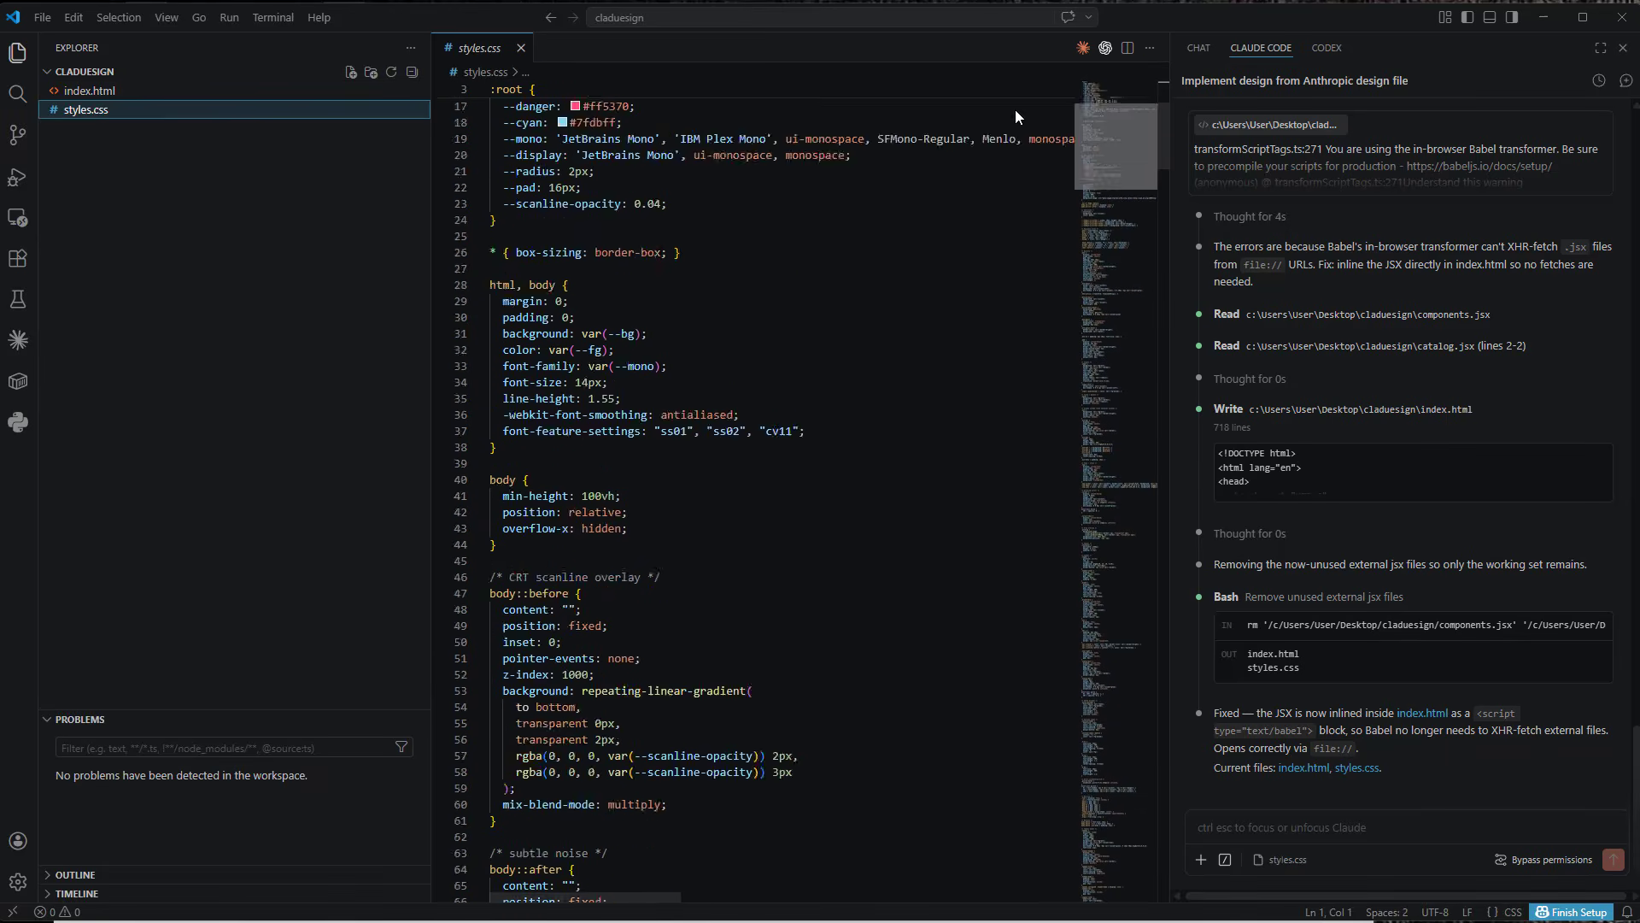
left_click(138, 92)
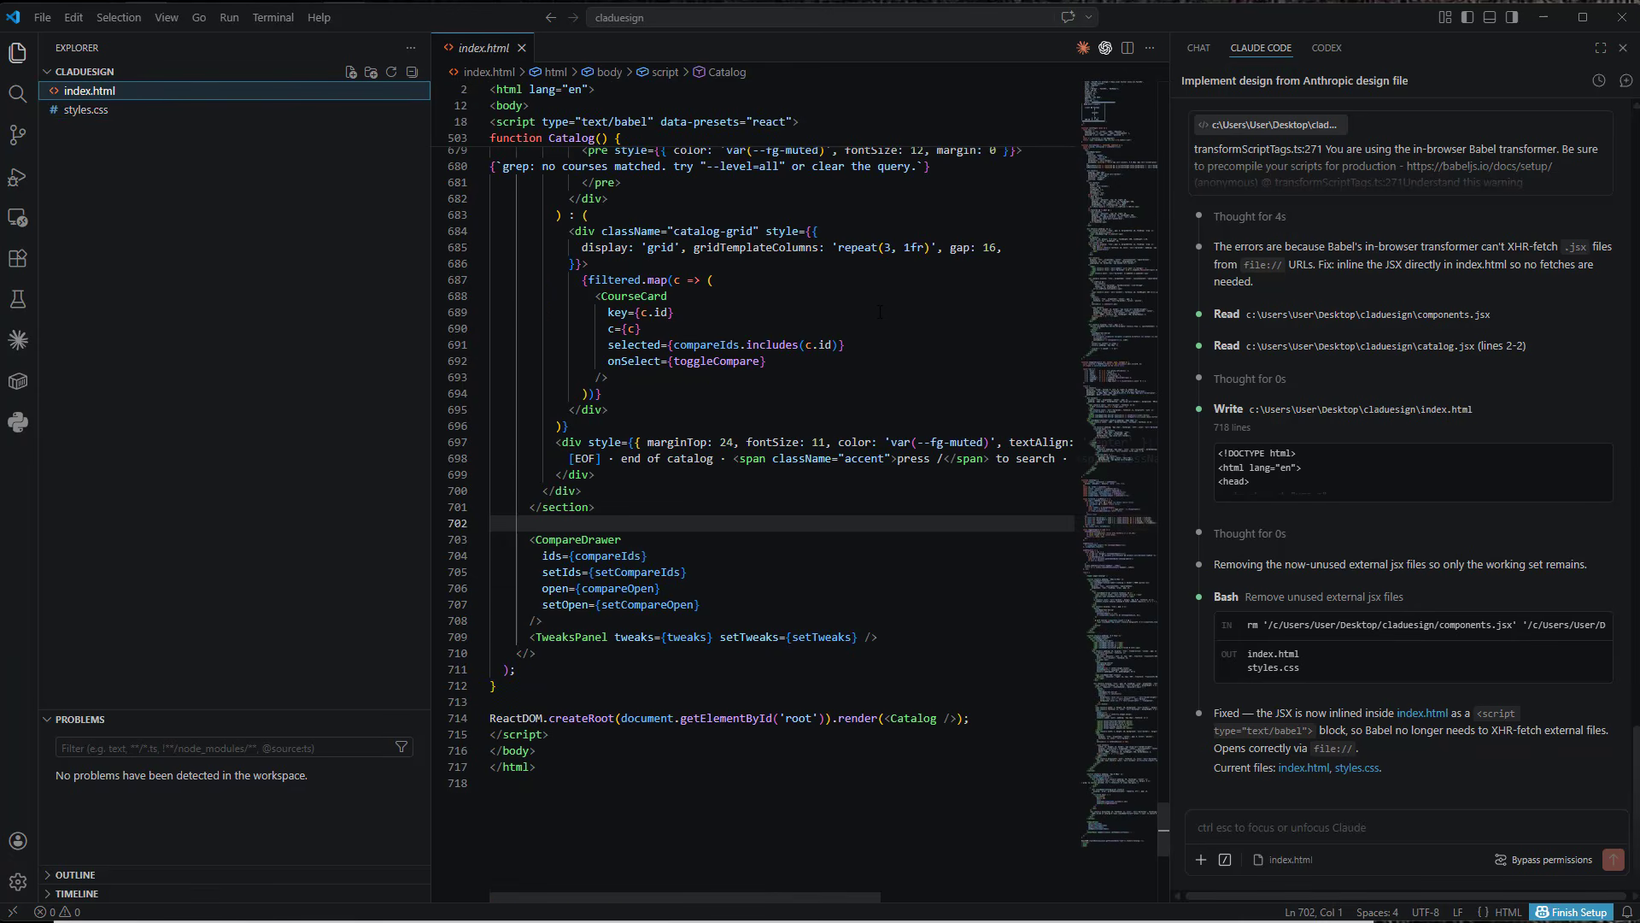
scroll(880, 312, "up", 1)
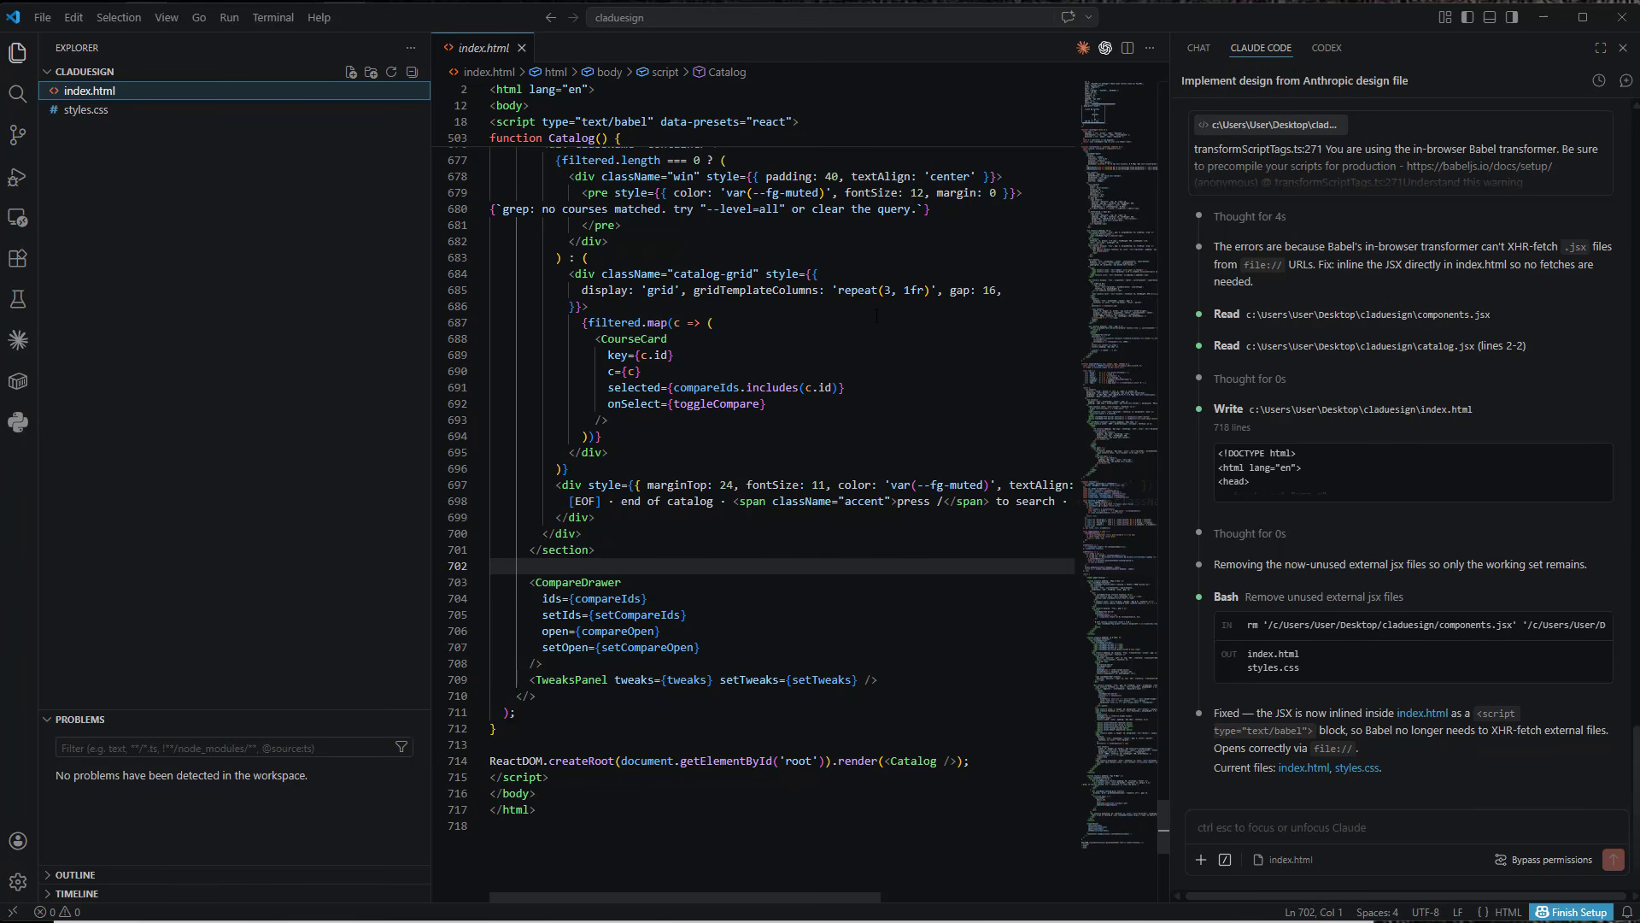
key("alt+Tab")
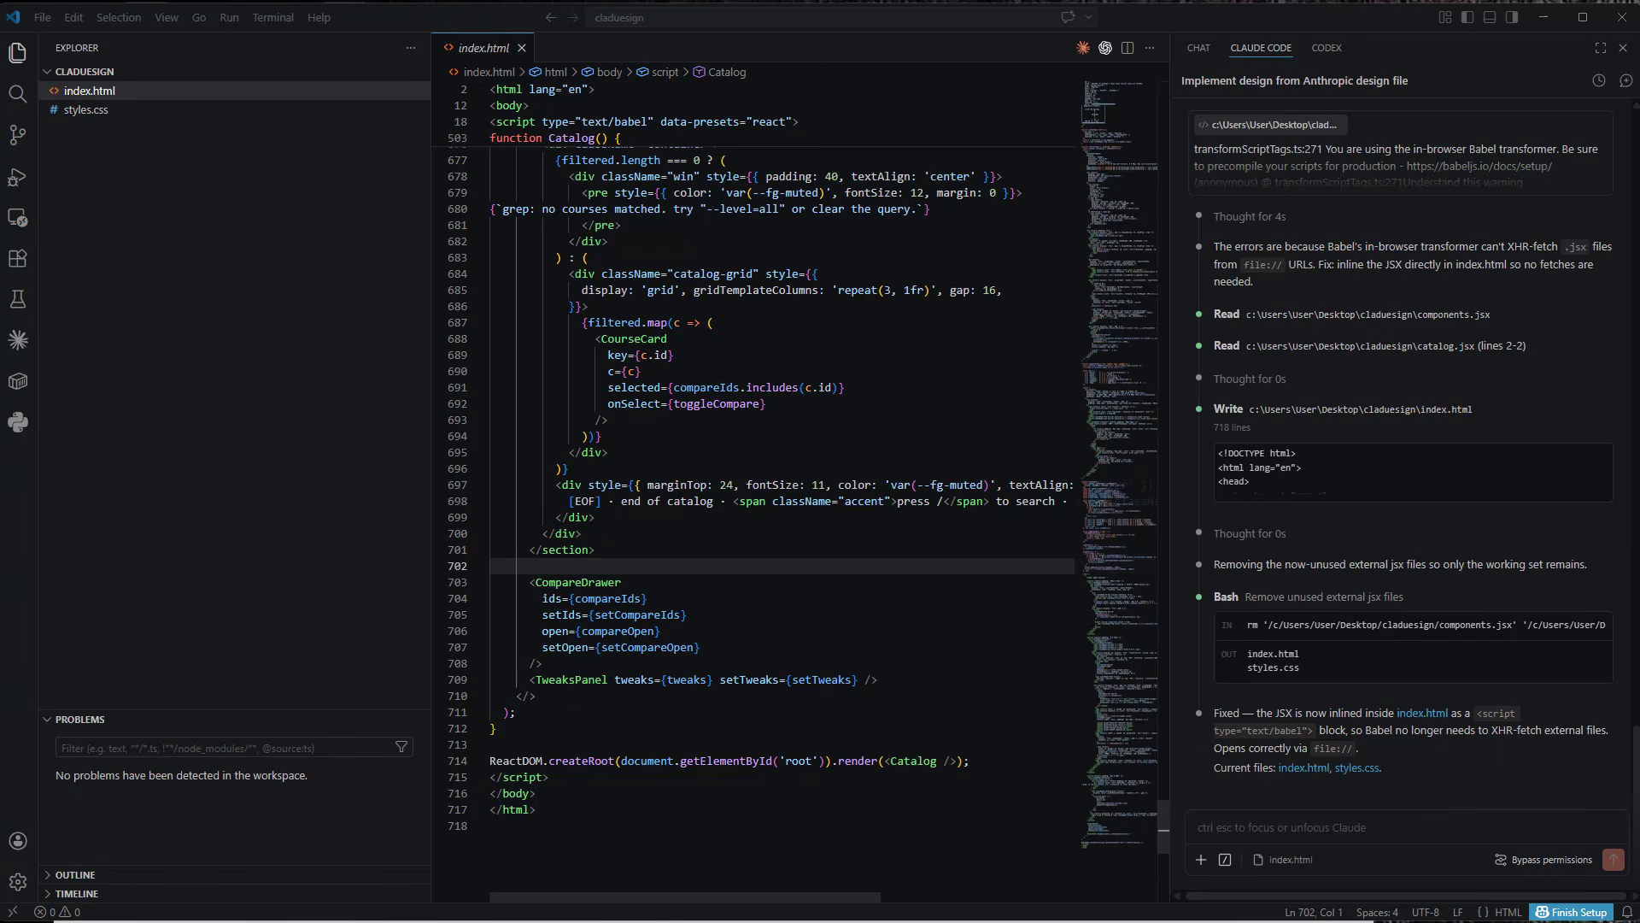
left_click_drag(540, 810, 518, 387)
left_click(666, 517)
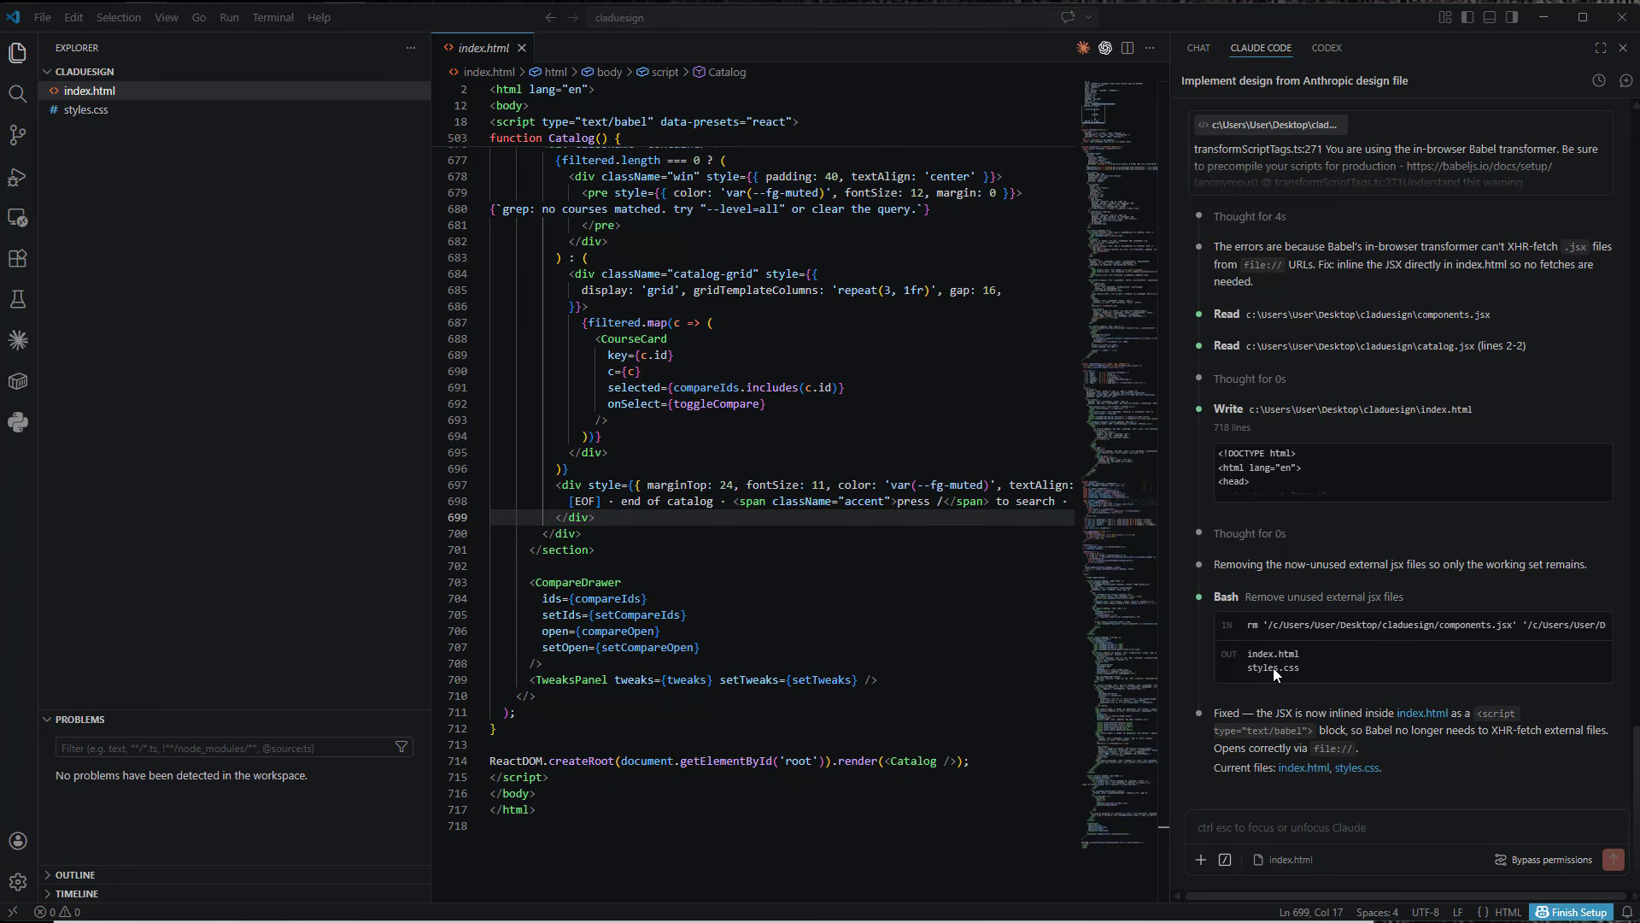